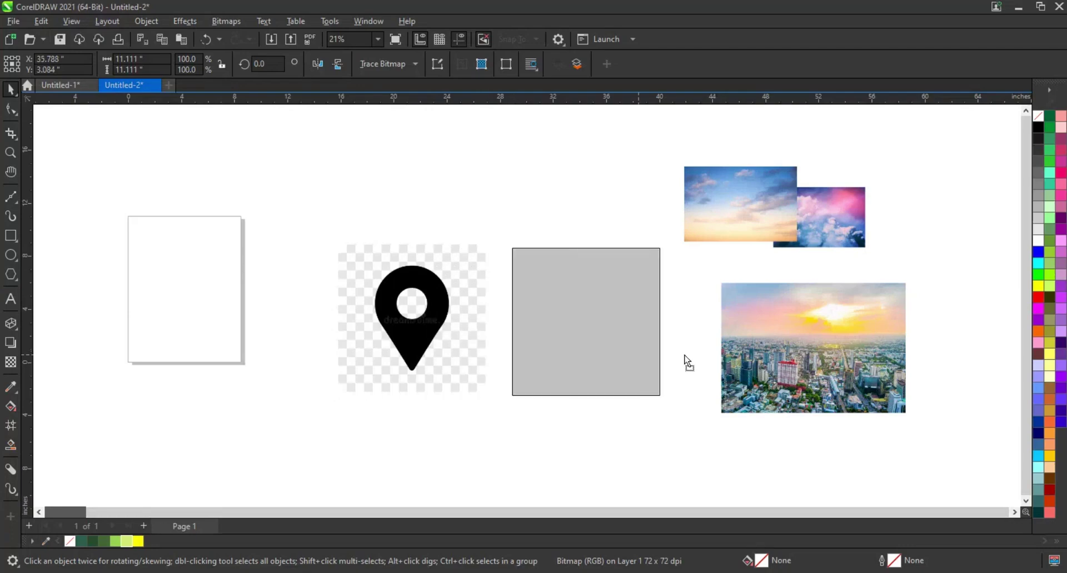
# Draw a tall portrait frame rectangle, about 13.17 x 19.0 inches, beside the images
pyautogui.click(10, 152)
pyautogui.moveTo(226, 150); pyautogui.dragTo(820, 437)
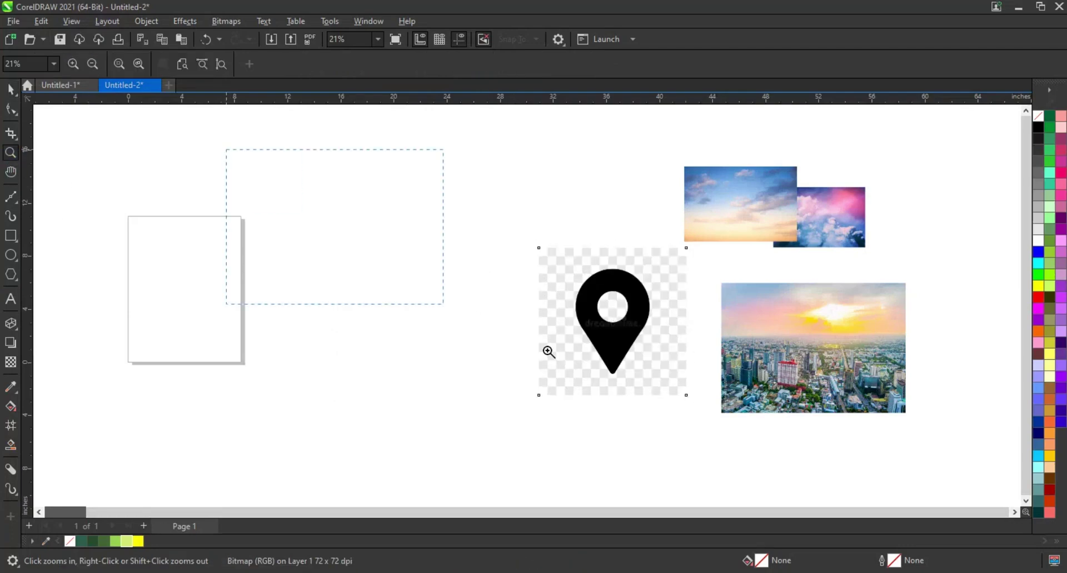
pyautogui.click(18, 233)
pyautogui.moveTo(259, 142); pyautogui.dragTo(503, 481)
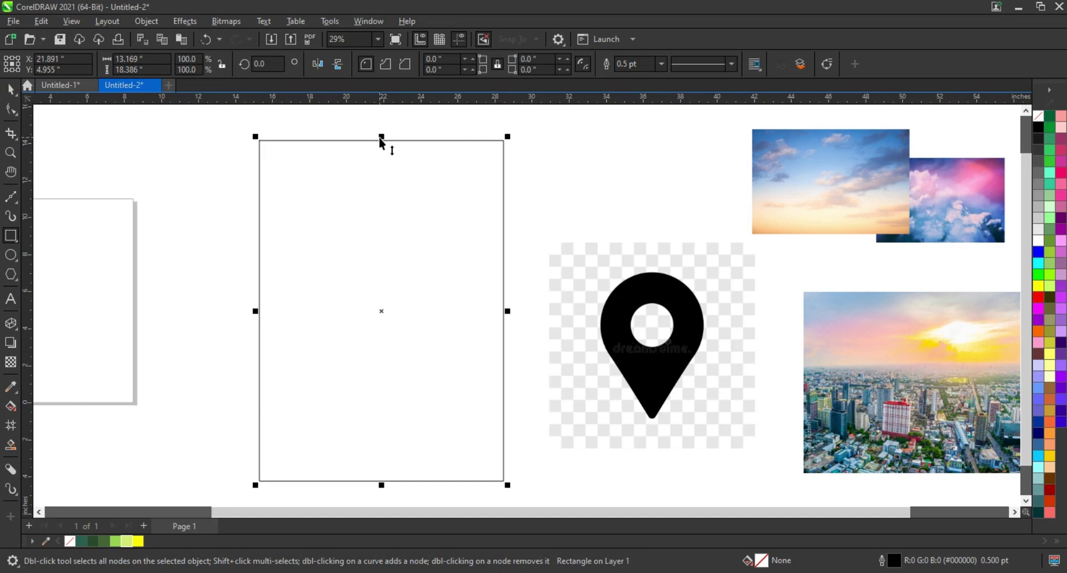
pyautogui.moveTo(381, 139); pyautogui.dragTo(378, 126)
pyautogui.click(557, 228)
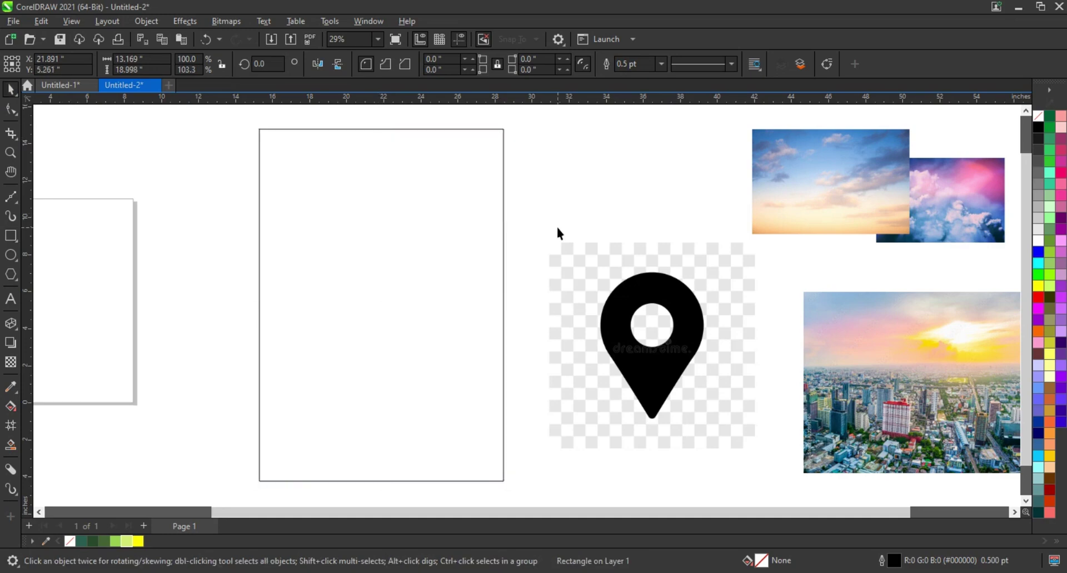
pyautogui.click(875, 381)
# Move the pin aside and scale the city photo to fill the frame's lower half
pyautogui.moveTo(875, 382); pyautogui.dragTo(321, 401)
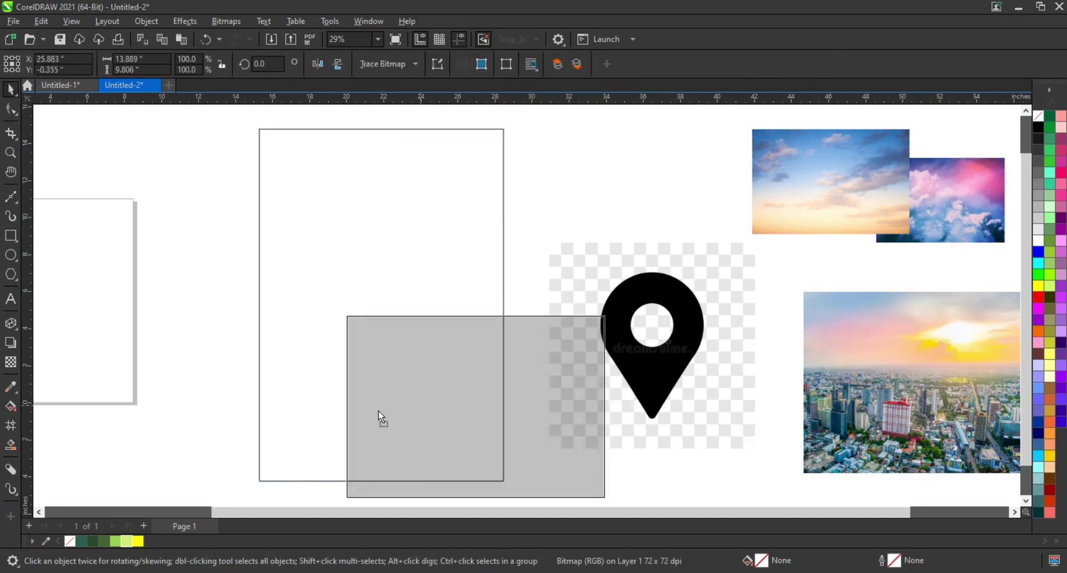
pyautogui.moveTo(619, 350); pyautogui.dragTo(873, 366)
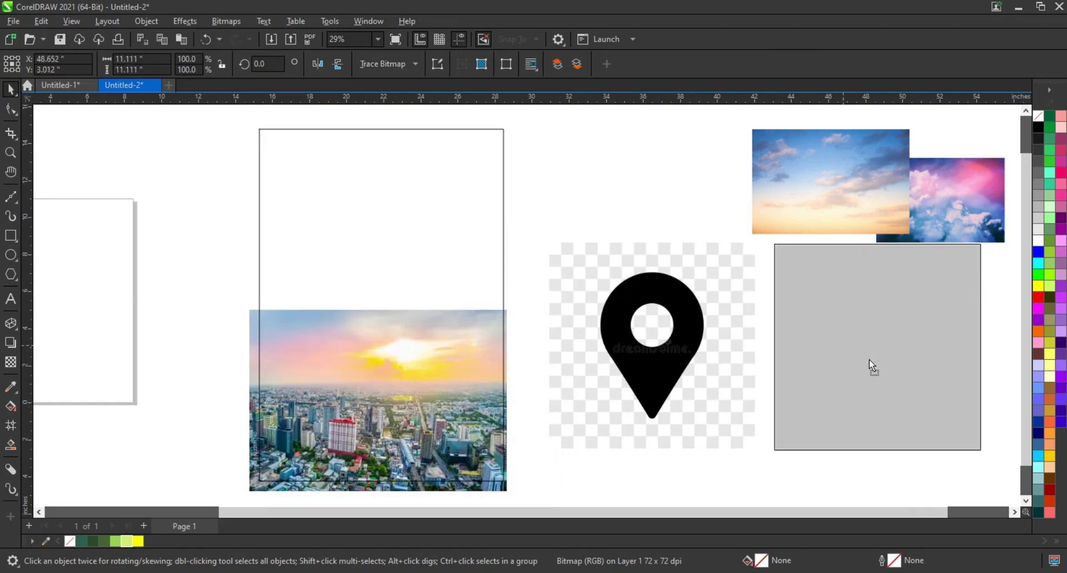
pyautogui.click(253, 321)
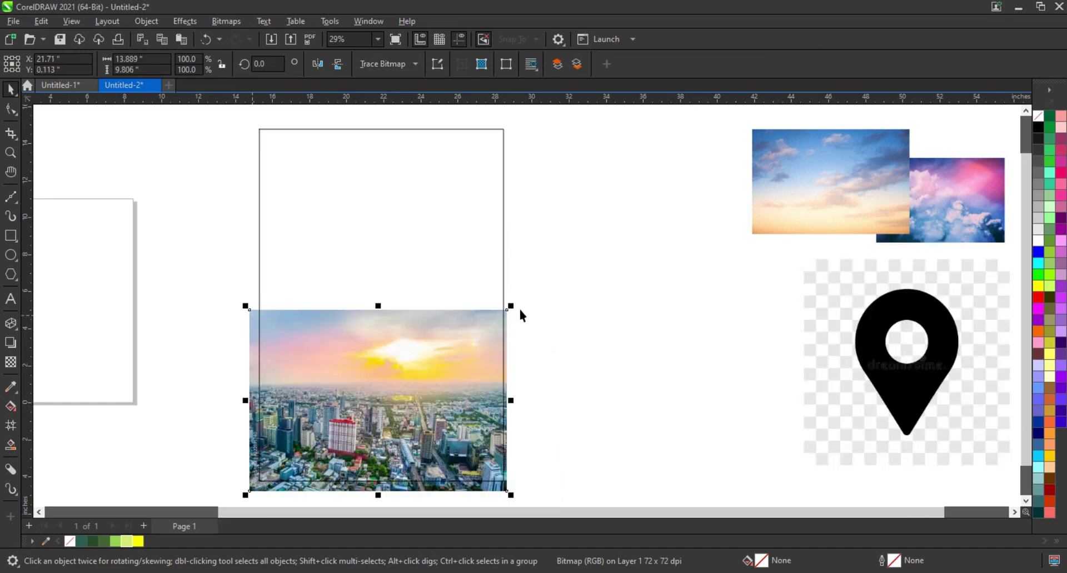
pyautogui.moveTo(514, 306); pyautogui.dragTo(522, 300)
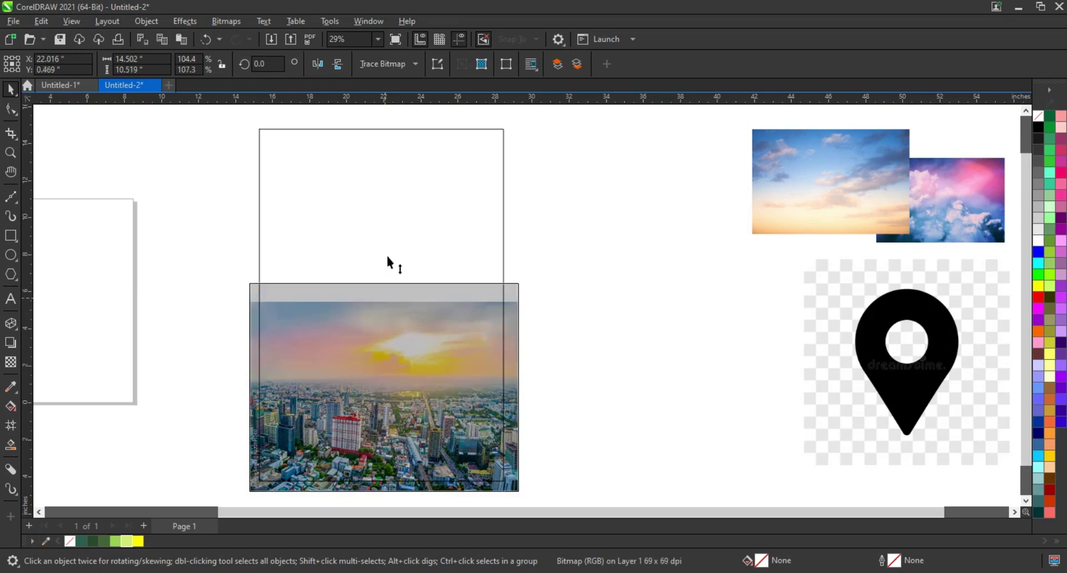
pyautogui.moveTo(383, 300); pyautogui.dragTo(387, 240)
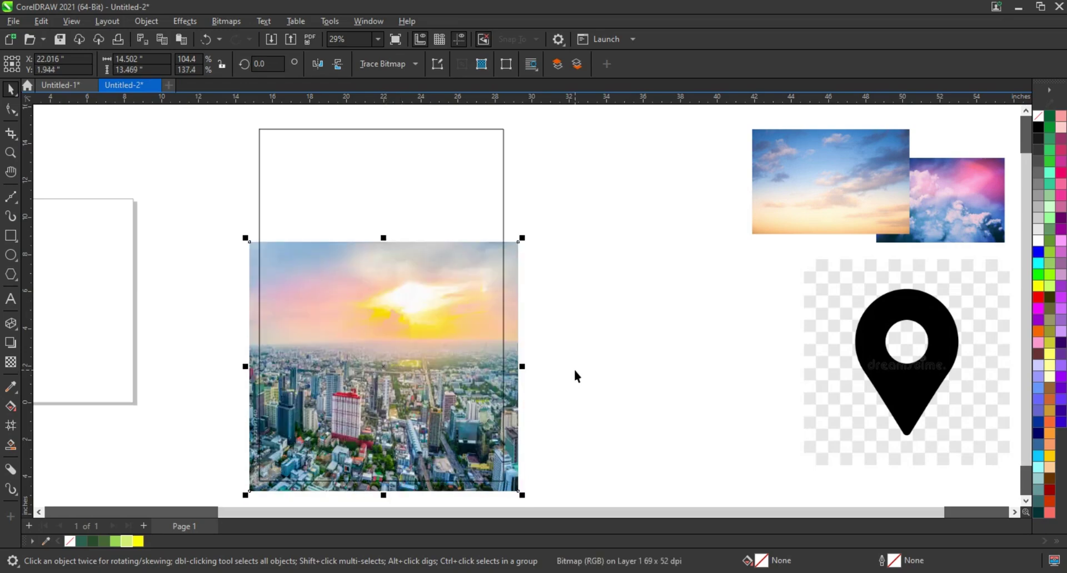
pyautogui.hotkey('ctrl', 'z')
pyautogui.moveTo(523, 401); pyautogui.dragTo(534, 348)
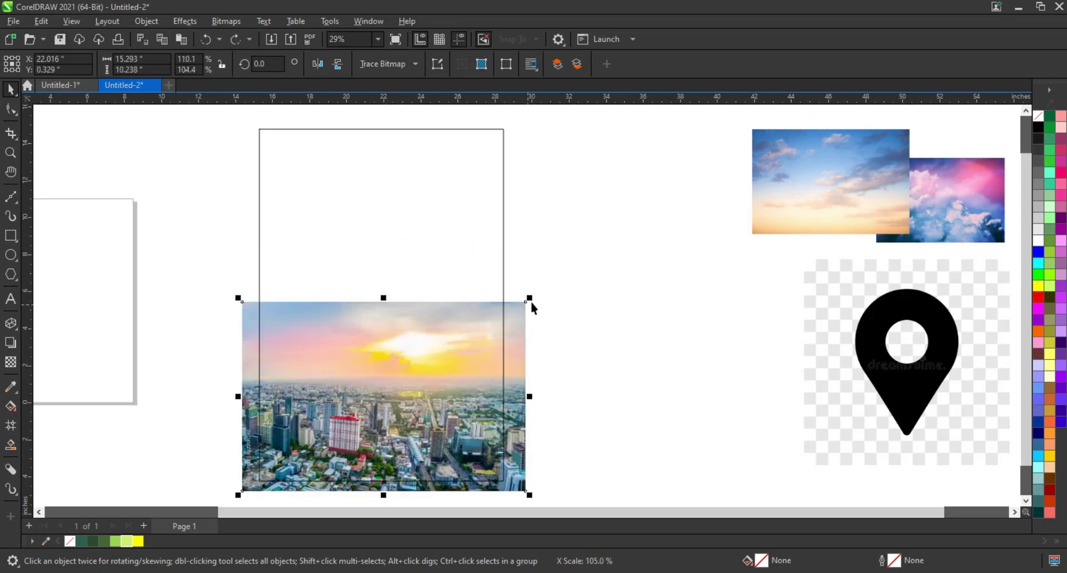
pyautogui.moveTo(532, 301); pyautogui.dragTo(526, 321)
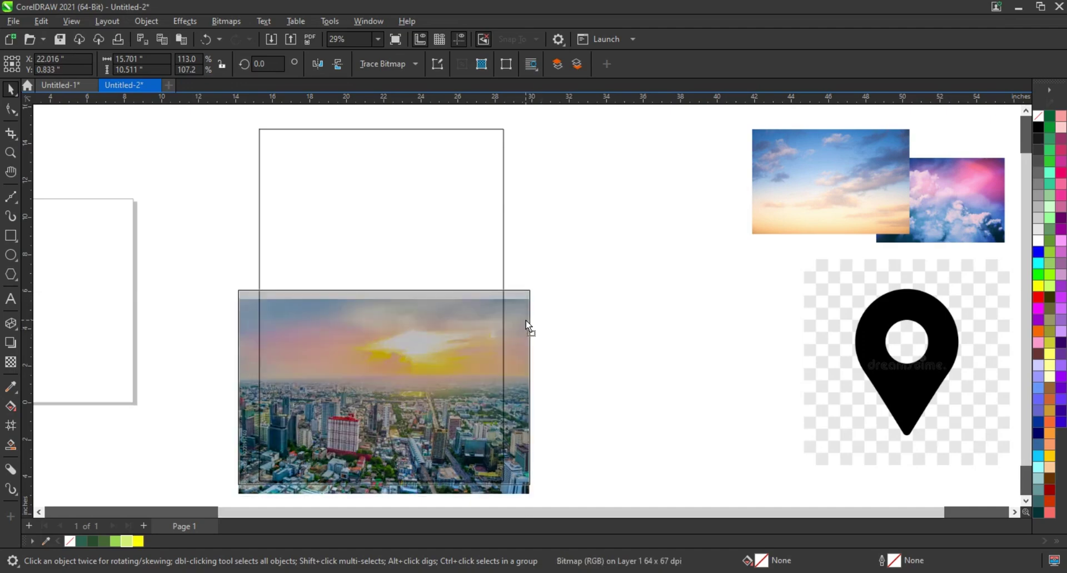
# PowerClip the city photo inside the tall frame rectangle
pyautogui.rightClick(526, 320)
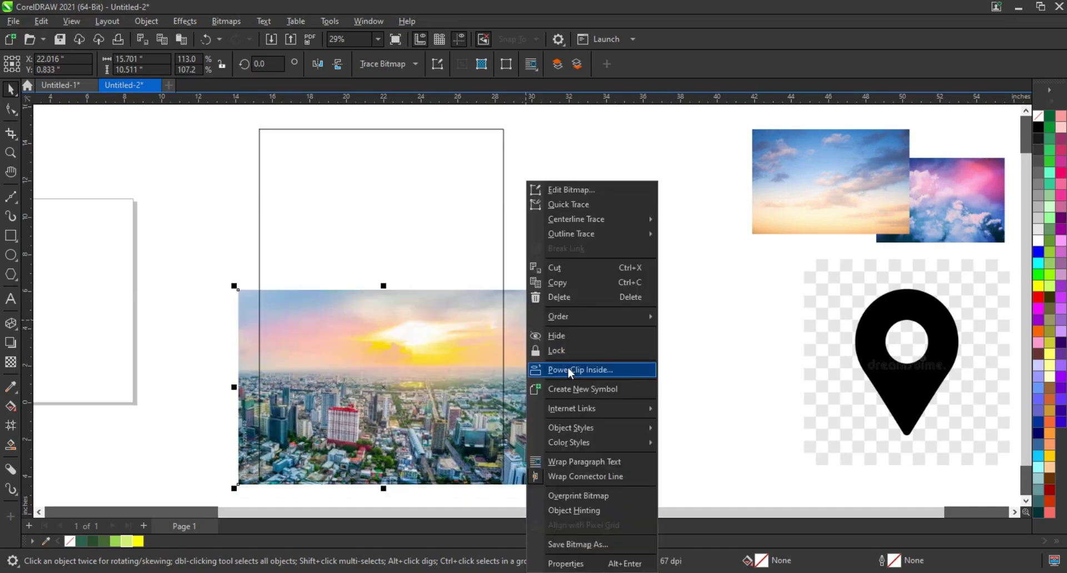
pyautogui.click(567, 366)
pyautogui.click(467, 266)
pyautogui.click(605, 325)
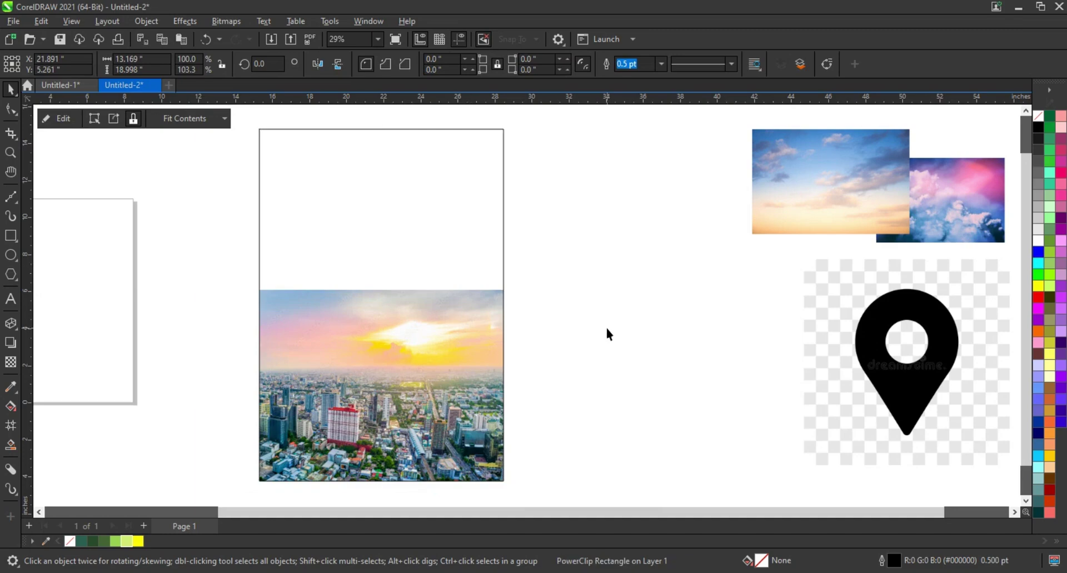
# Move the sunset sky photo onto the frame and stretch it from the top down over the skyline
pyautogui.moveTo(798, 219)
pyautogui.mouseDown()
pyautogui.moveTo(487, 285)
pyautogui.moveTo(301, 360)
pyautogui.mouseUp()
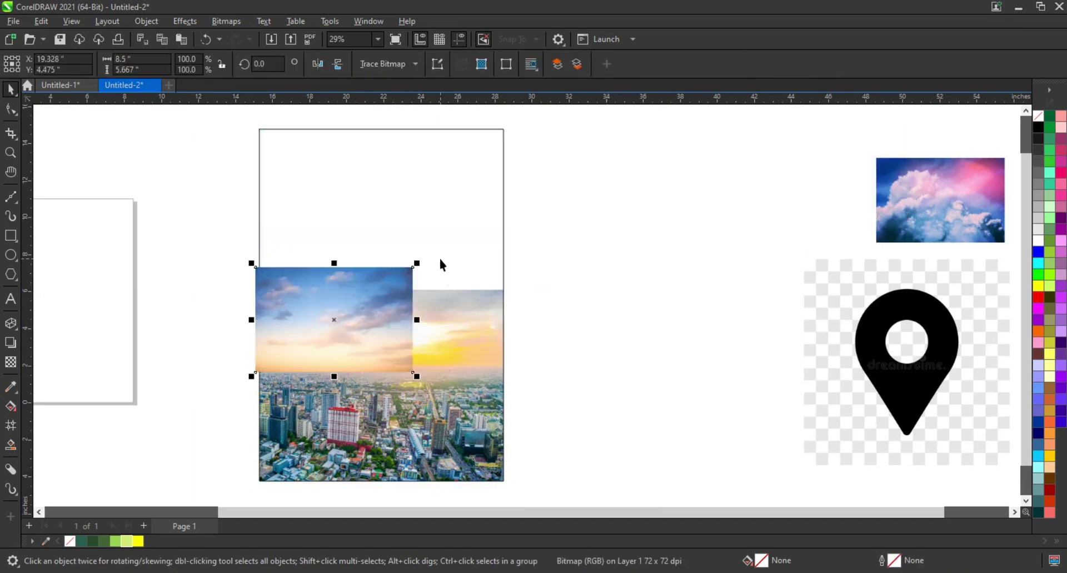
pyautogui.moveTo(418, 264); pyautogui.dragTo(532, 196)
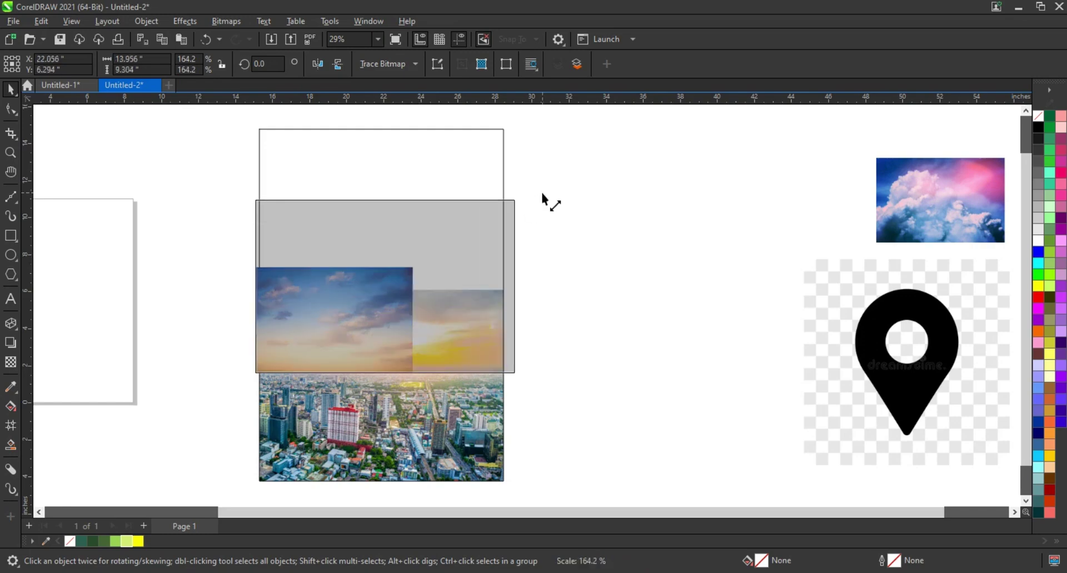
pyautogui.moveTo(383, 200); pyautogui.dragTo(389, 127)
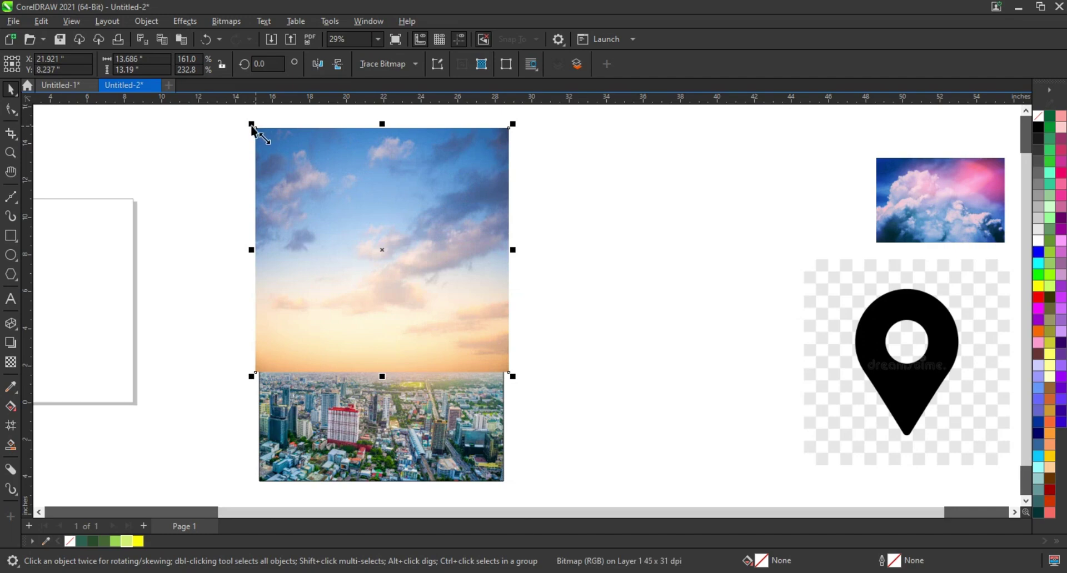
pyautogui.moveTo(252, 124); pyautogui.dragTo(248, 120)
pyautogui.moveTo(513, 376); pyautogui.dragTo(516, 379)
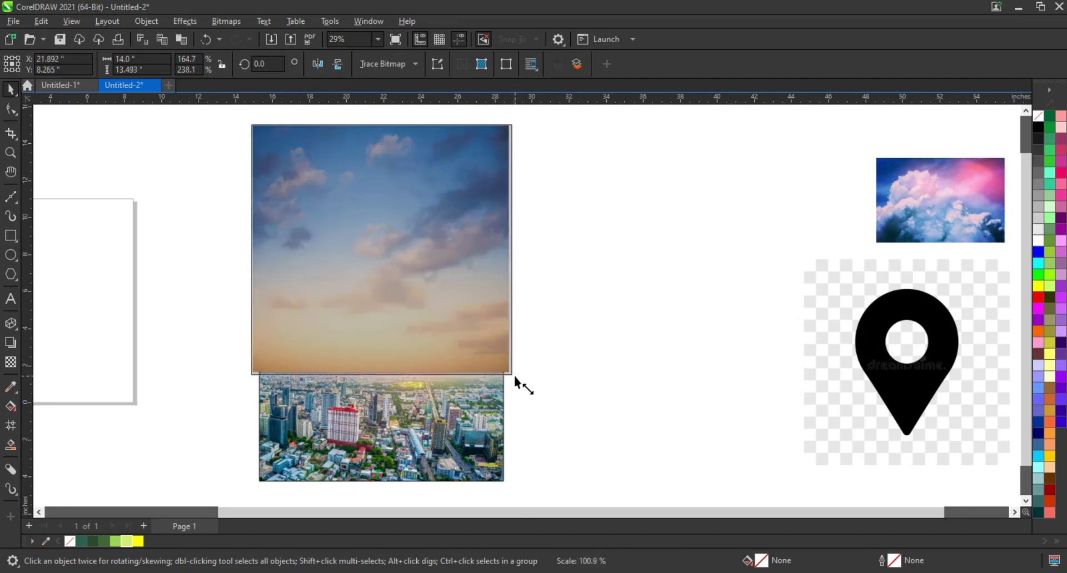
pyautogui.moveTo(381, 379); pyautogui.dragTo(380, 391)
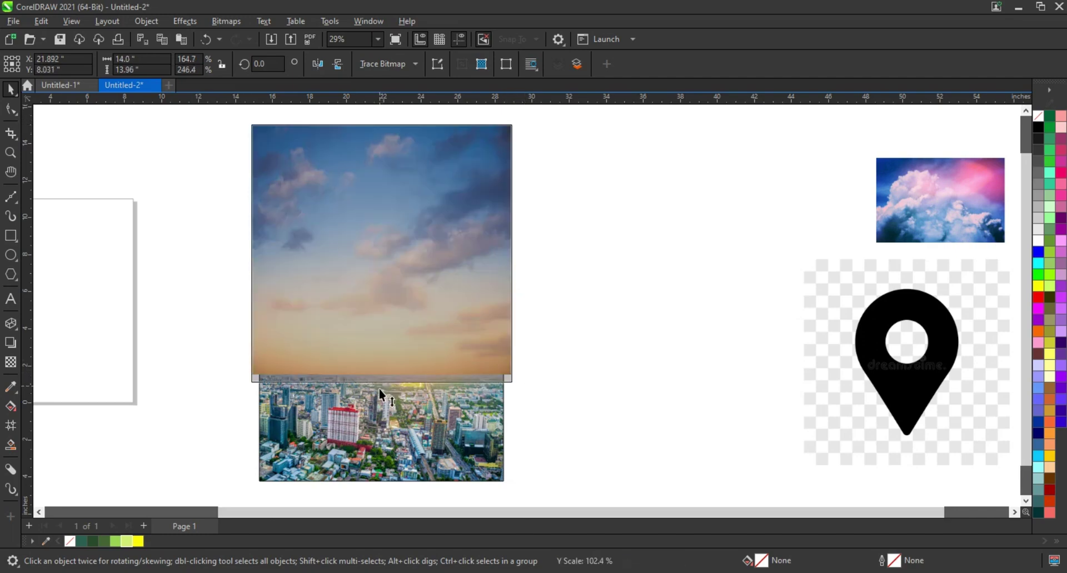
# Give the sky photo a gradient transparency fading its bottom into the skyline
pyautogui.click(10, 364)
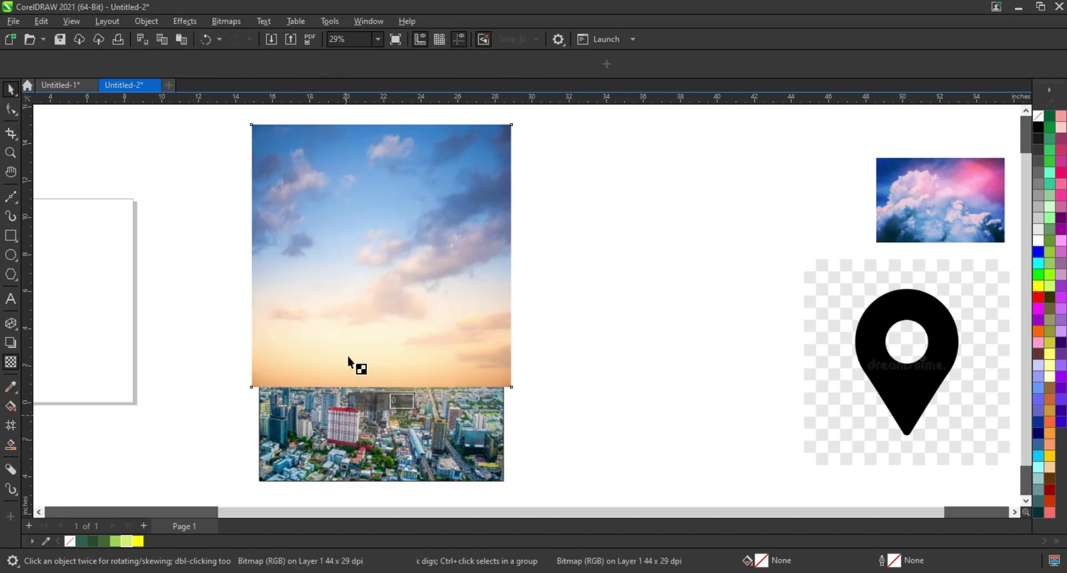
pyautogui.moveTo(368, 385); pyautogui.dragTo(367, 383)
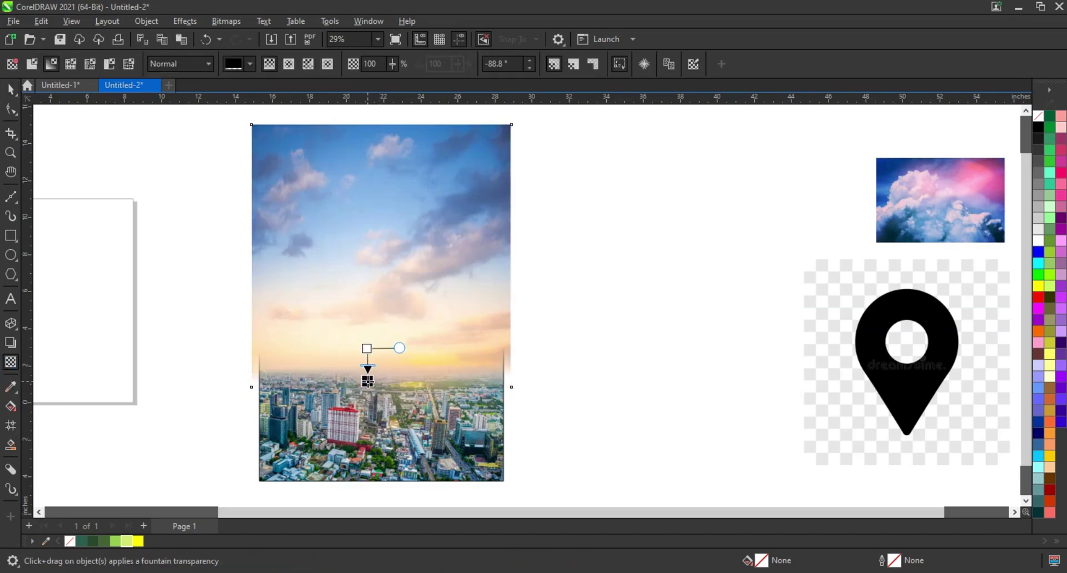
pyautogui.moveTo(367, 349); pyautogui.dragTo(366, 338)
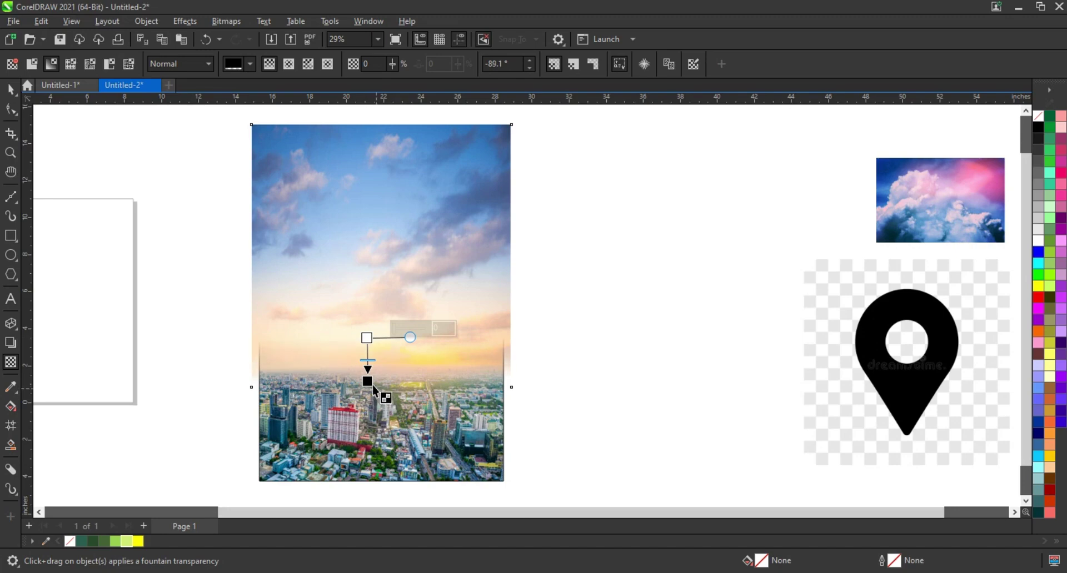
pyautogui.moveTo(367, 383); pyautogui.dragTo(367, 374)
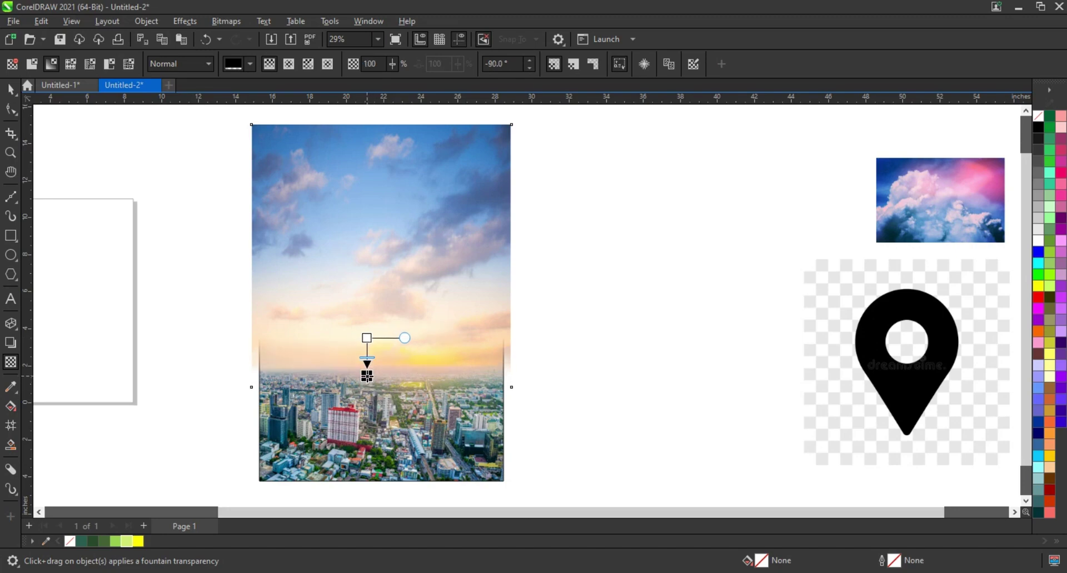
pyautogui.moveTo(367, 338); pyautogui.dragTo(366, 335)
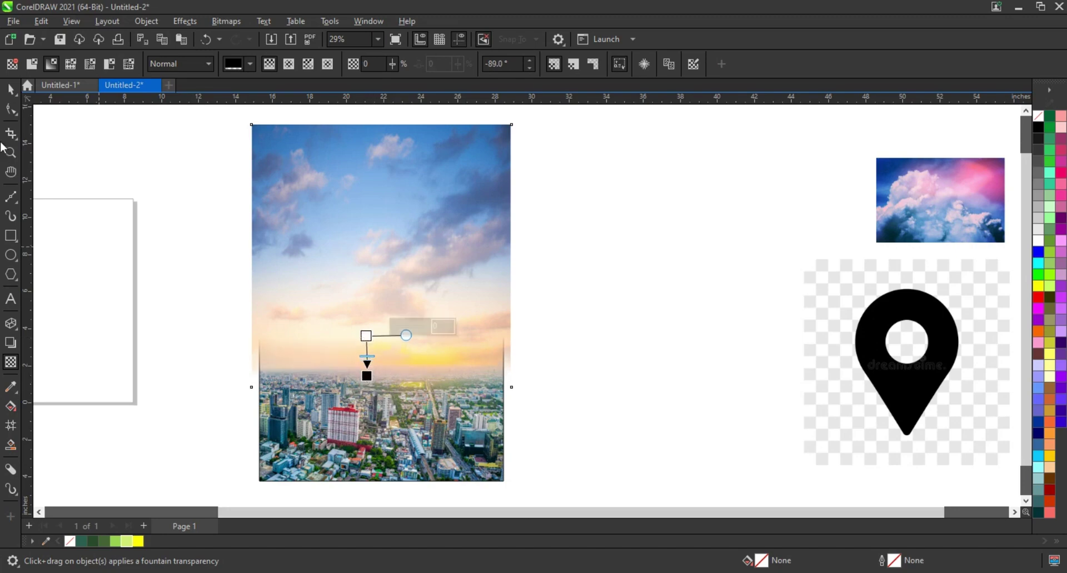
# PowerClip the faded sky photo inside the frame and move the pink cloud photo nearer
pyautogui.click(9, 92)
pyautogui.rightClick(509, 209)
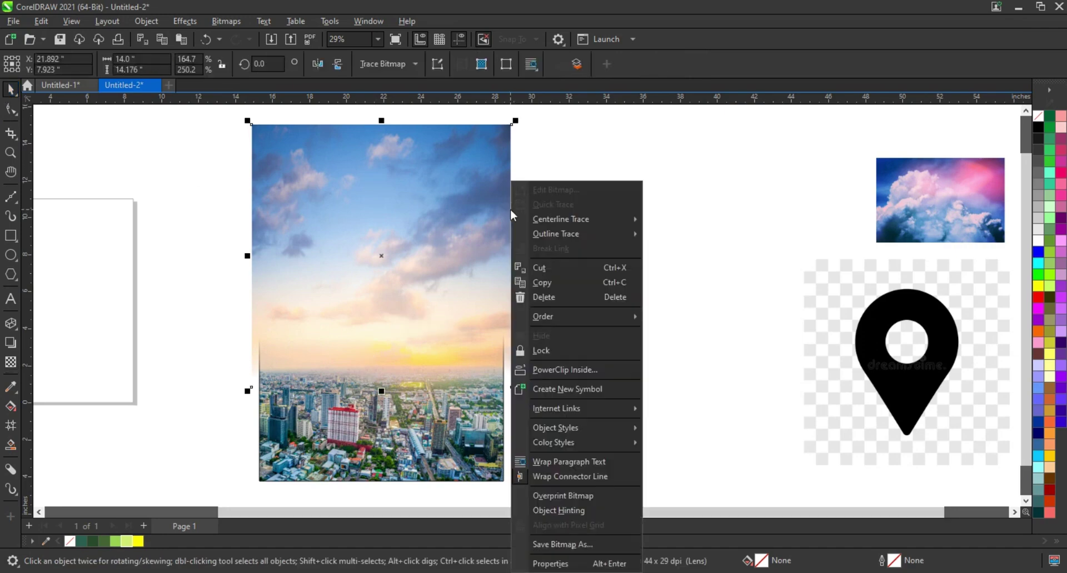
pyautogui.click(571, 370)
pyautogui.click(381, 278)
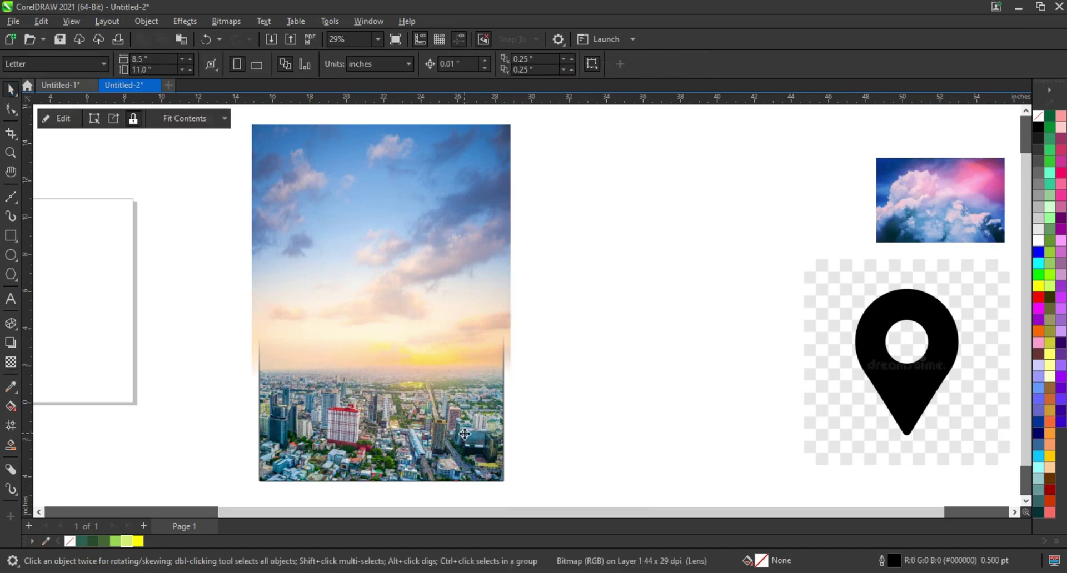
pyautogui.click(618, 425)
pyautogui.moveTo(966, 222); pyautogui.dragTo(696, 268)
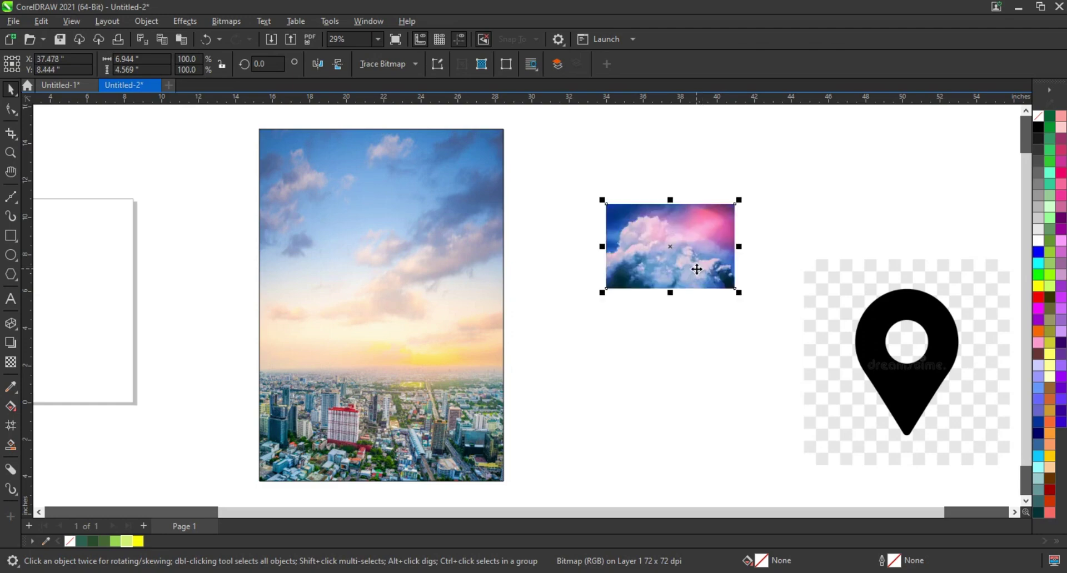
# Try horizontal and vertical flips on the pink cloud photo
pyautogui.click(316, 65)
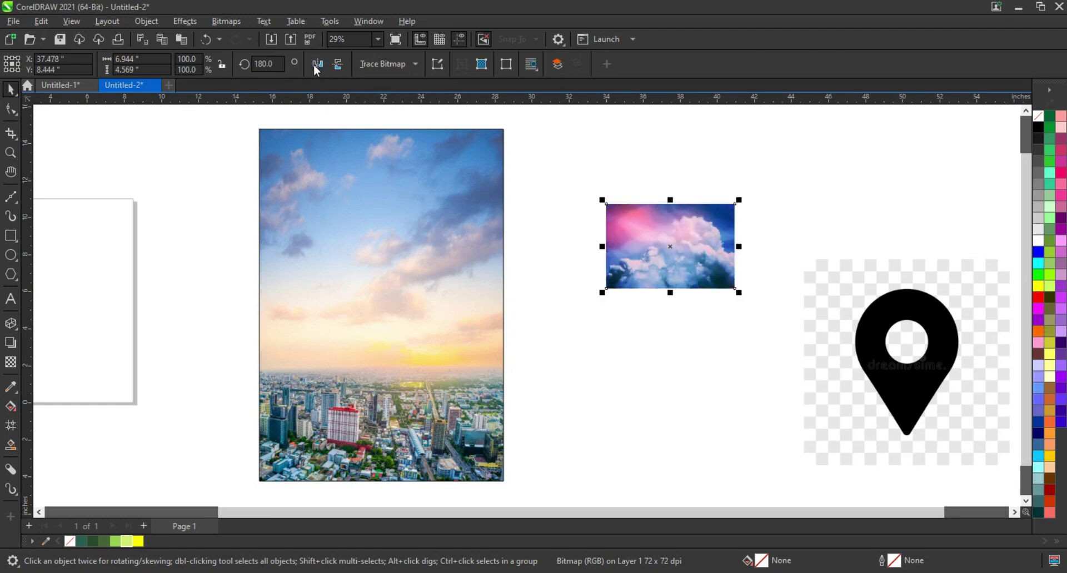
pyautogui.click(337, 65)
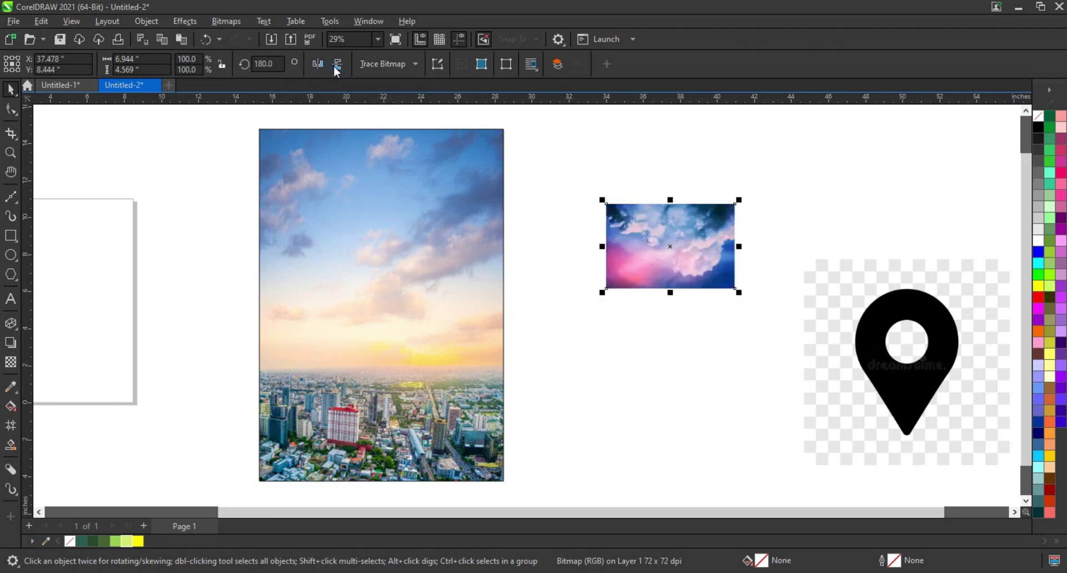
pyautogui.click(336, 68)
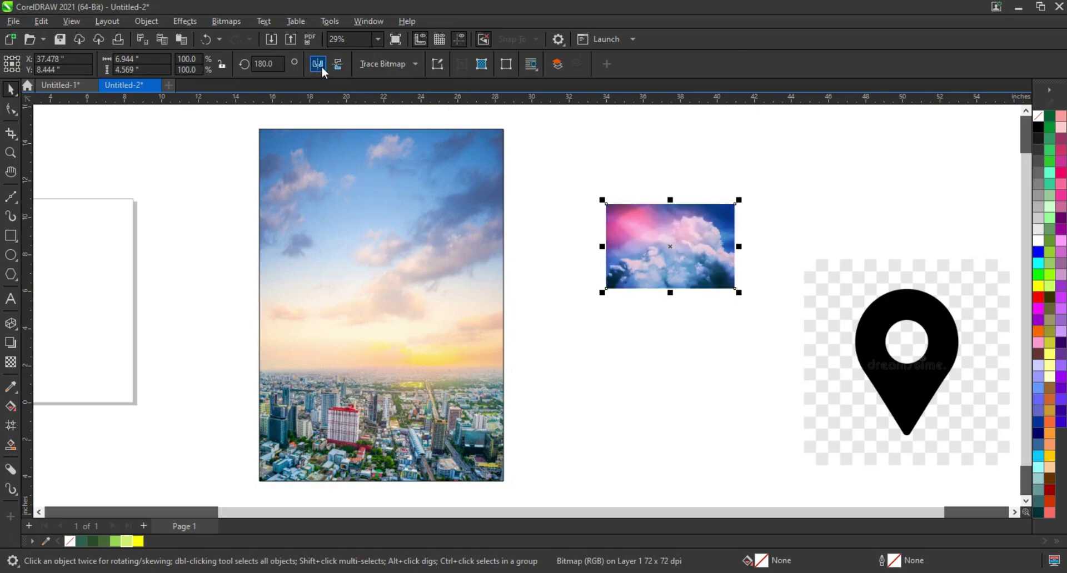
pyautogui.click(323, 69)
# Enlarge the cloud photo across the poster top and start a gradient transparency on it
pyautogui.moveTo(646, 258); pyautogui.dragTo(495, 200)
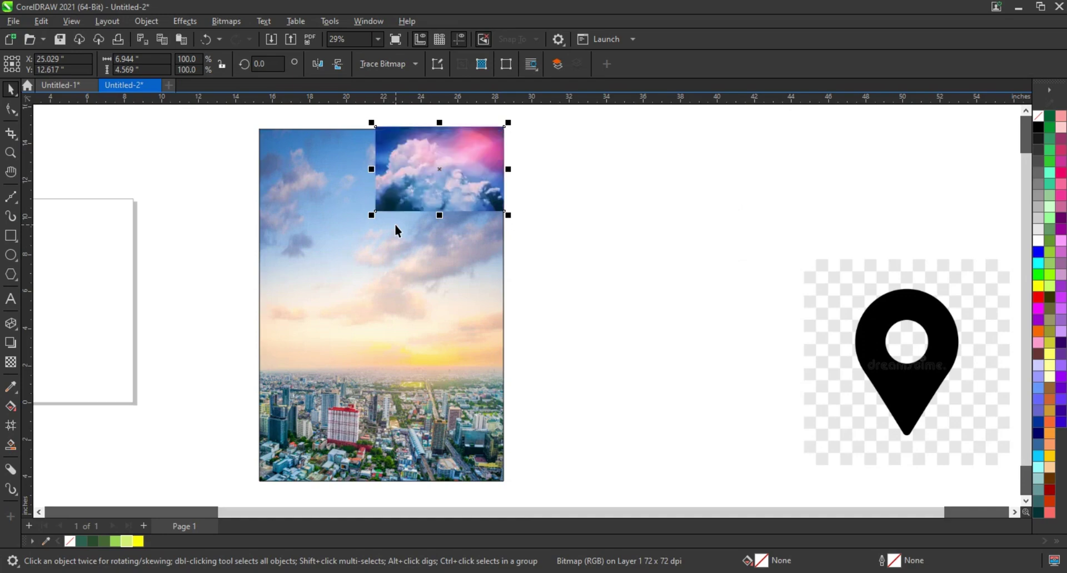
pyautogui.moveTo(371, 220); pyautogui.dragTo(241, 374)
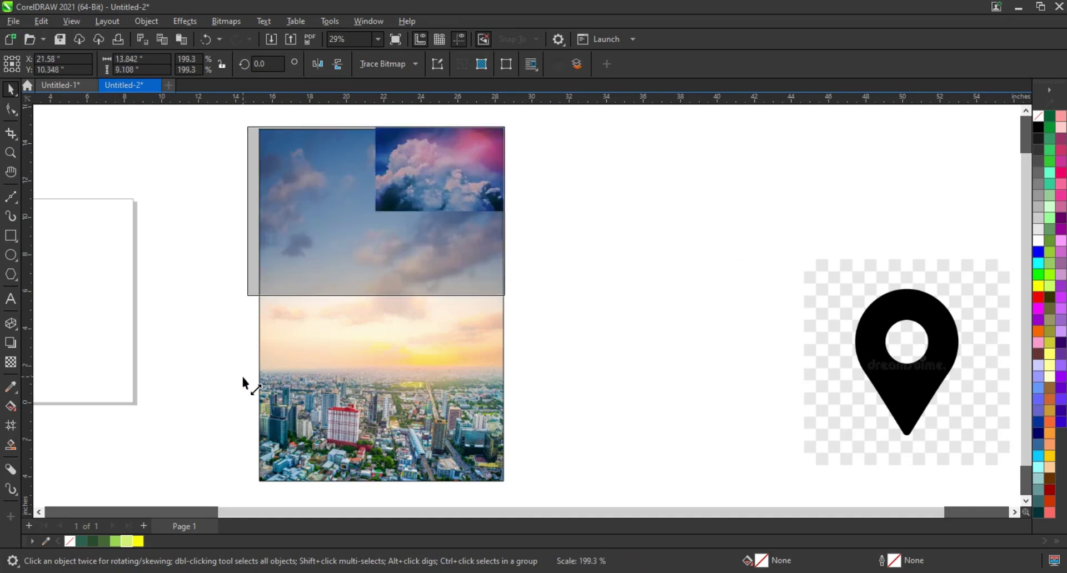
pyautogui.moveTo(510, 308); pyautogui.dragTo(517, 313)
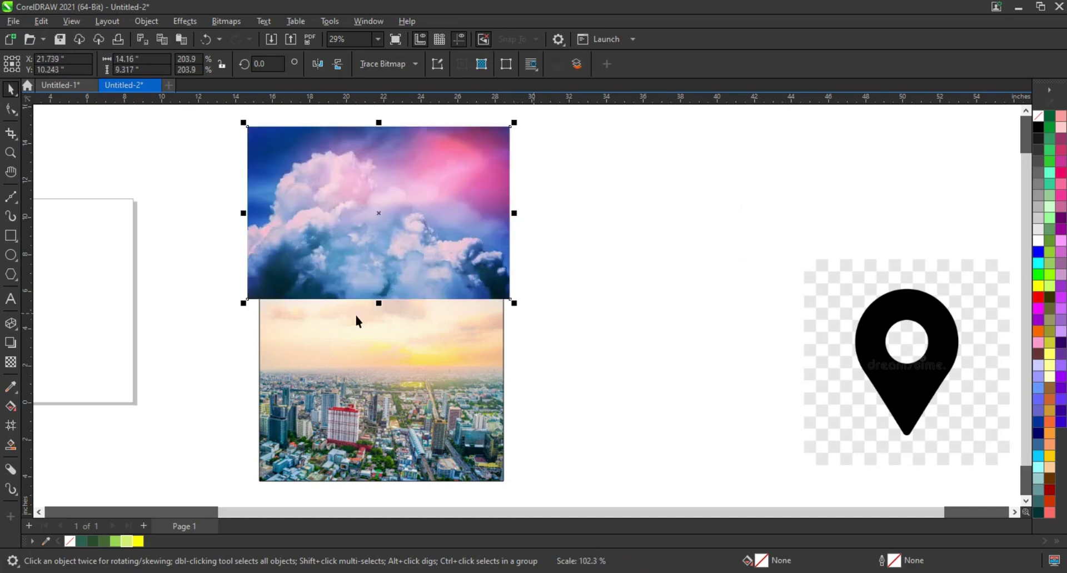
pyautogui.click(11, 362)
pyautogui.moveTo(457, 169); pyautogui.dragTo(398, 241)
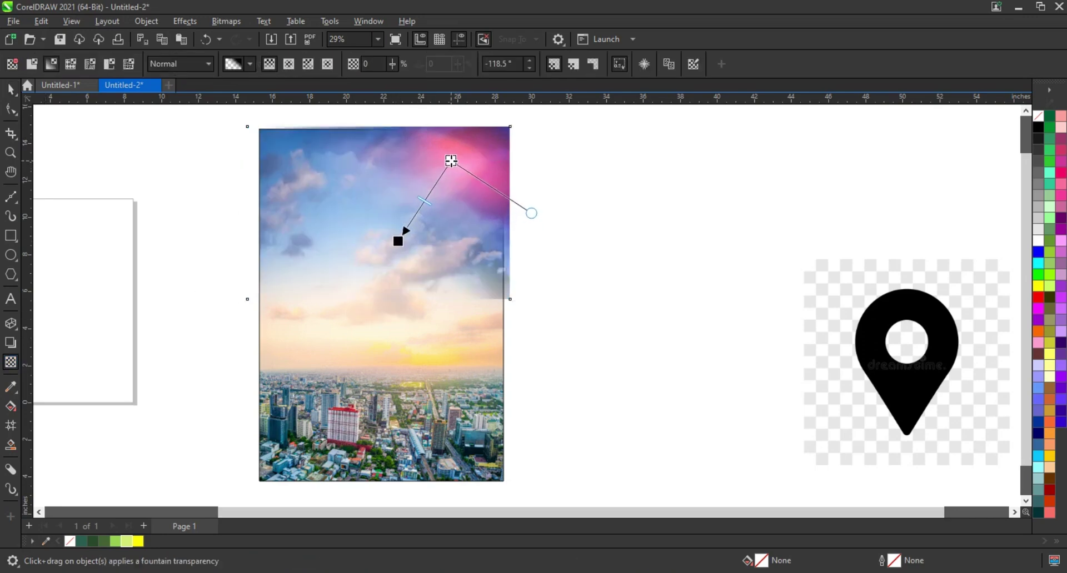
# Adjust the cloud fade's start, direction and midpoint, with the end node at 100 transparency
pyautogui.moveTo(457, 169)
pyautogui.mouseDown()
pyautogui.moveTo(327, 148)
pyautogui.moveTo(341, 146)
pyautogui.mouseUp()
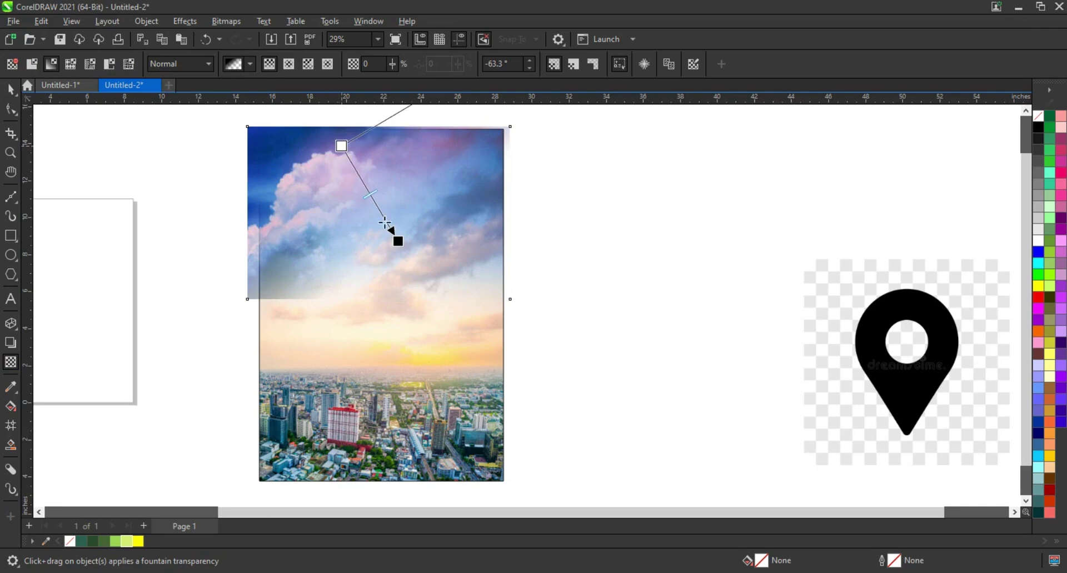
pyautogui.moveTo(398, 241); pyautogui.dragTo(368, 241)
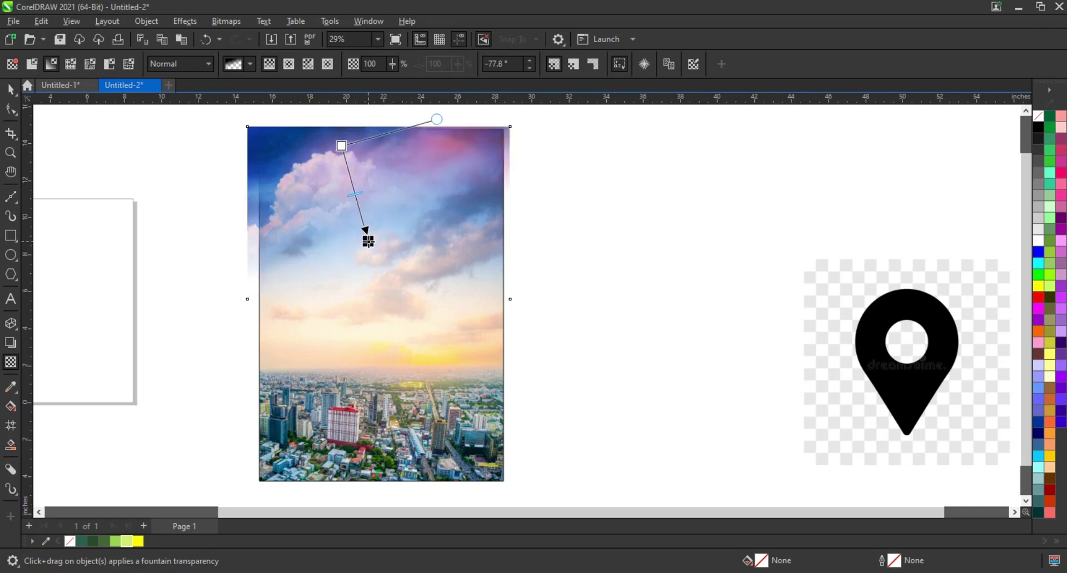
pyautogui.moveTo(341, 145); pyautogui.dragTo(349, 144)
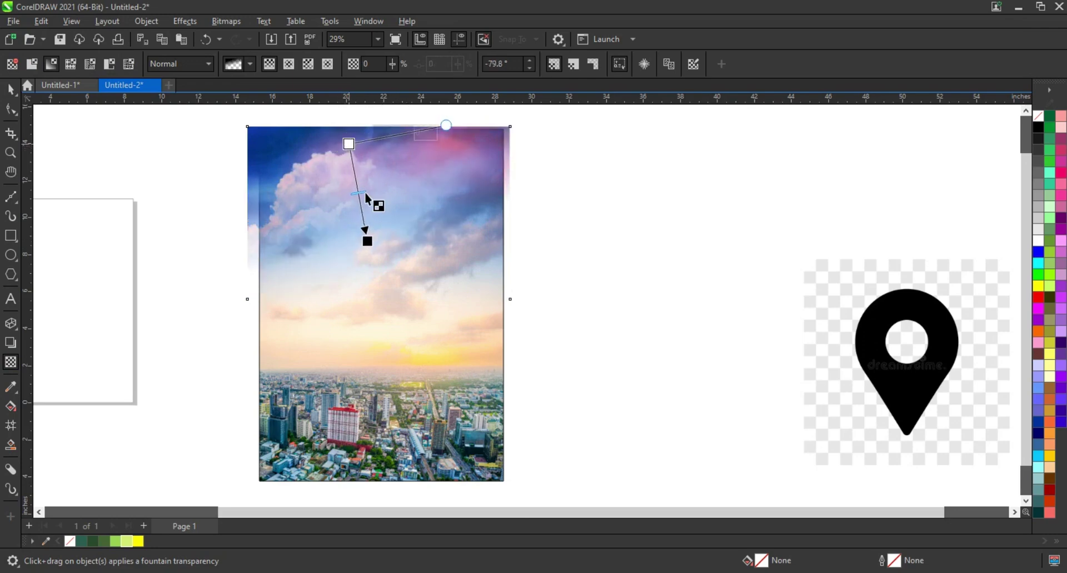
pyautogui.click(367, 241)
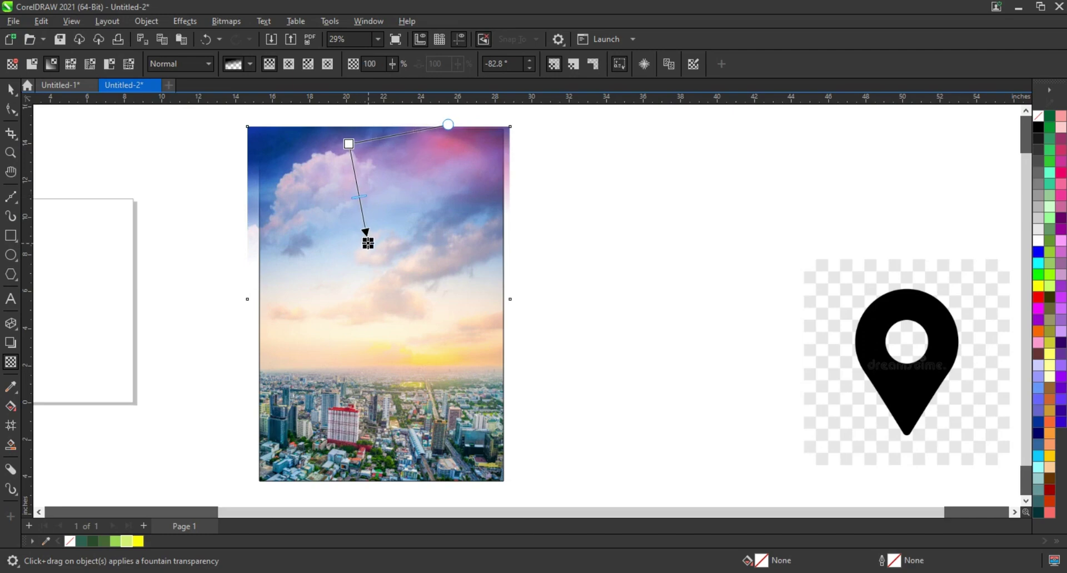
pyautogui.moveTo(364, 193); pyautogui.dragTo(363, 185)
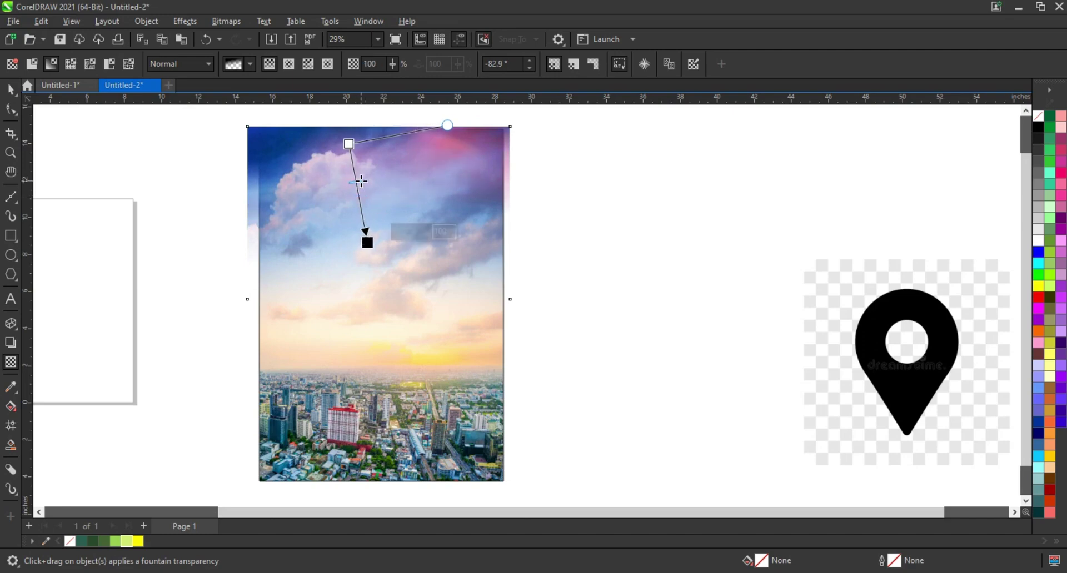
# PowerClip the faded cloud photo inside the poster frame, then zoom to the location pin
pyautogui.click(11, 90)
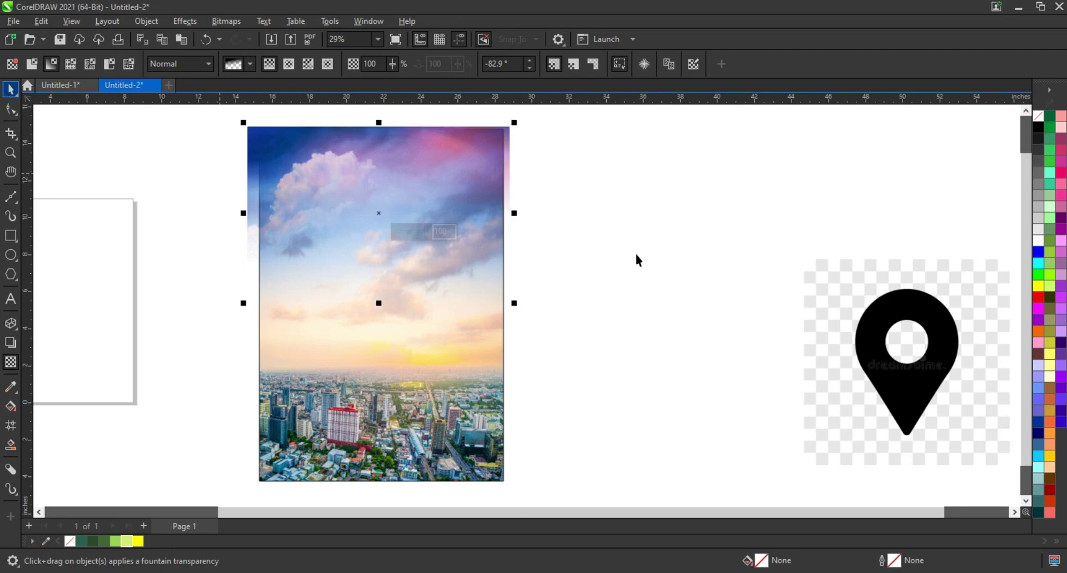
pyautogui.rightClick(481, 182)
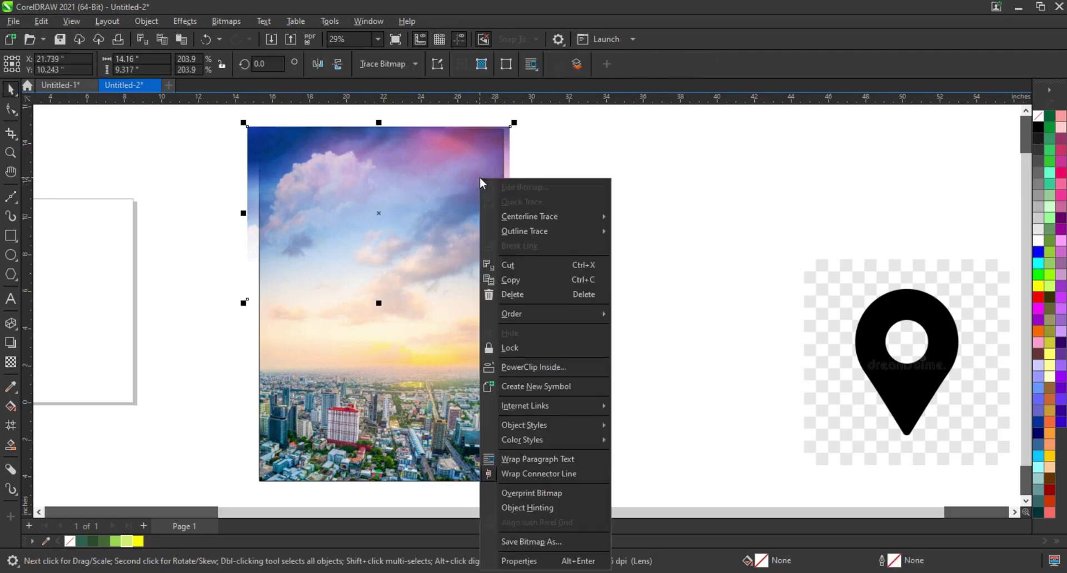
pyautogui.click(539, 367)
pyautogui.click(471, 415)
pyautogui.click(907, 409)
pyautogui.hotkey('shift', 'F2')
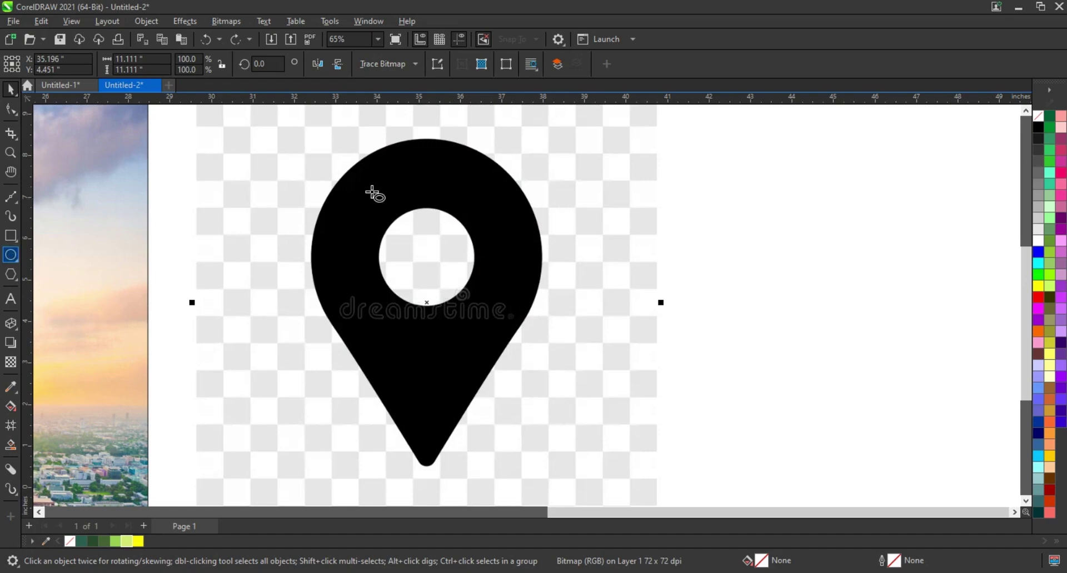
# Trace the pin head with a red 3.0 pt circle and scale a copy onto the hole
pyautogui.moveTo(309, 140); pyautogui.dragTo(456, 377)
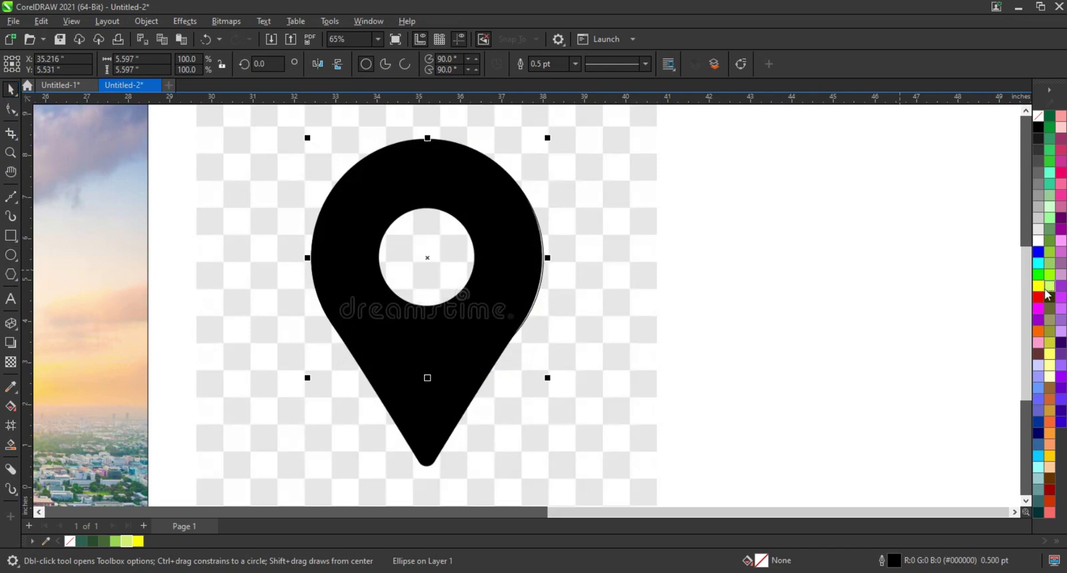
pyautogui.rightClick(1035, 303)
pyautogui.click(1017, 307)
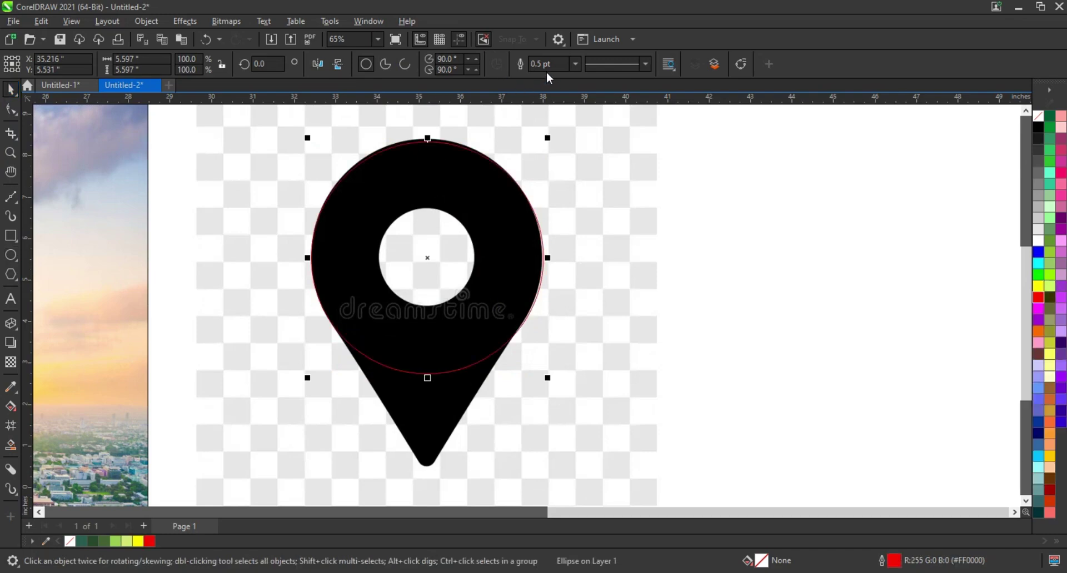
pyautogui.click(575, 64)
pyautogui.click(549, 151)
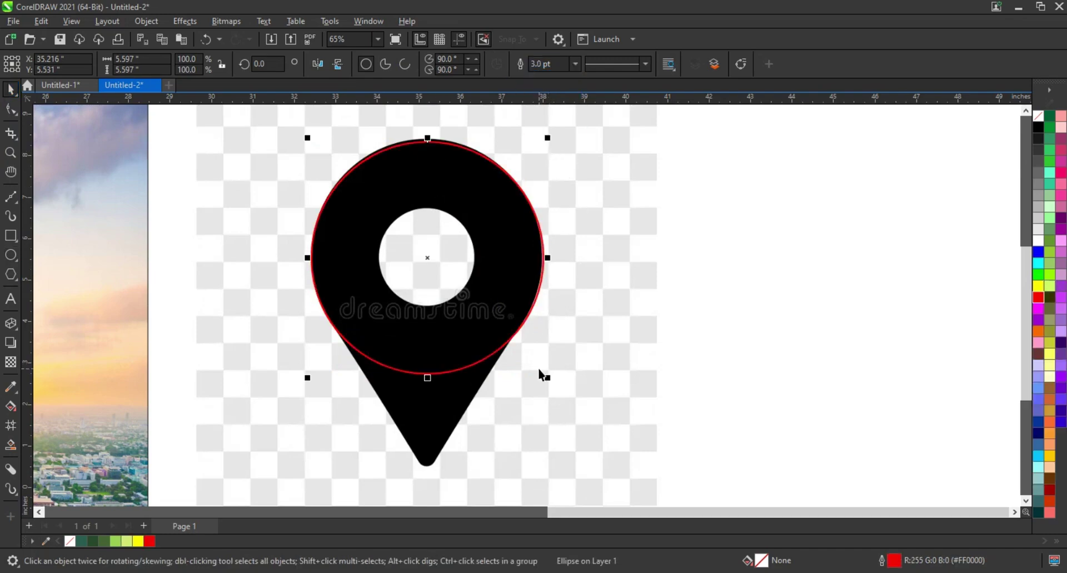
pyautogui.moveTo(548, 381); pyautogui.dragTo(486, 349)
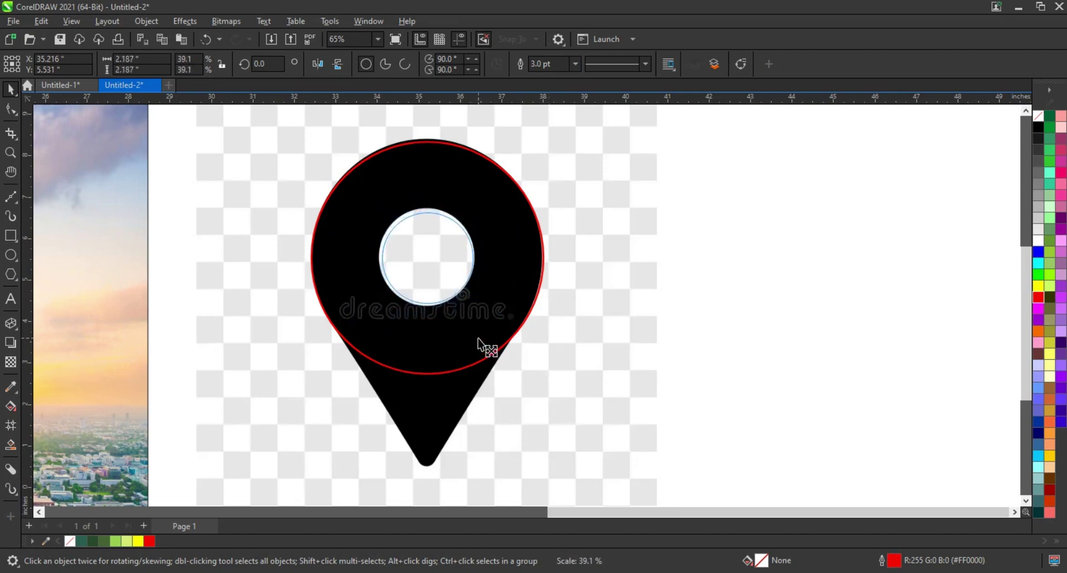
pyautogui.press('Escape')
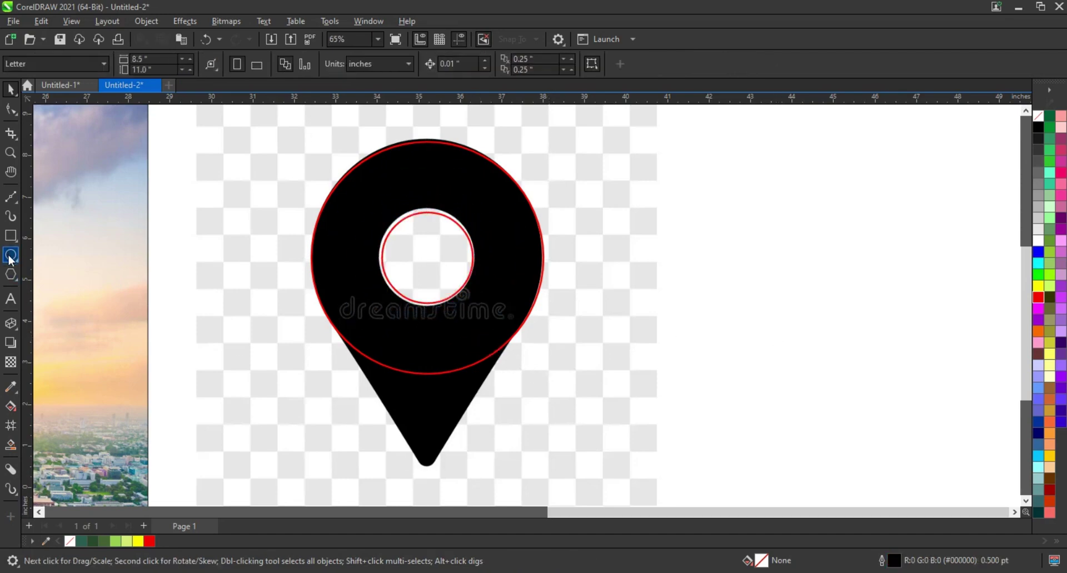
# Draw a square, round its corners, and rotate it 45° into a diamond
pyautogui.click(11, 255)
pyautogui.click(10, 236)
pyautogui.moveTo(145, 219); pyautogui.dragTo(326, 401)
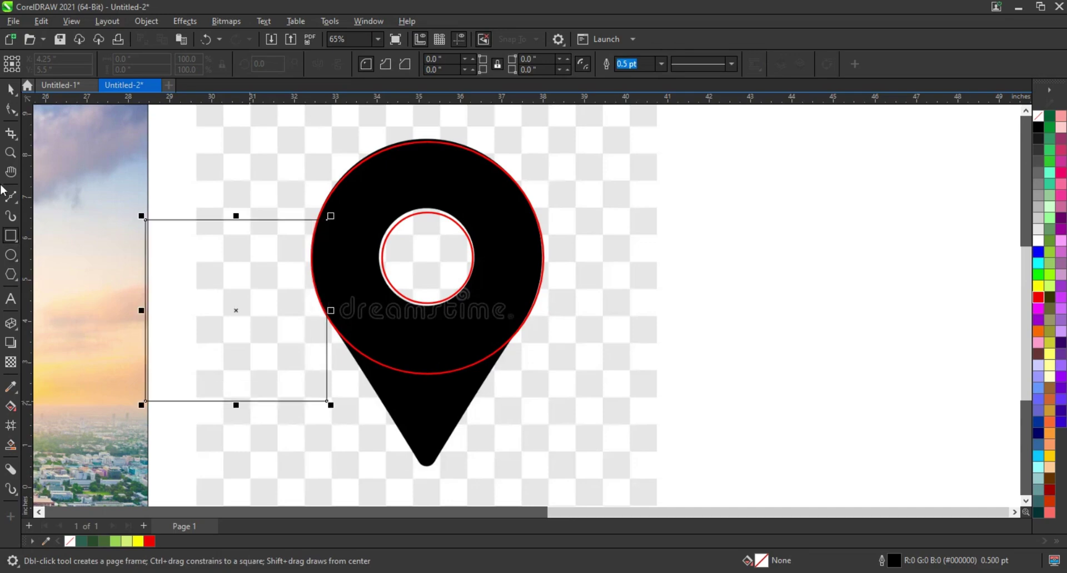
pyautogui.press('F10')
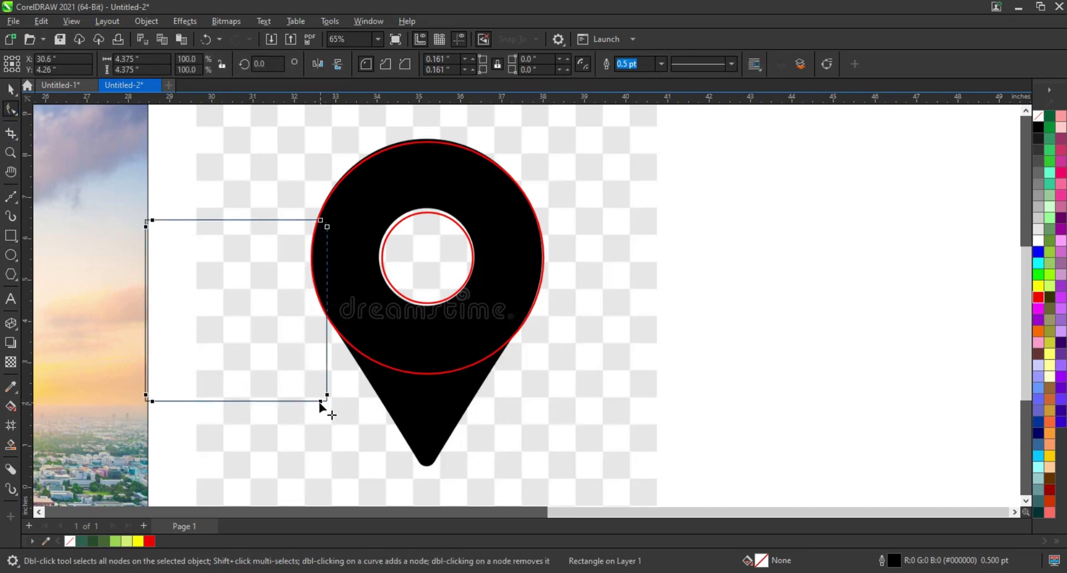
pyautogui.moveTo(326, 403); pyautogui.dragTo(316, 403)
pyautogui.click(12, 89)
pyautogui.click(238, 286)
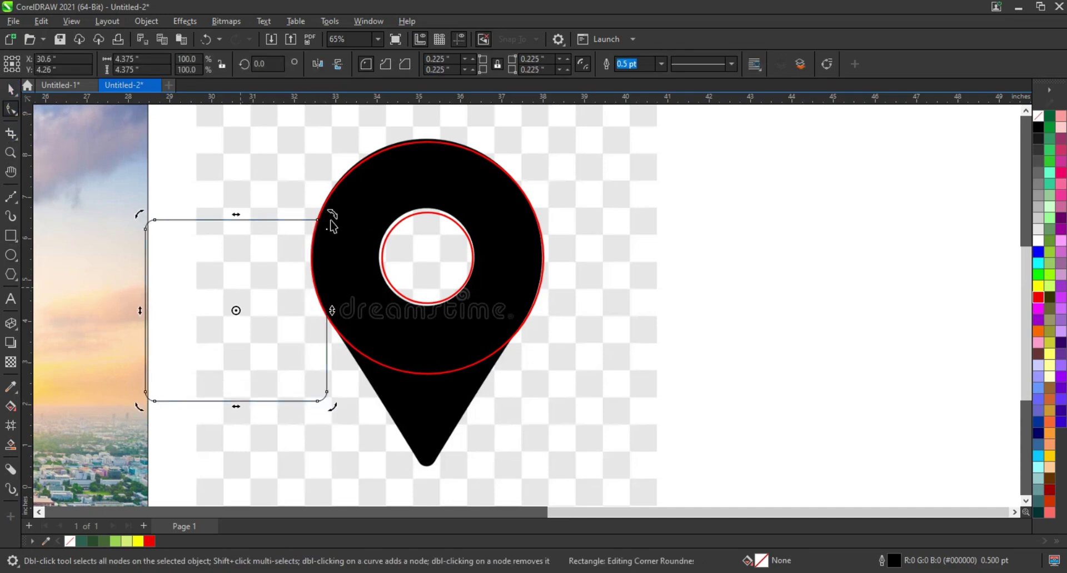
pyautogui.moveTo(332, 221)
pyautogui.mouseDown()
pyautogui.moveTo(332, 328)
pyautogui.moveTo(344, 327)
pyautogui.mouseUp()
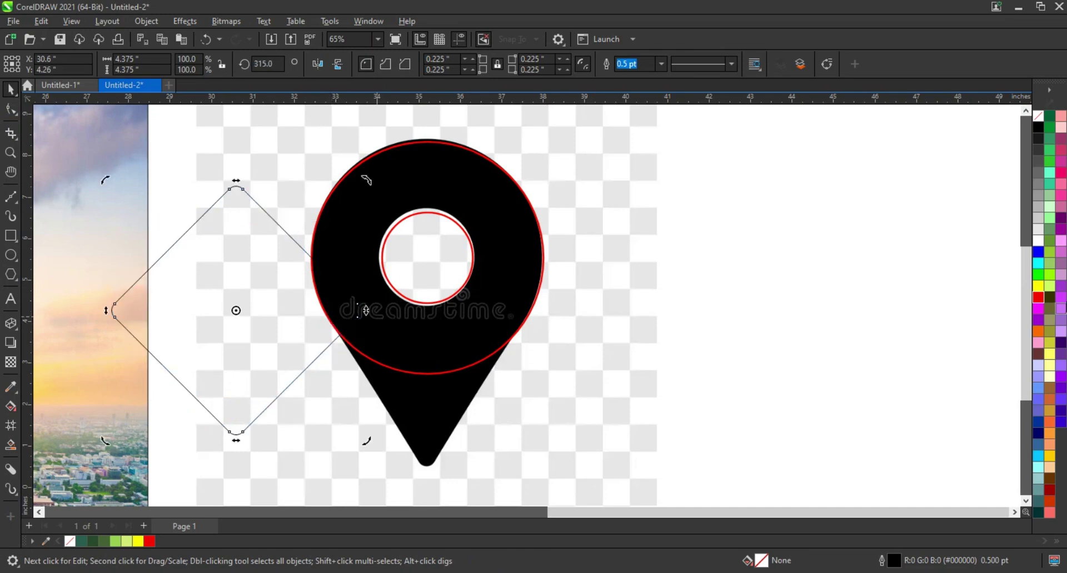
# Give the diamond a red 3.0 pt outline, center it on the pin, and stretch it to the tip
pyautogui.rightClick(1040, 303)
pyautogui.click(973, 307)
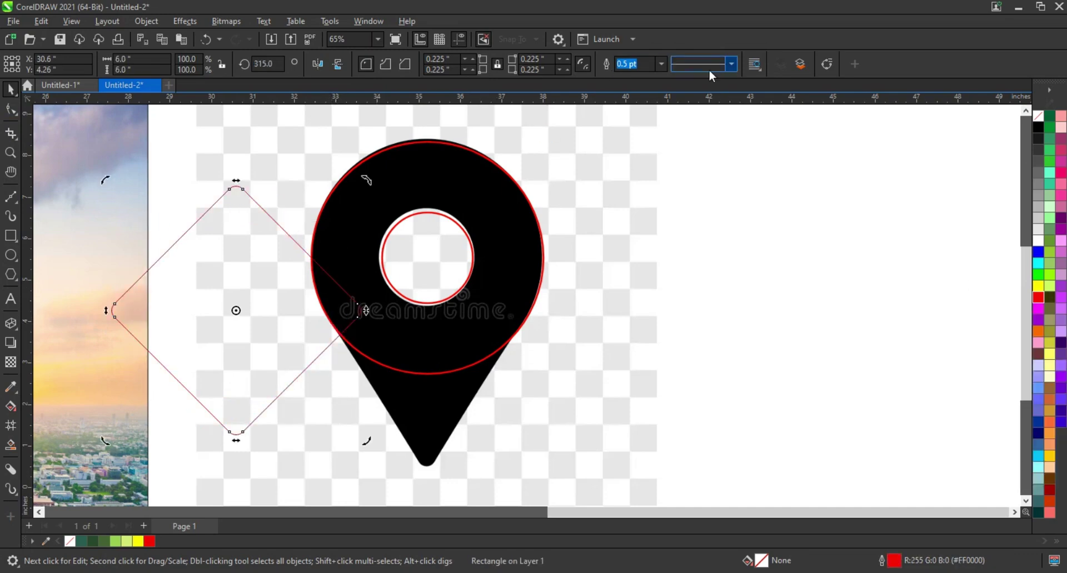
pyautogui.click(661, 64)
pyautogui.click(633, 149)
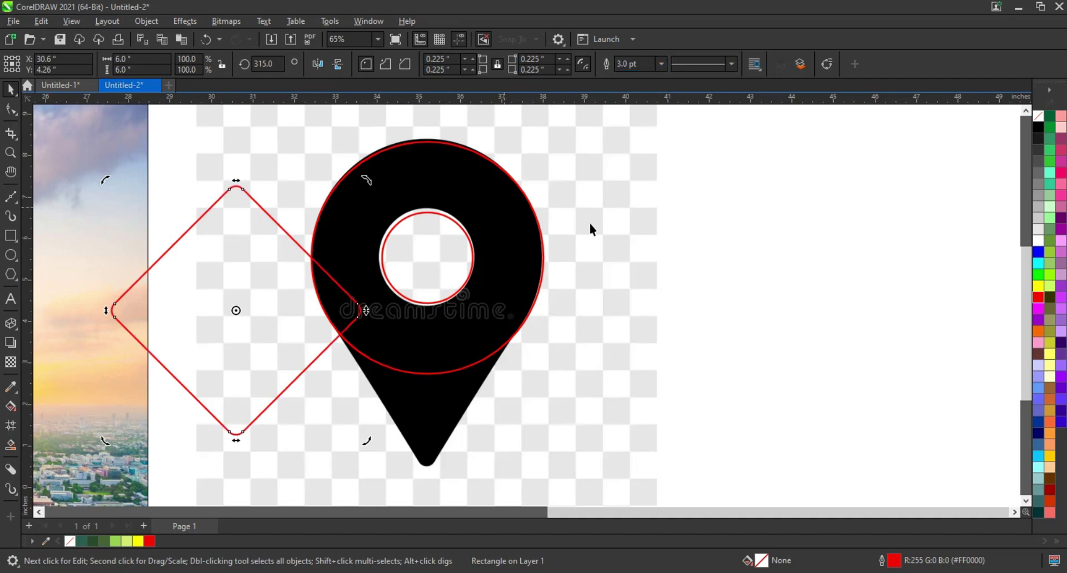
pyautogui.press('c')
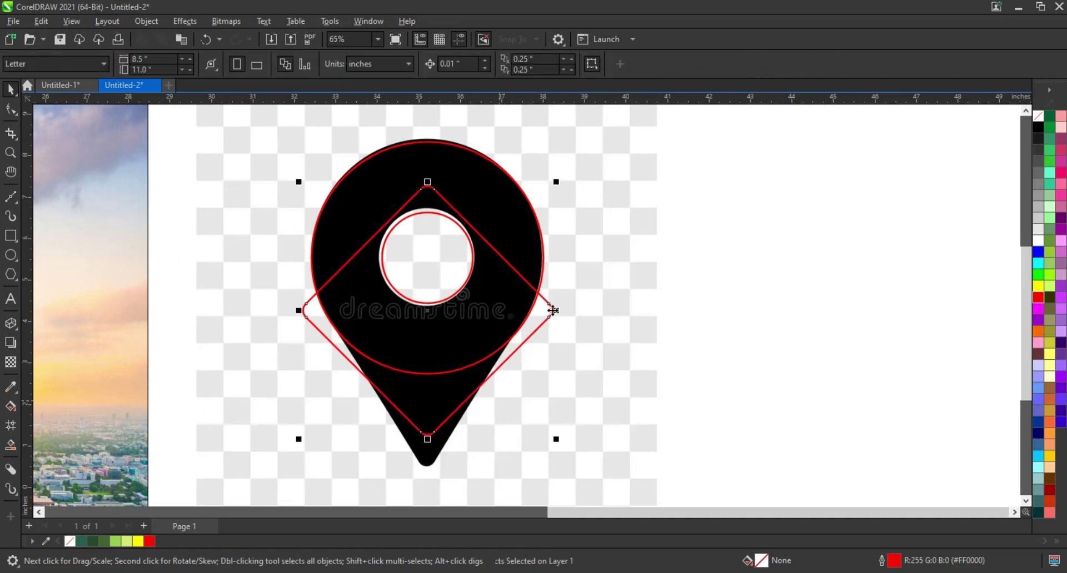
pyautogui.moveTo(553, 311); pyautogui.dragTo(534, 318)
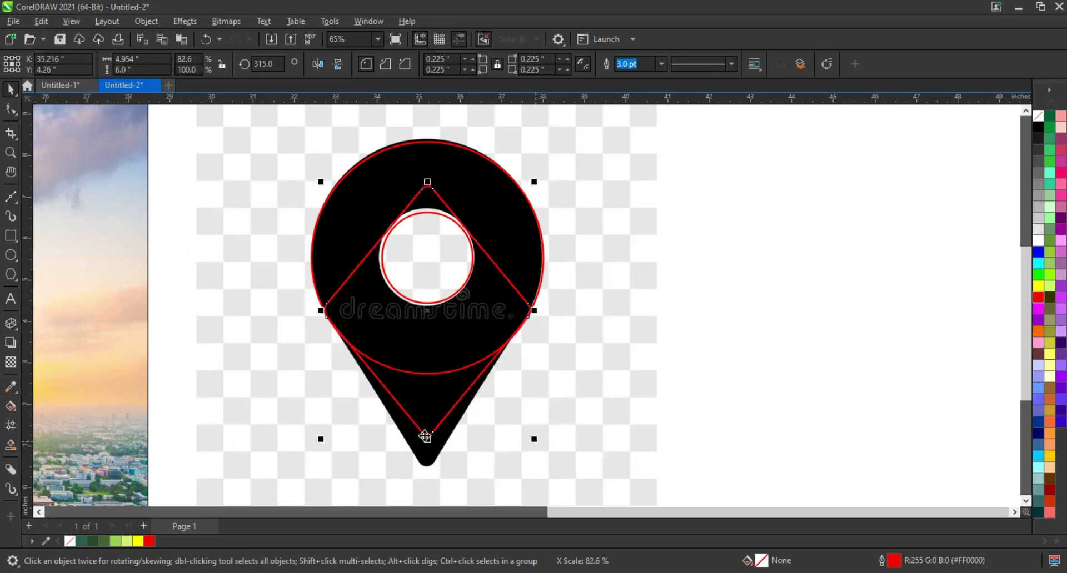
pyautogui.moveTo(425, 437); pyautogui.dragTo(421, 465)
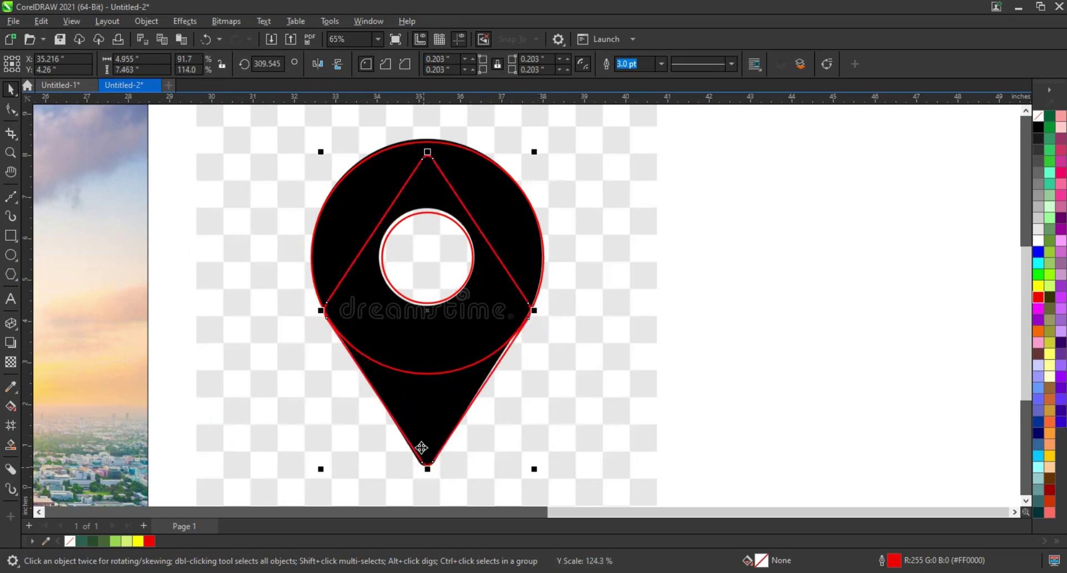
pyautogui.click(862, 328)
# Smart-fill the traced pin regions blue, combine them into one shape, and move it aside
pyautogui.click(11, 447)
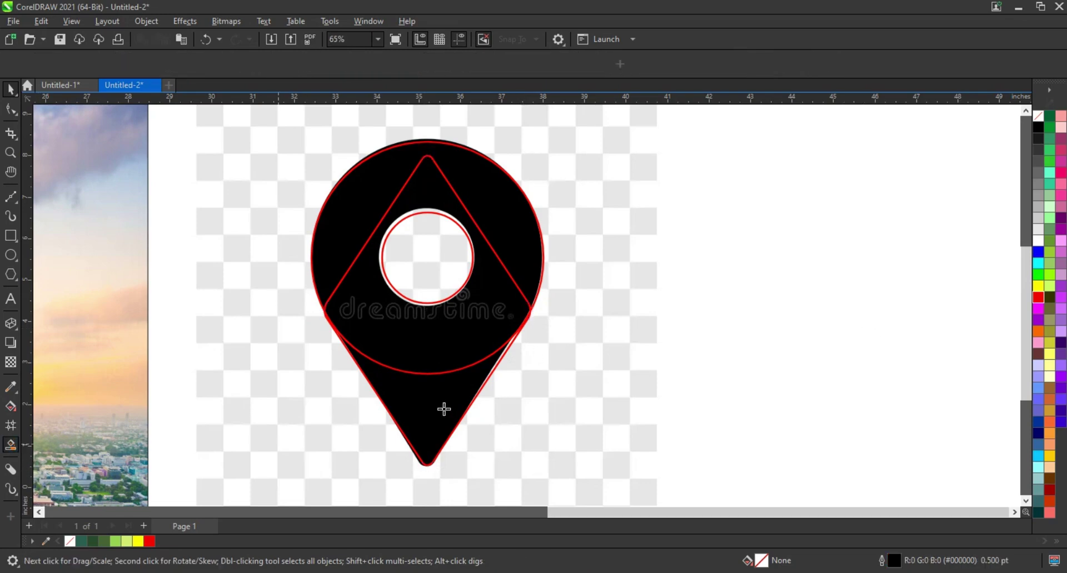
pyautogui.click(443, 410)
pyautogui.click(394, 252)
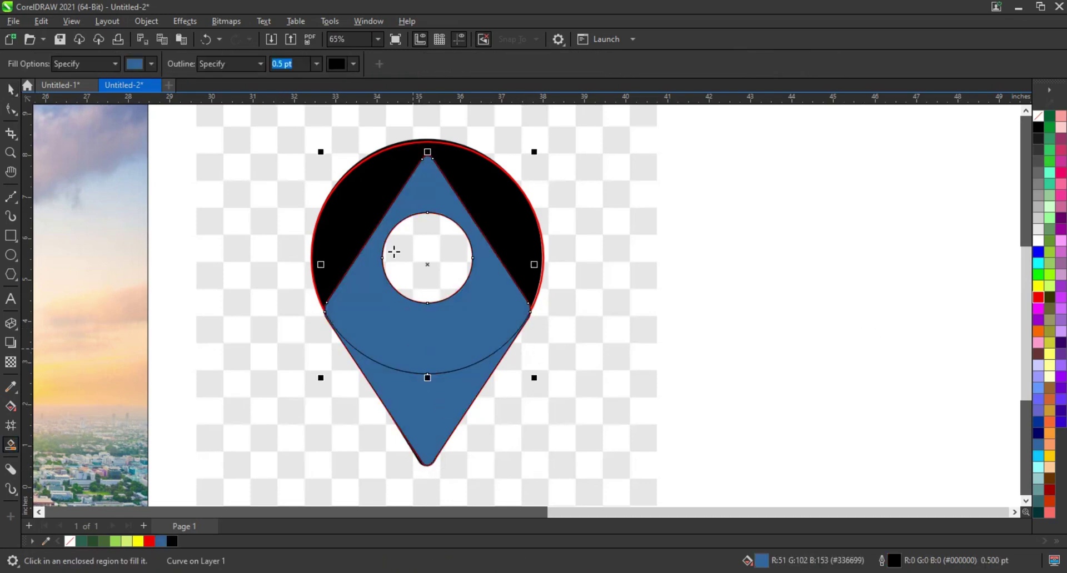
pyautogui.click(355, 211)
pyautogui.press('space')
pyautogui.keyDown('shift'); pyautogui.click(405, 410); pyautogui.keyUp('shift')
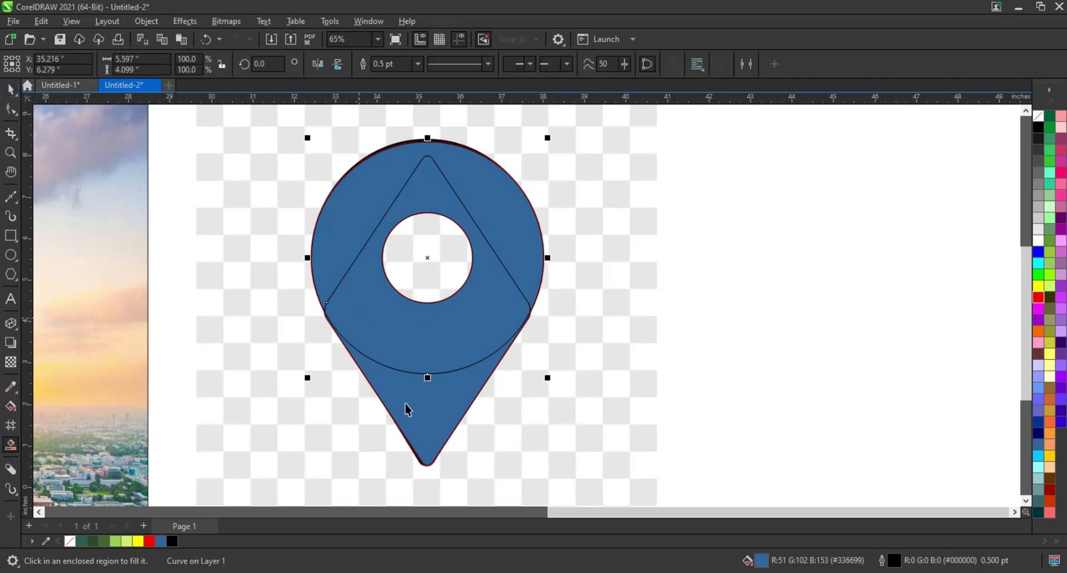
pyautogui.click(391, 64)
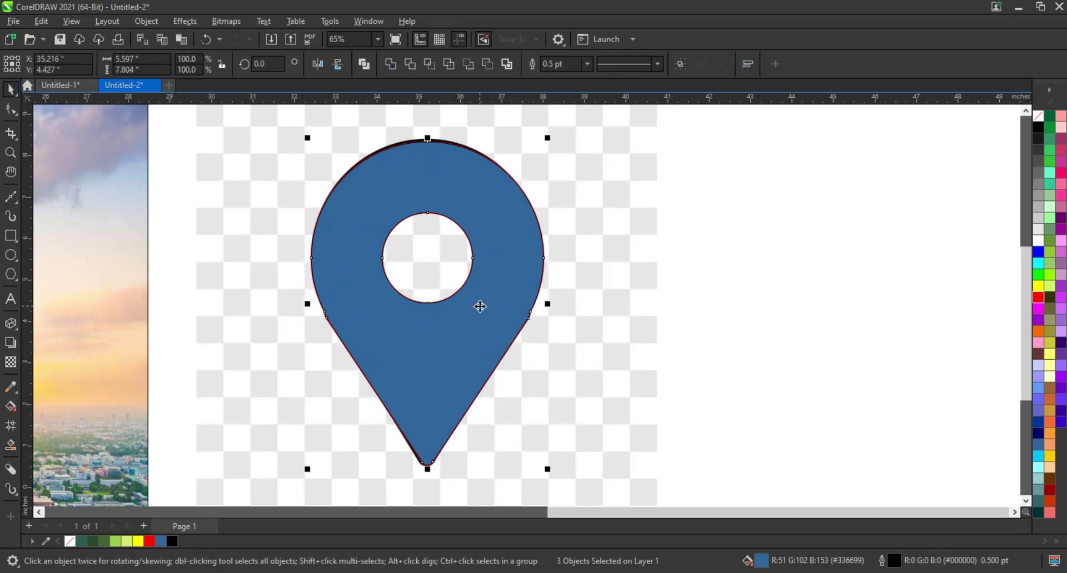
pyautogui.moveTo(480, 307); pyautogui.dragTo(864, 307)
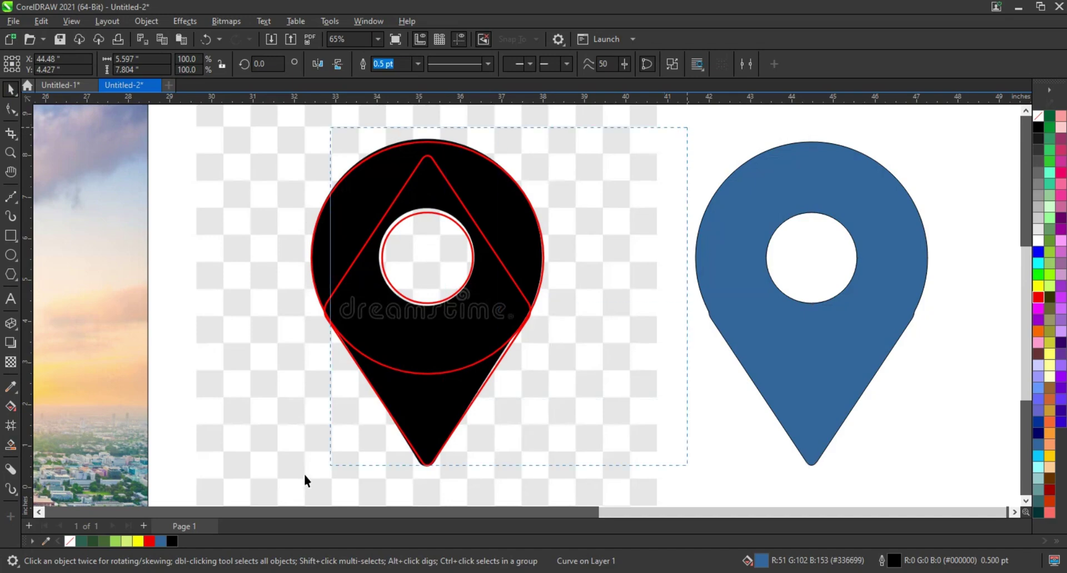
# Delete the red tracing outlines and the black reference pin image
pyautogui.press('Delete')
pyautogui.click(800, 364)
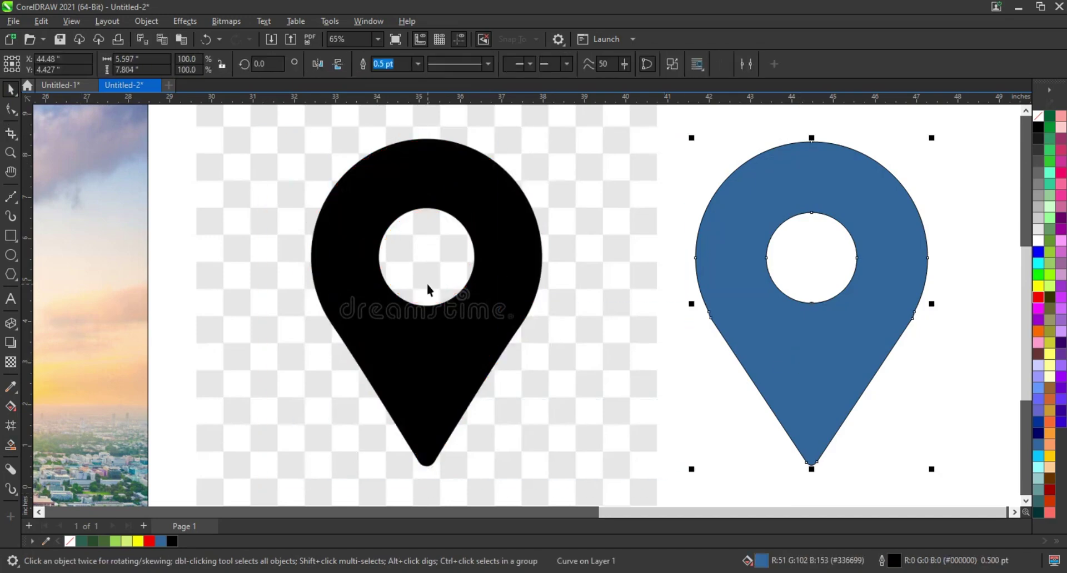
pyautogui.click(346, 273)
pyautogui.press('Delete')
pyautogui.press('F10')
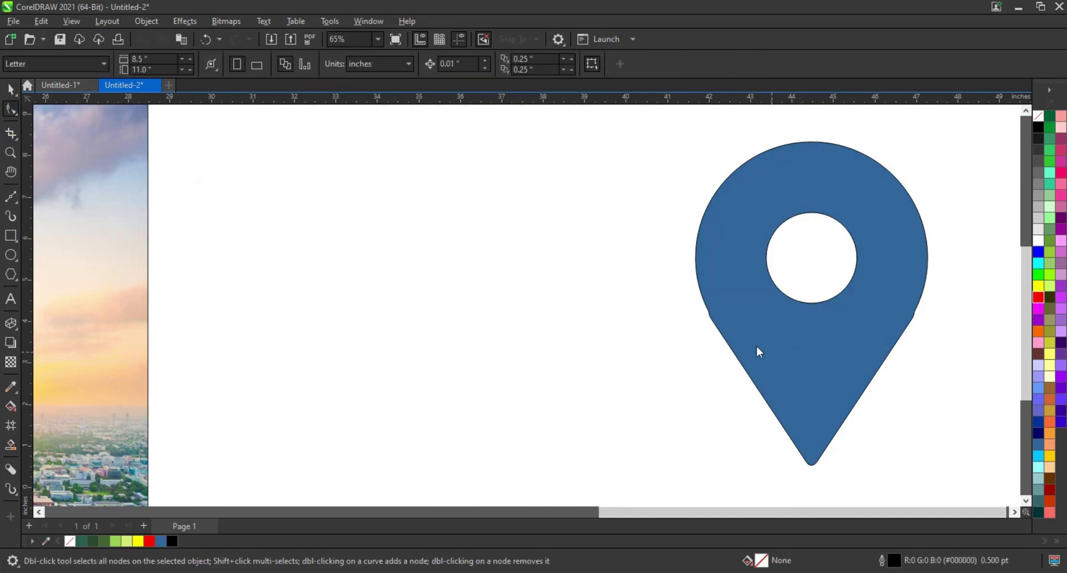
# Remove the blue pin's fill so only its outline remains
pyautogui.click(759, 351)
pyautogui.moveTo(683, 302); pyautogui.dragTo(926, 346)
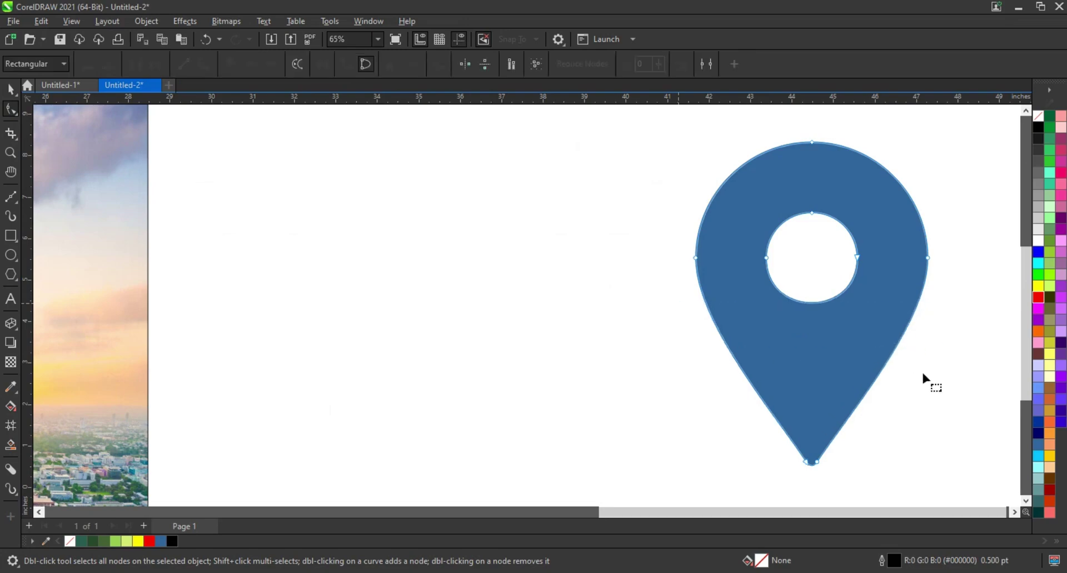
pyautogui.click(11, 91)
pyautogui.click(881, 376)
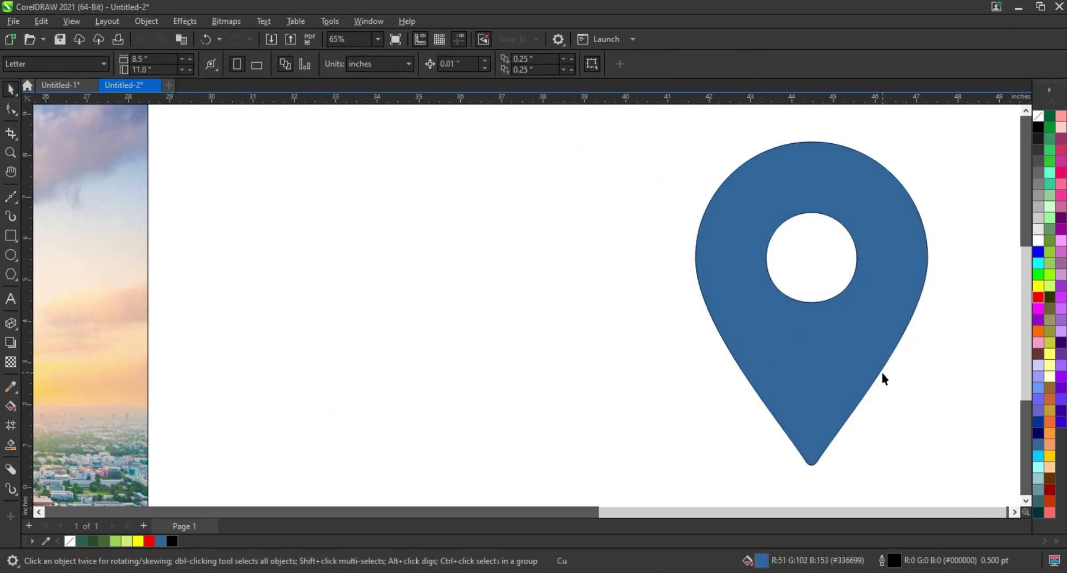
pyautogui.click(911, 233)
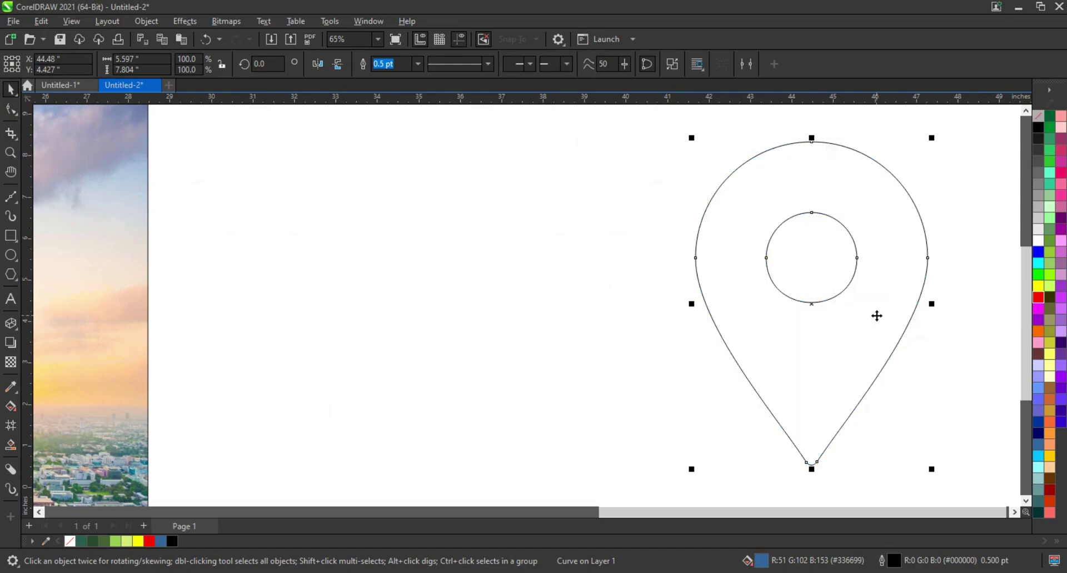
# Place the outlined pin over the sky of the city photo and zoom in on it
pyautogui.scroll(-2, 687, 336)
pyautogui.scroll(-1, 687, 336)
pyautogui.moveTo(716, 309)
pyautogui.mouseDown()
pyautogui.moveTo(348, 286)
pyautogui.moveTo(318, 273)
pyautogui.mouseUp()
pyautogui.keyDown('shift'); pyautogui.click(428, 338); pyautogui.keyUp('shift')
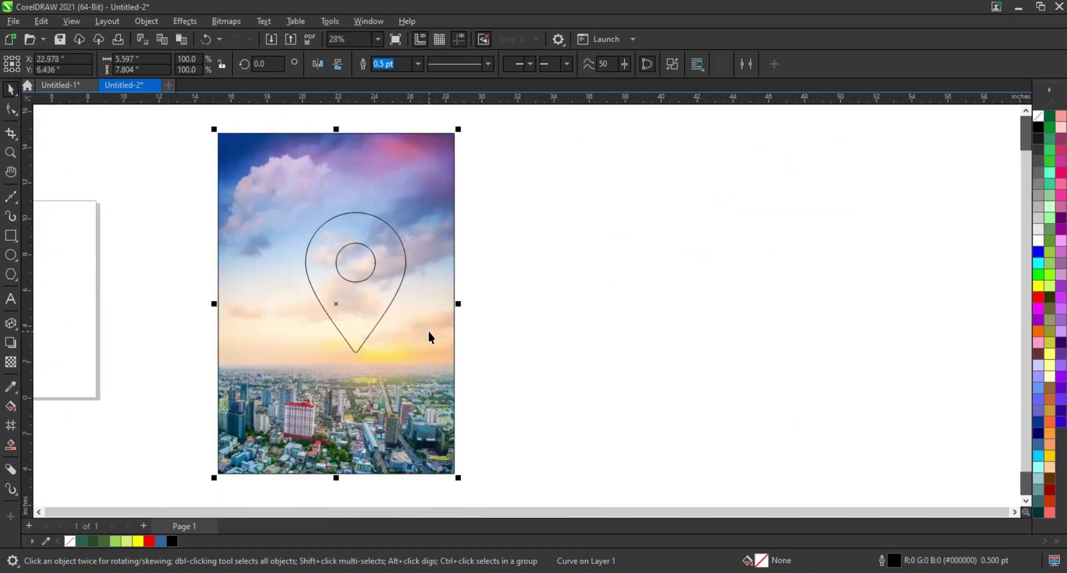
pyautogui.click(326, 293)
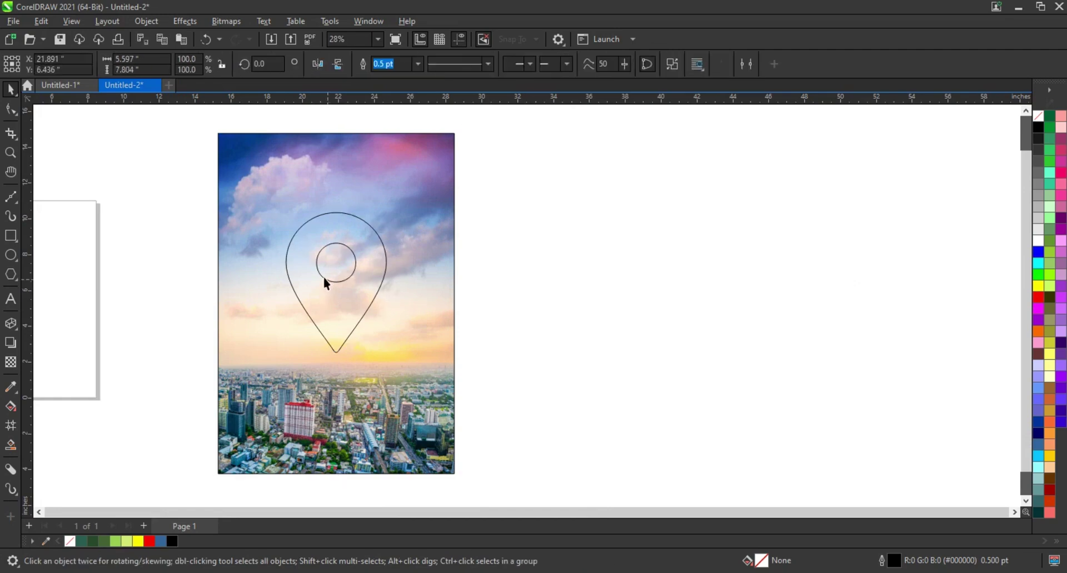
pyautogui.moveTo(327, 282); pyautogui.dragTo(350, 300)
pyautogui.click(600, 348)
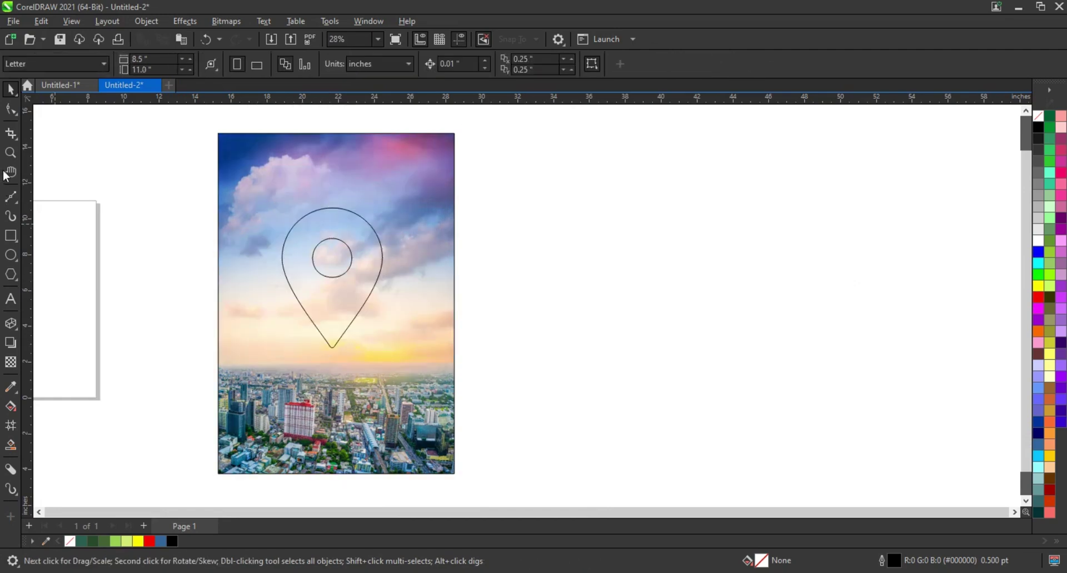
pyautogui.press('z')
pyautogui.click(454, 339)
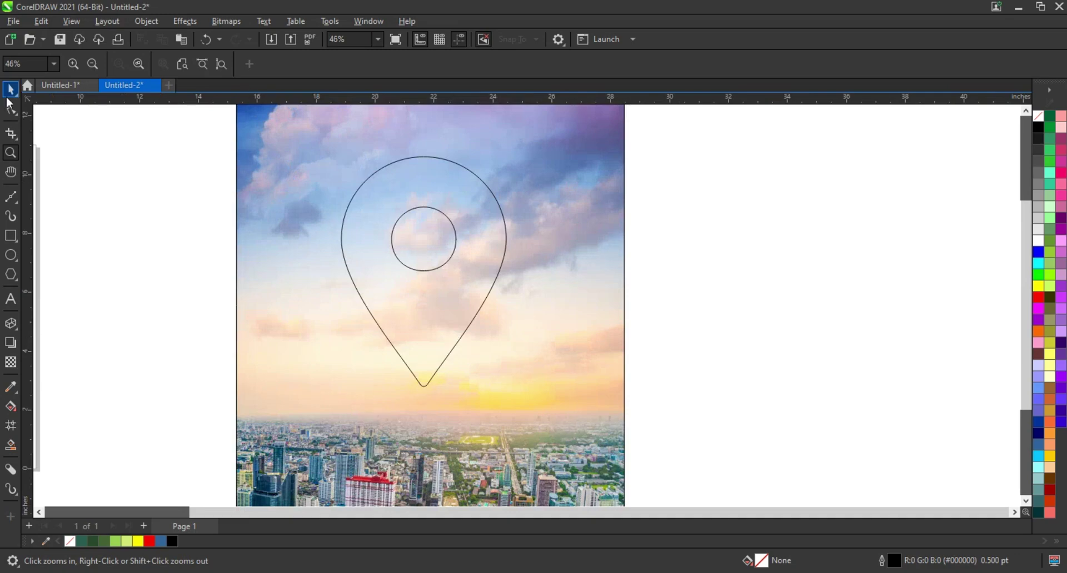
# Make a smaller copy of the pin outline and place it inside the circular hole
pyautogui.press('space')
pyautogui.click(445, 218)
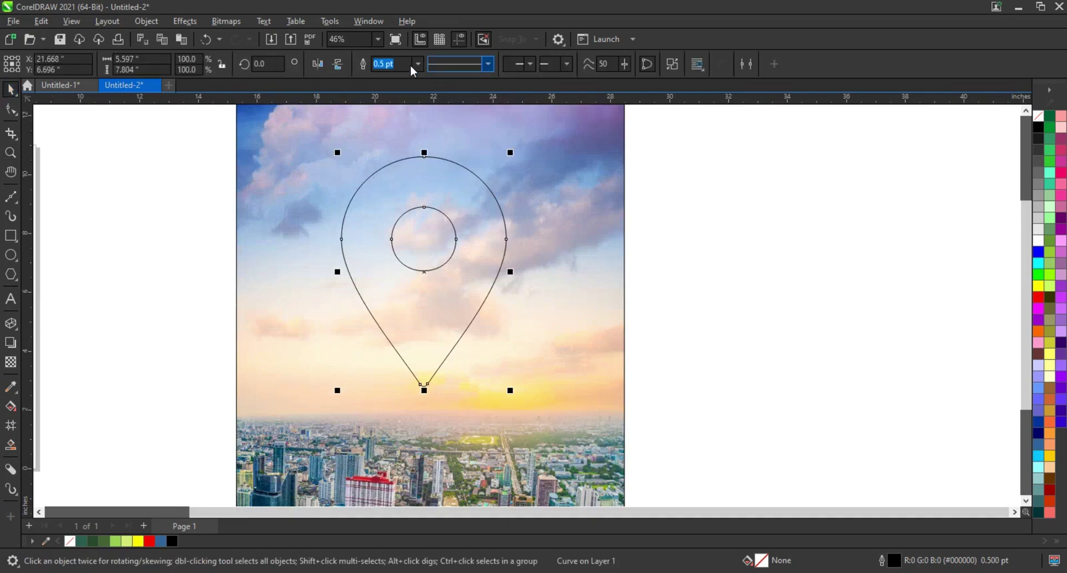
pyautogui.click(793, 255)
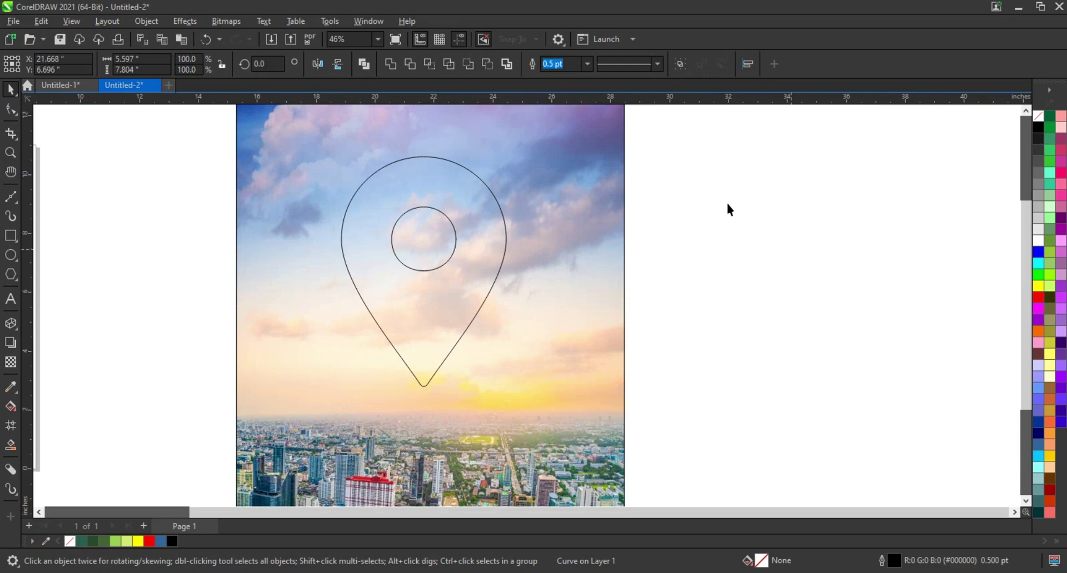
pyautogui.click(493, 292)
pyautogui.moveTo(507, 387)
pyautogui.mouseDown()
pyautogui.moveTo(491, 391)
pyautogui.moveTo(426, 258)
pyautogui.mouseUp()
pyautogui.moveTo(272, 223); pyautogui.dragTo(185, 181)
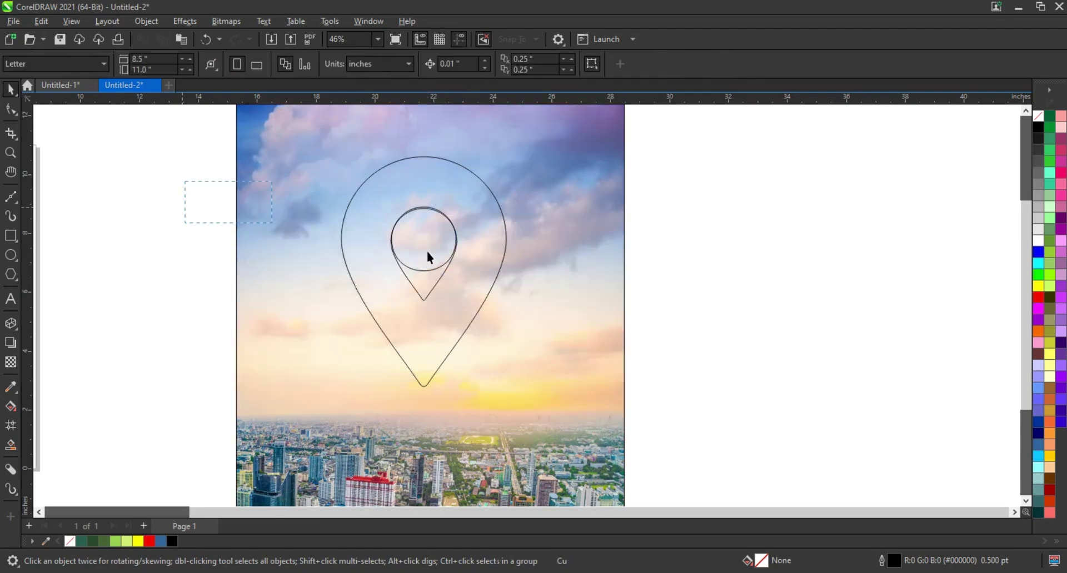
# Delete the inner circle, shrink the pin copy to about 82%, and select both outlines
pyautogui.click(504, 275)
pyautogui.moveTo(666, 226); pyautogui.dragTo(635, 180)
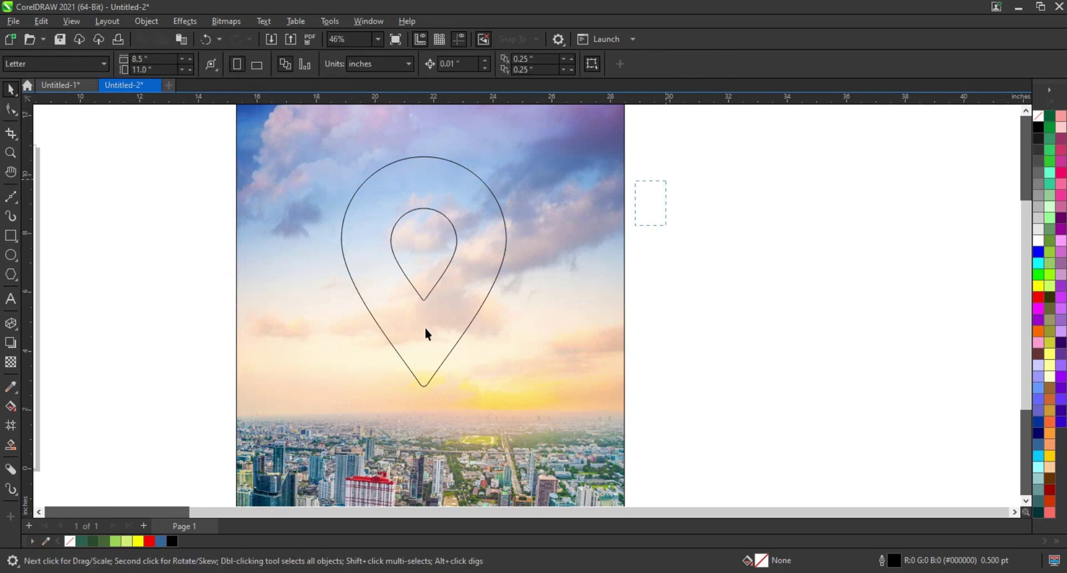
pyautogui.click(424, 300)
pyautogui.moveTo(454, 305); pyautogui.dragTo(459, 321)
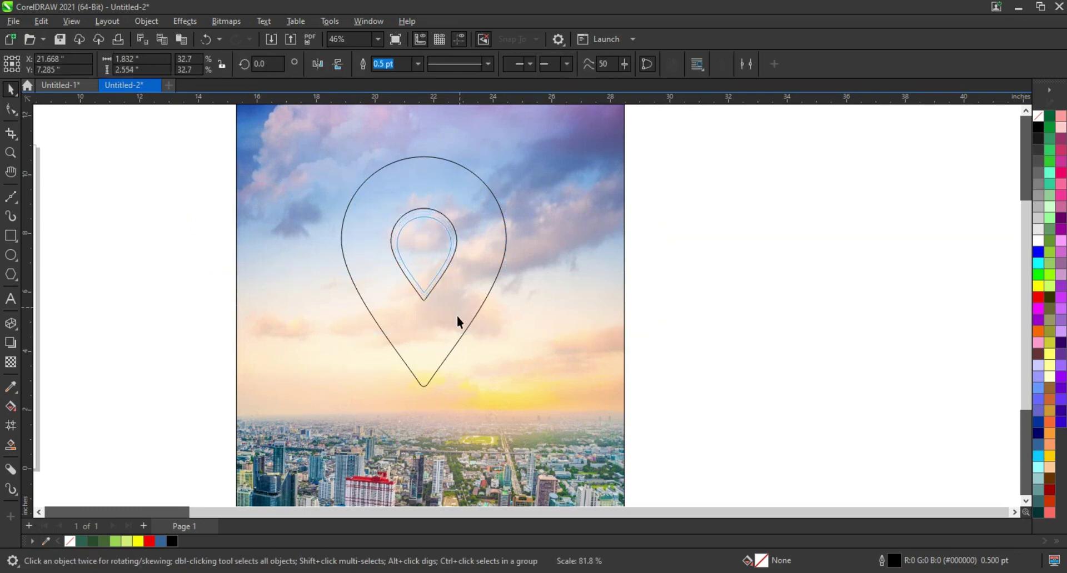
pyautogui.keyDown('shift'); pyautogui.click(470, 325); pyautogui.keyUp('shift')
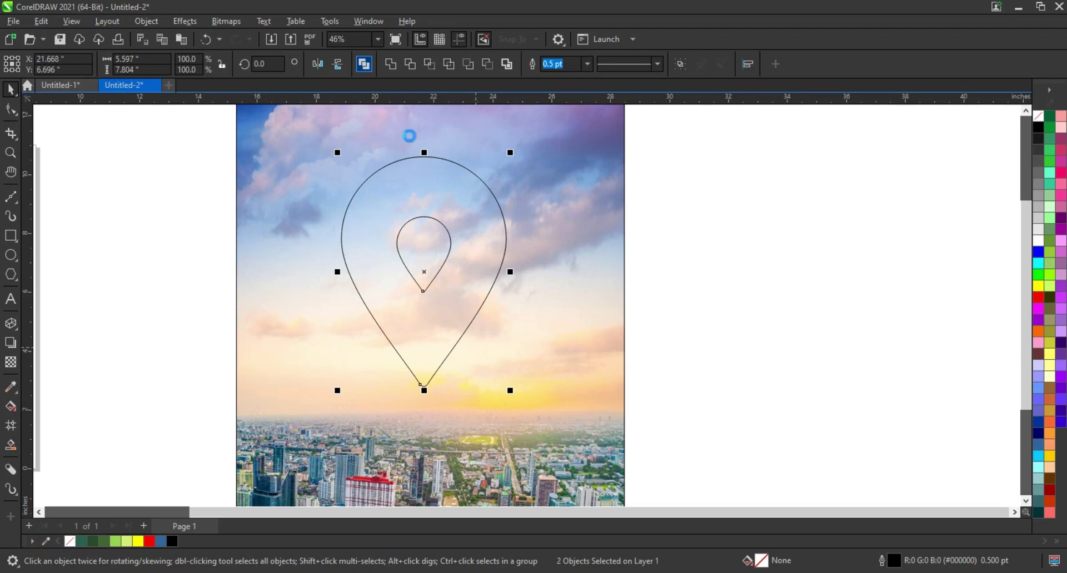
pyautogui.hotkey('shift', 'F2')
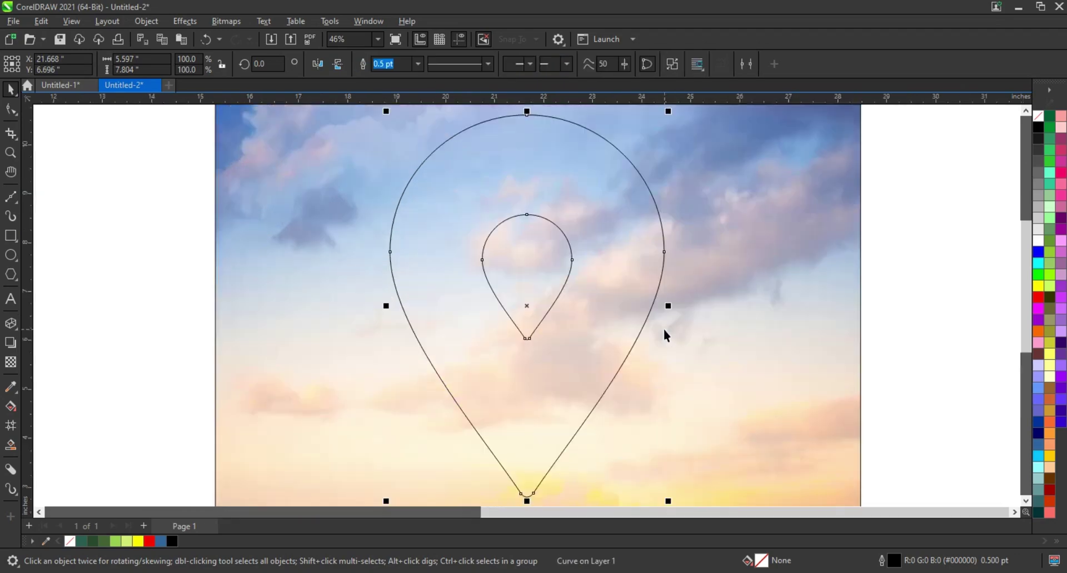
# Add a top-to-bottom black drop shadow to the pin, feathered outward, Normal blend, 64 opacity
pyautogui.click(10, 342)
pyautogui.moveTo(527, 117); pyautogui.dragTo(528, 499)
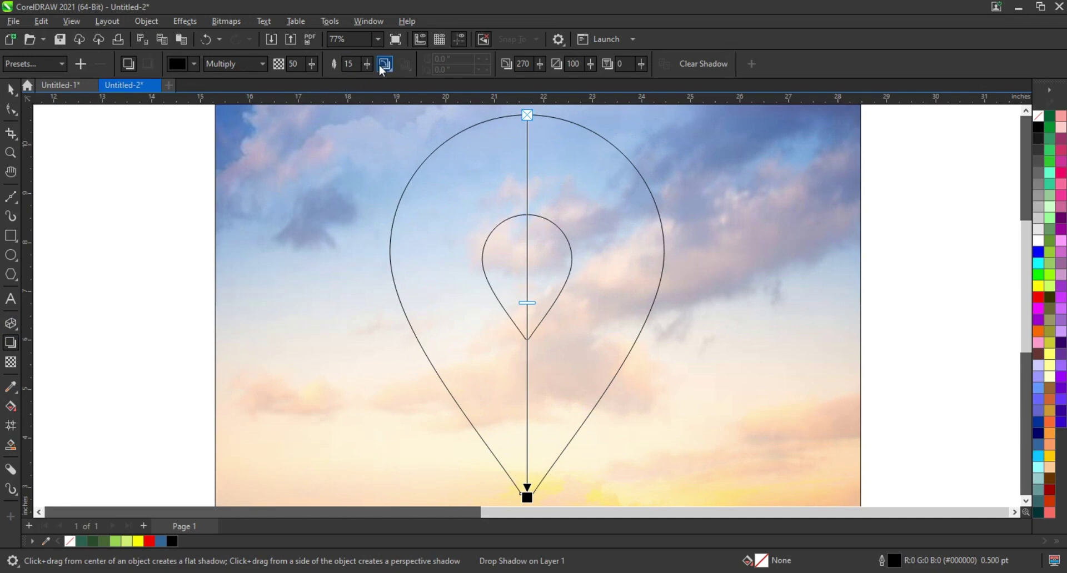
pyautogui.click(385, 64)
pyautogui.click(408, 125)
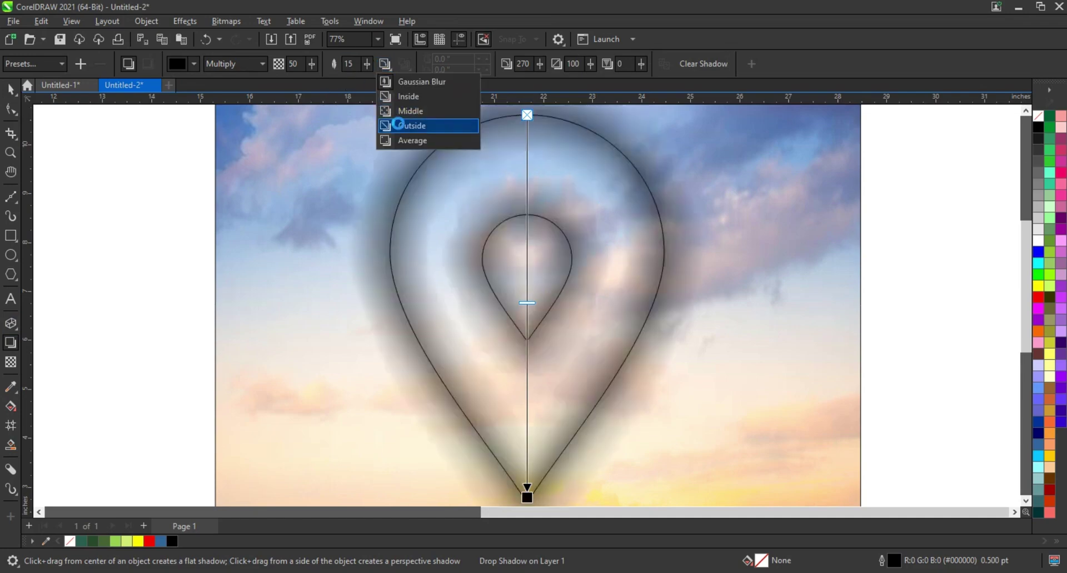
pyautogui.click(244, 64)
pyautogui.click(245, 81)
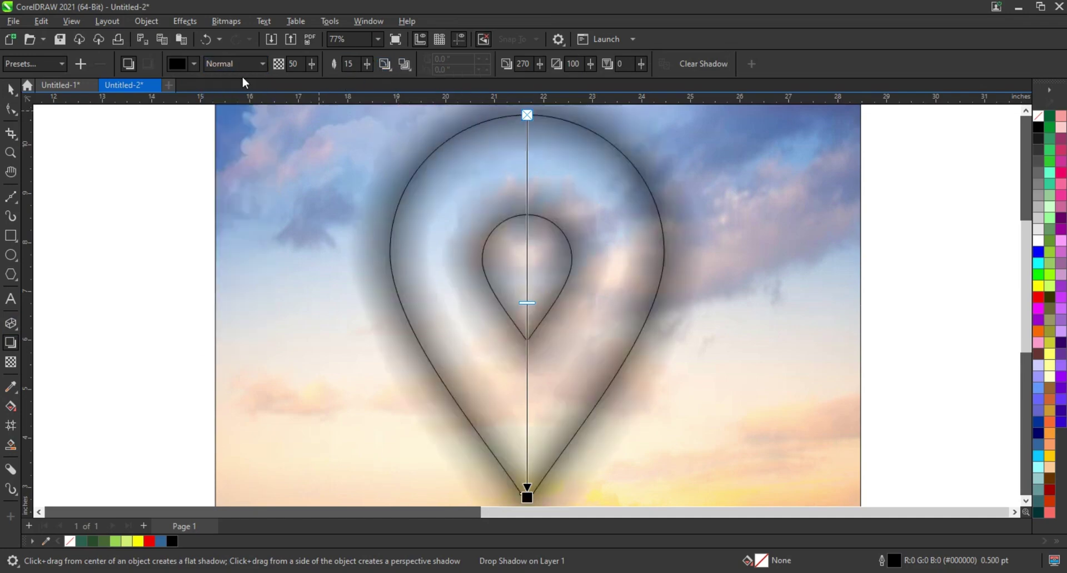
pyautogui.click(188, 71)
pyautogui.click(182, 95)
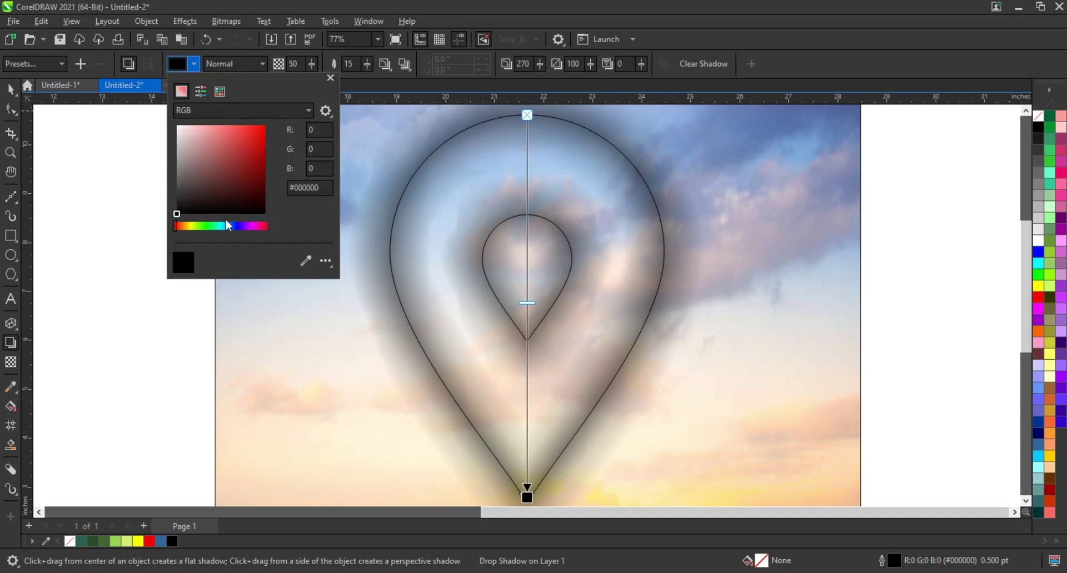
pyautogui.click(520, 401)
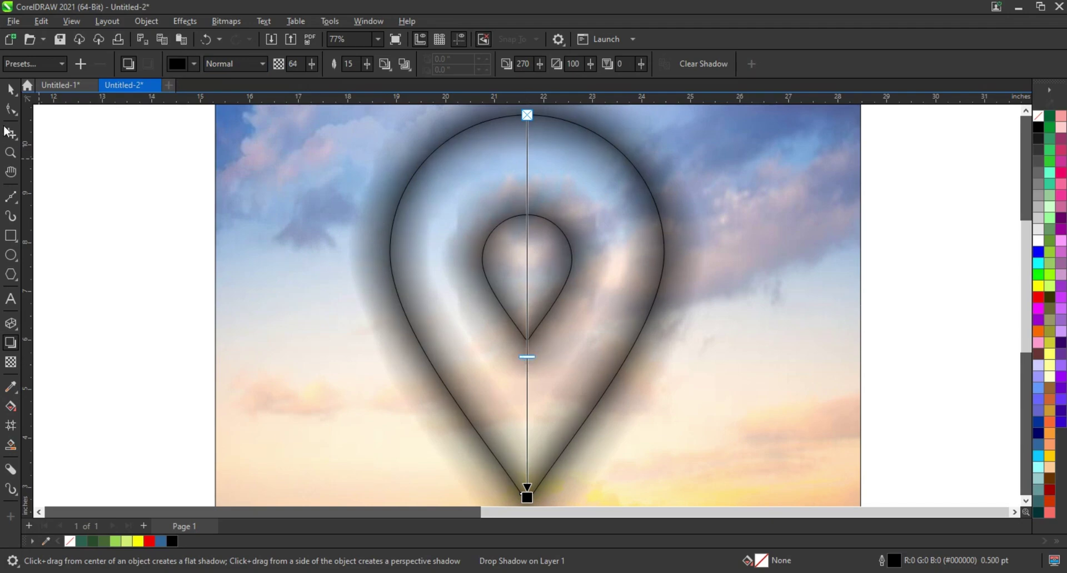
pyautogui.click(10, 93)
pyautogui.click(146, 21)
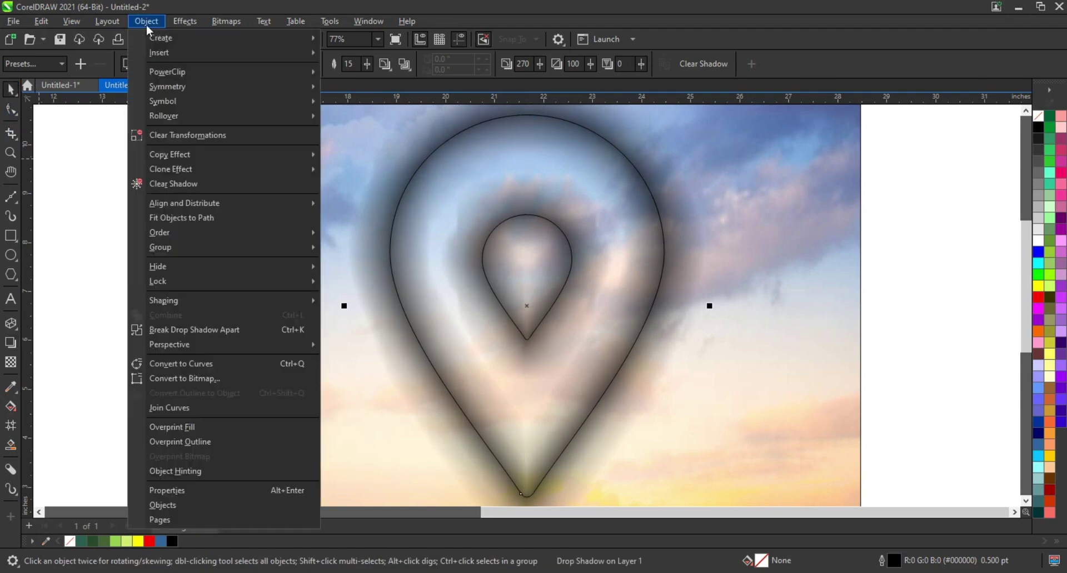
# Break the drop shadow apart and PowerClip the shadow inside the pin
pyautogui.click(181, 335)
pyautogui.click(106, 328)
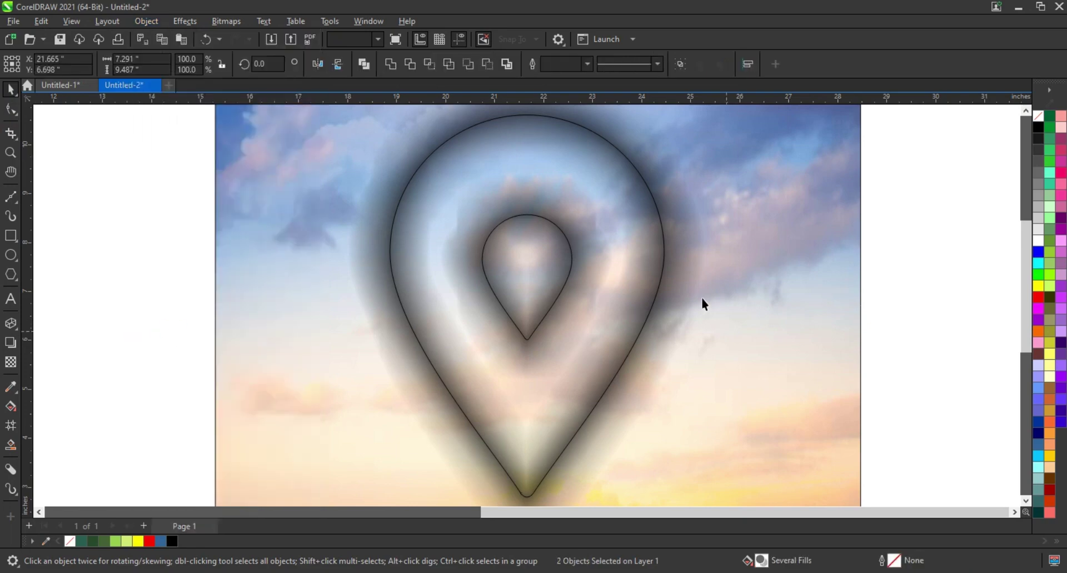
pyautogui.click(694, 287)
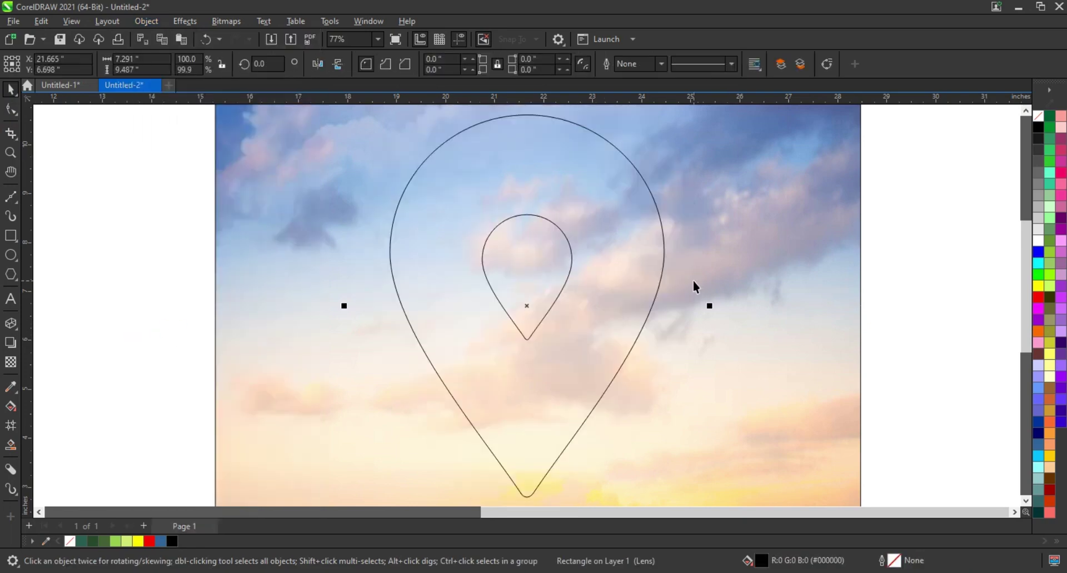
pyautogui.rightClick(693, 280)
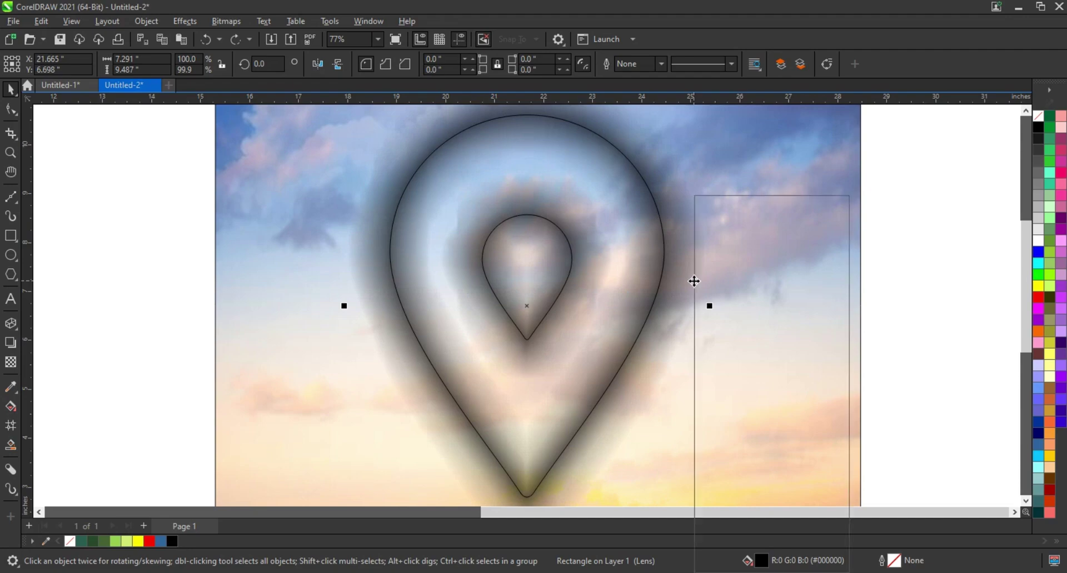
pyautogui.click(732, 341)
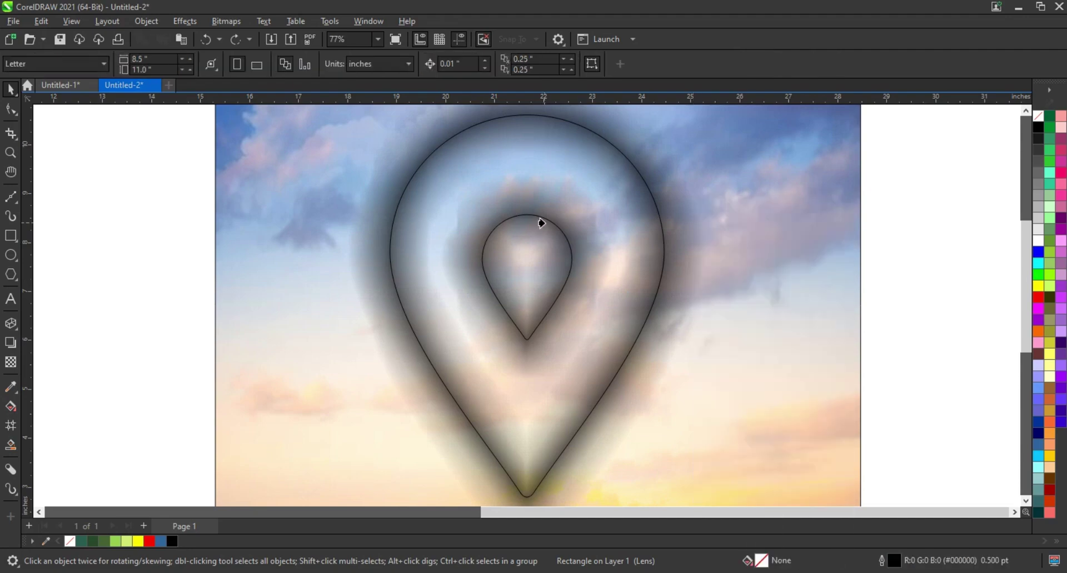
pyautogui.click(544, 221)
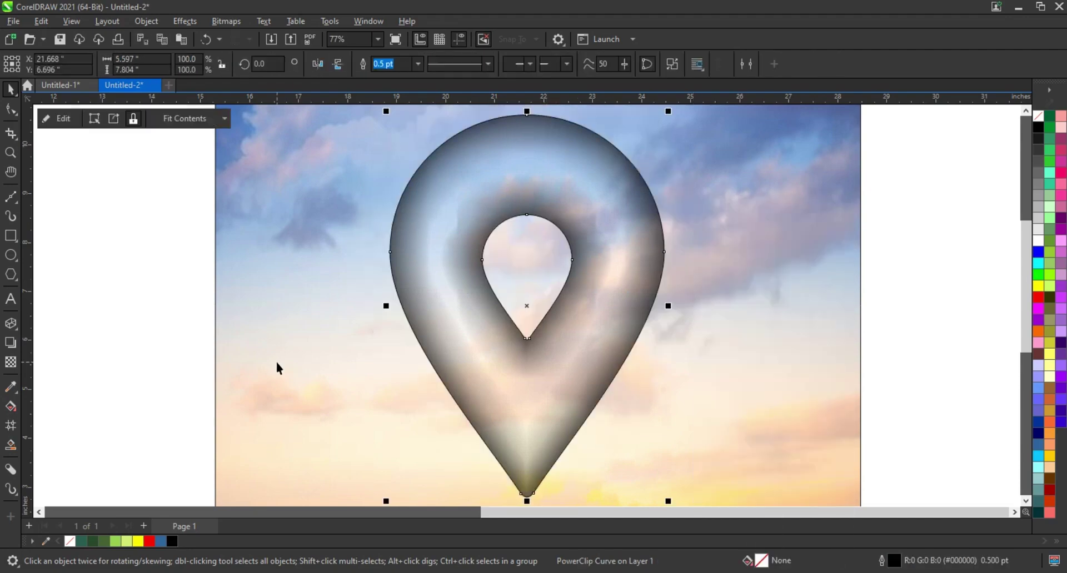
# Fill the pin dark green, remove its outline, and zoom out
pyautogui.click(80, 543)
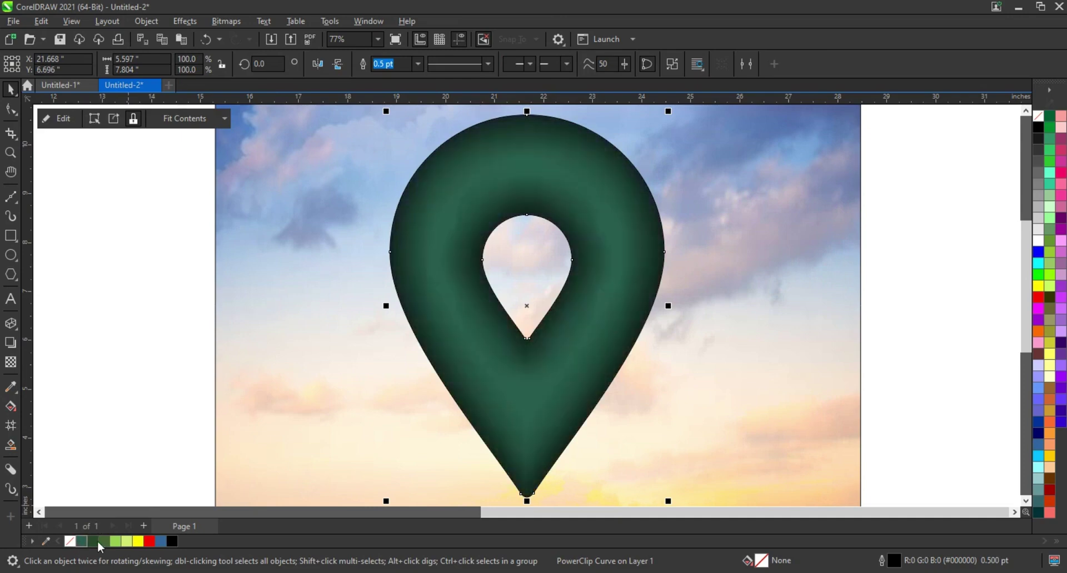
pyautogui.rightClick(1038, 115)
pyautogui.click(976, 124)
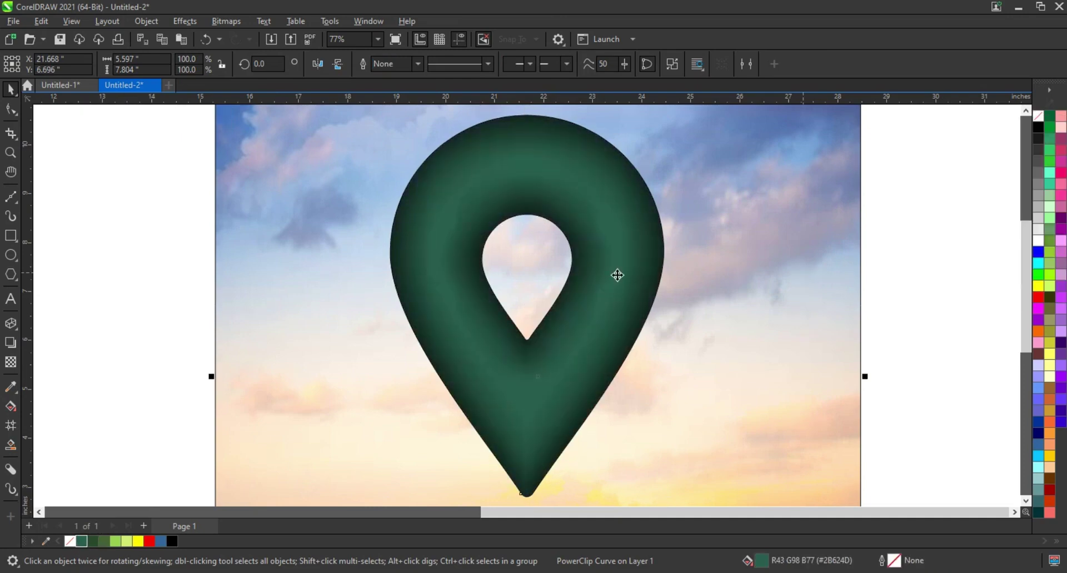
pyautogui.scroll(-2, 467, 276)
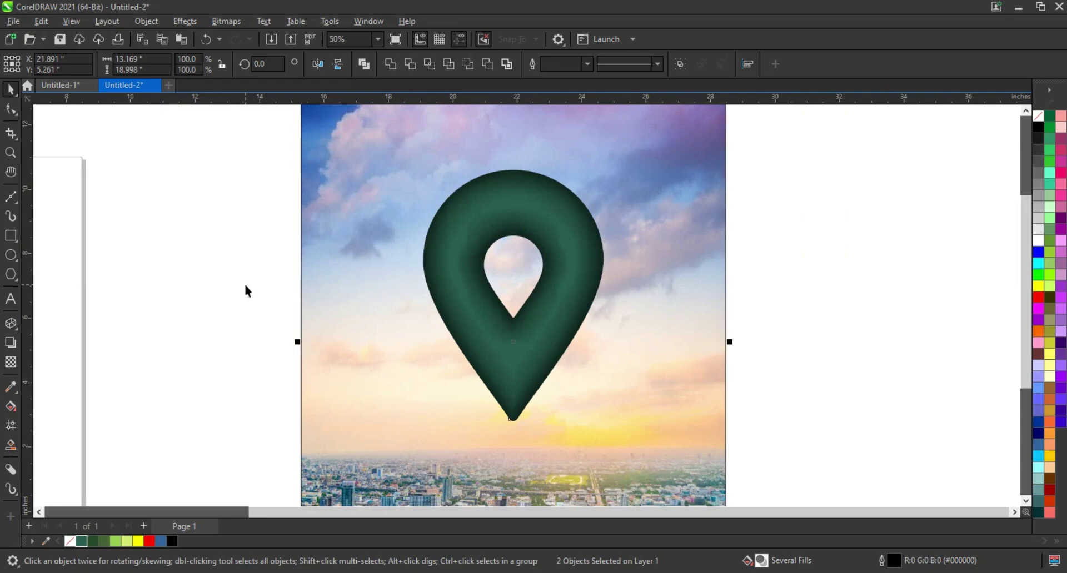
pyautogui.click(288, 286)
pyautogui.scroll(-1, 287, 286)
pyautogui.click(6, 158)
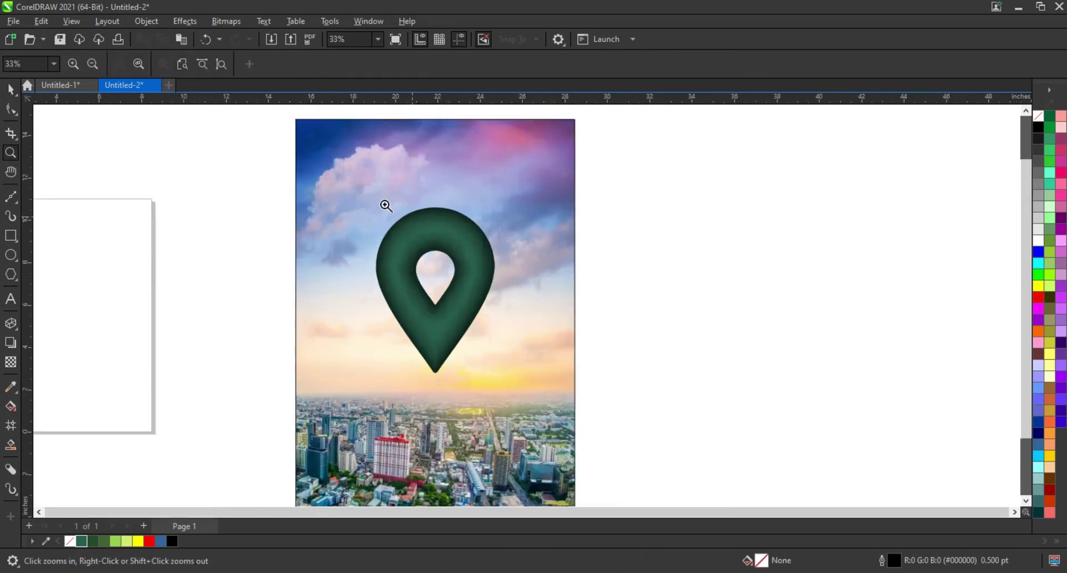
# Place a copy of the green pin to the right and extract its clipped contents
pyautogui.moveTo(599, 400); pyautogui.dragTo(599, 400)
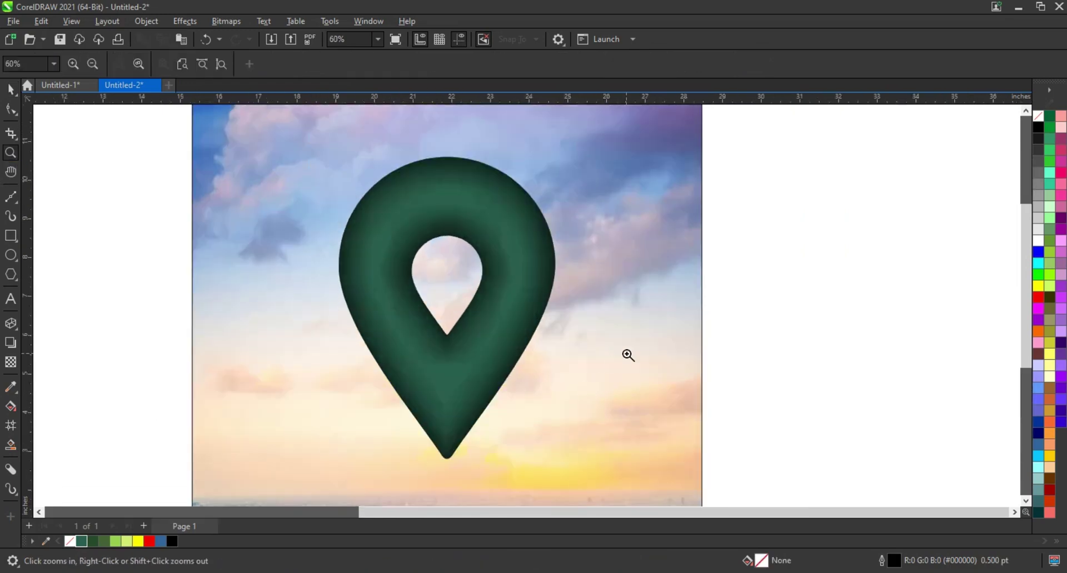
pyautogui.press('space')
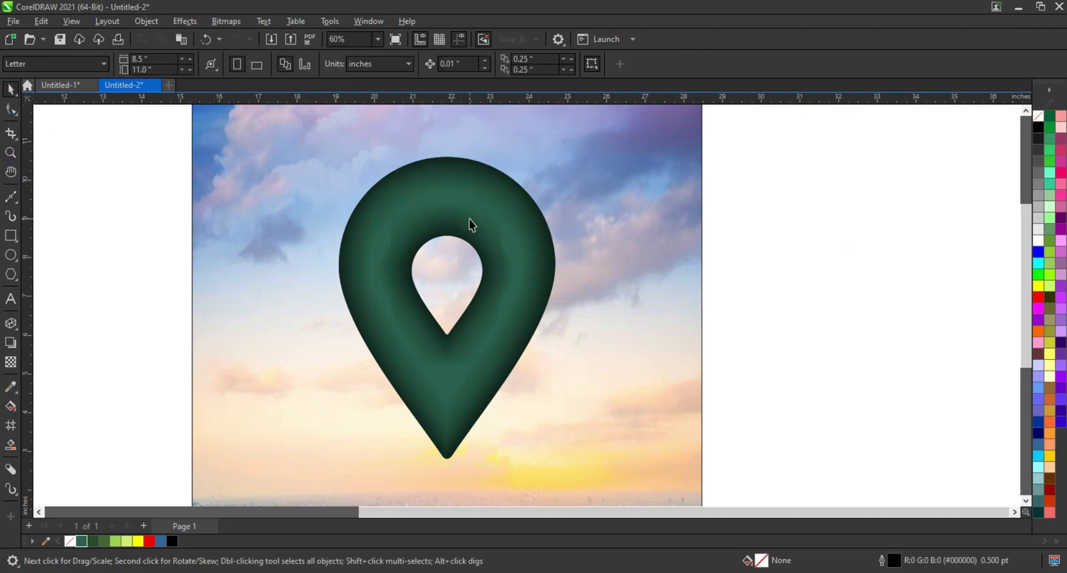
pyautogui.click(469, 225)
pyautogui.moveTo(495, 245); pyautogui.dragTo(749, 244)
pyautogui.rightClick(750, 238)
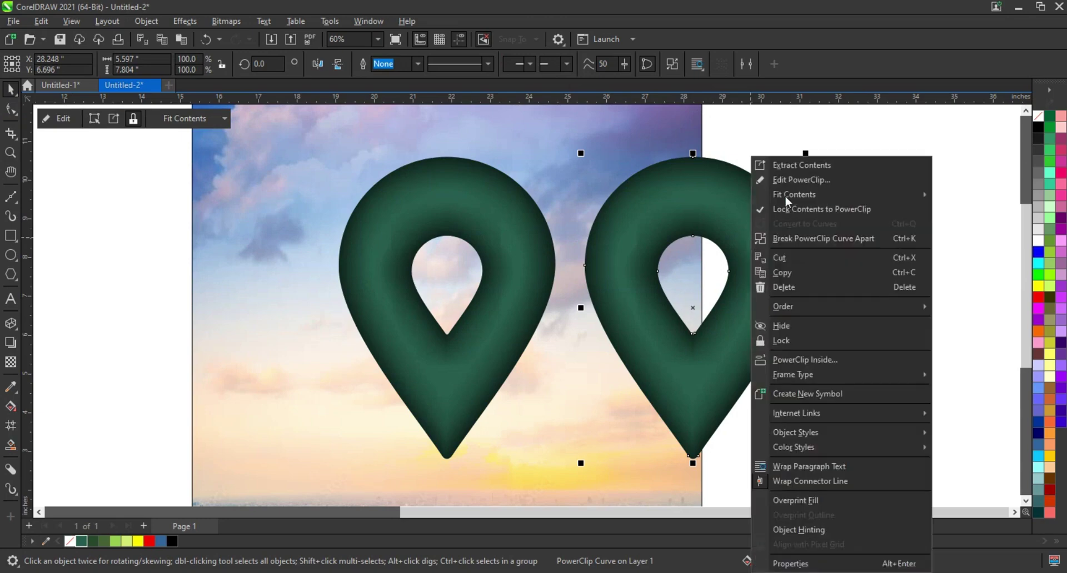
pyautogui.click(769, 163)
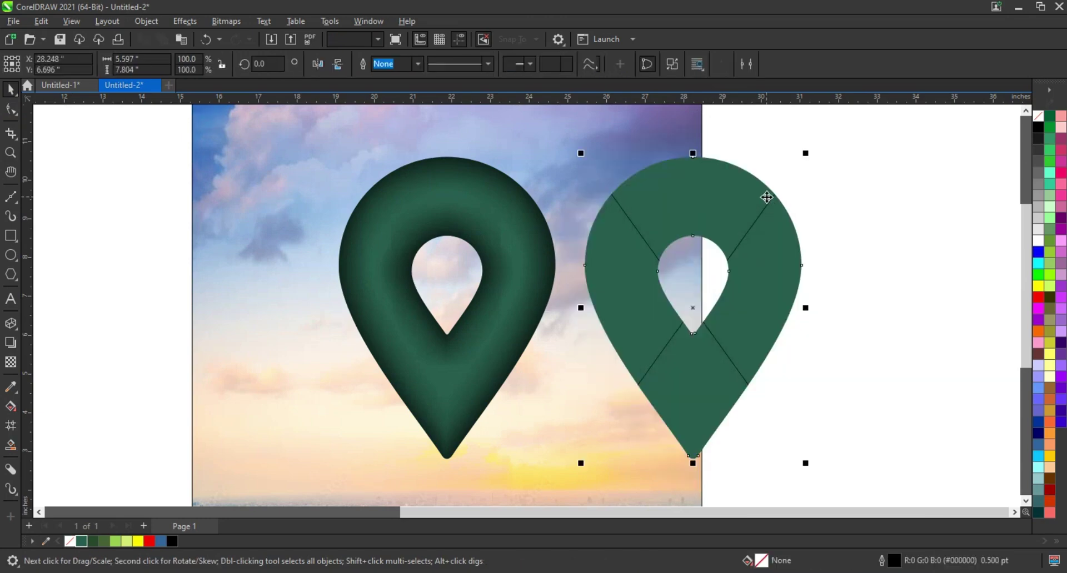
# Set the pin copy's fill to none and remove its PowerClip frame
pyautogui.click(1037, 127)
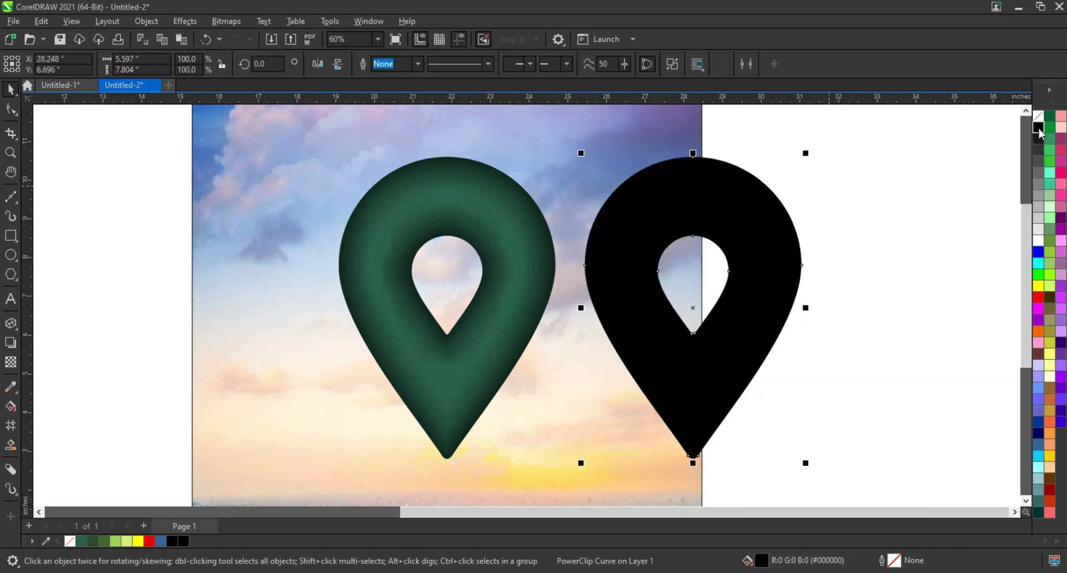
pyautogui.rightClick(1038, 127)
pyautogui.click(969, 138)
pyautogui.click(1038, 116)
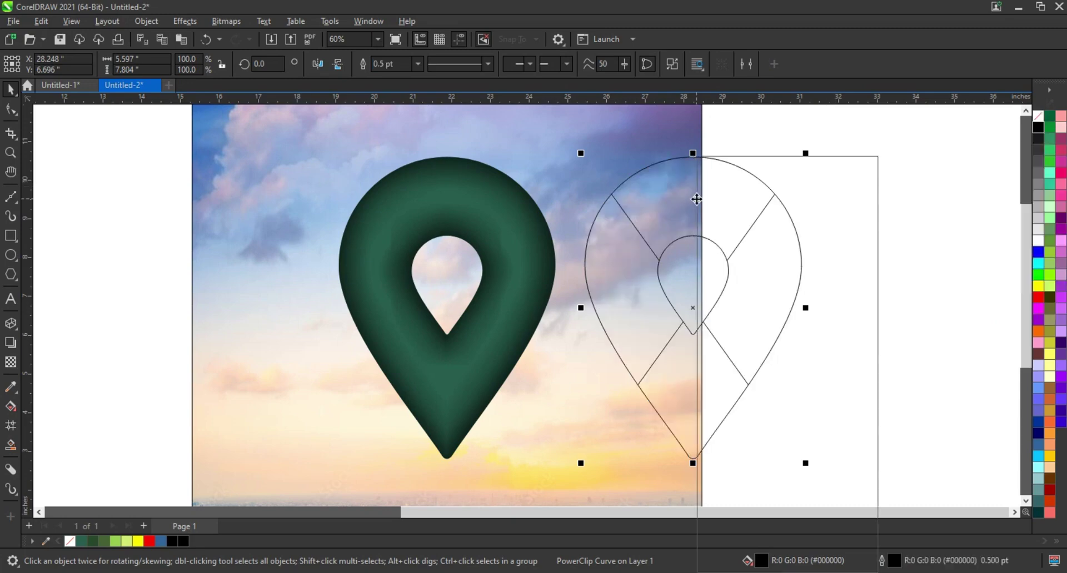
pyautogui.rightClick(697, 198)
pyautogui.moveTo(738, 374)
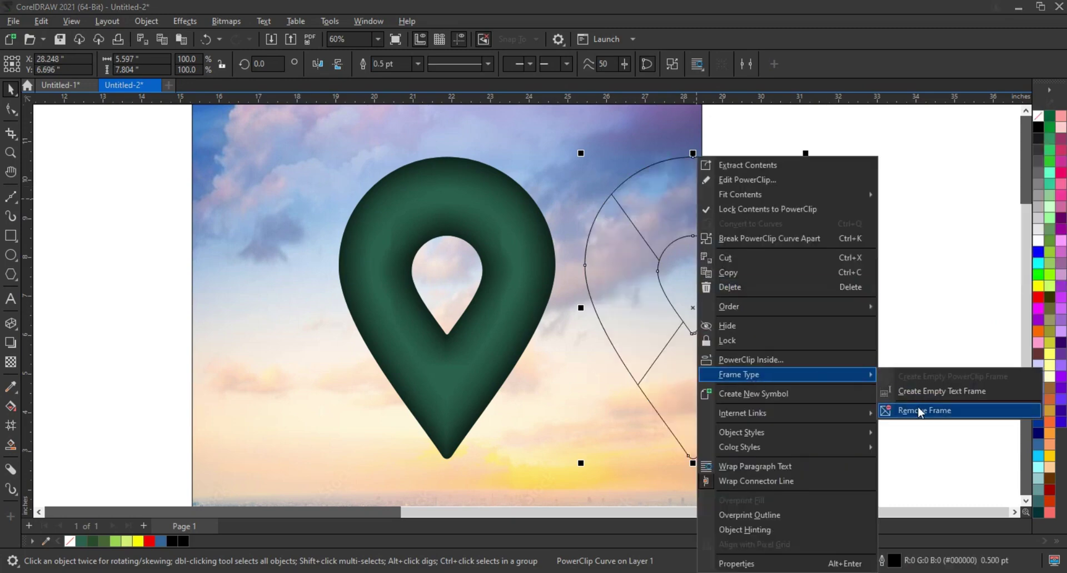
pyautogui.click(917, 411)
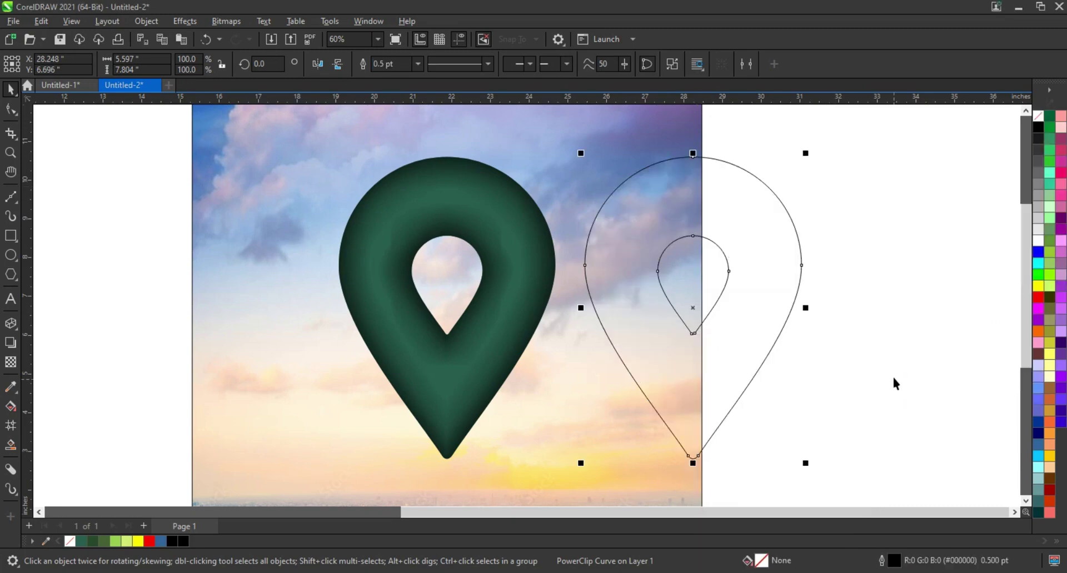
pyautogui.click(21, 334)
# Add an inward contour to the pin outline copy with two evenly spaced steps
pyautogui.click(55, 338)
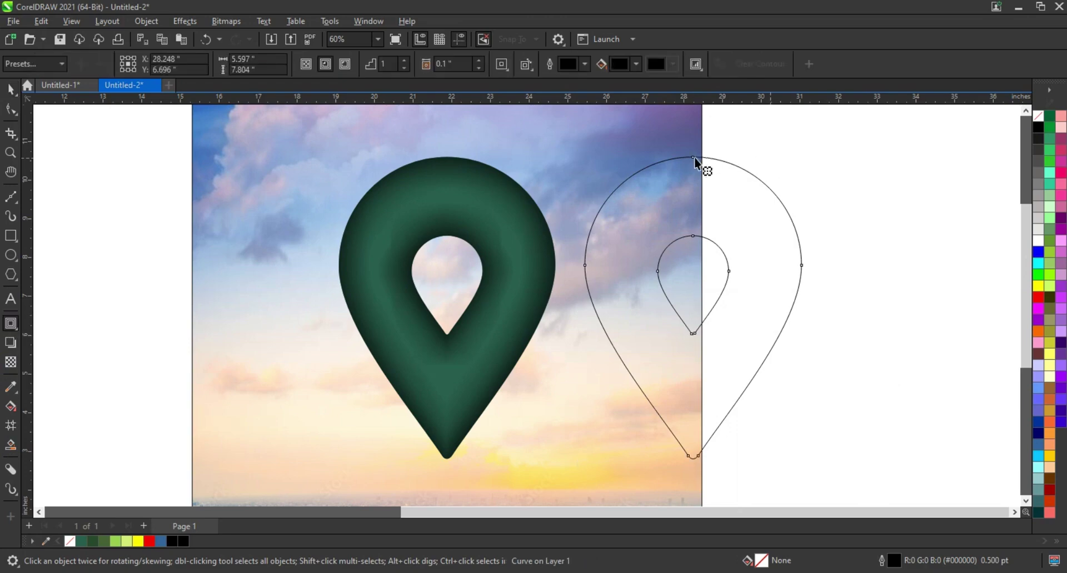
pyautogui.moveTo(694, 158); pyautogui.dragTo(694, 181)
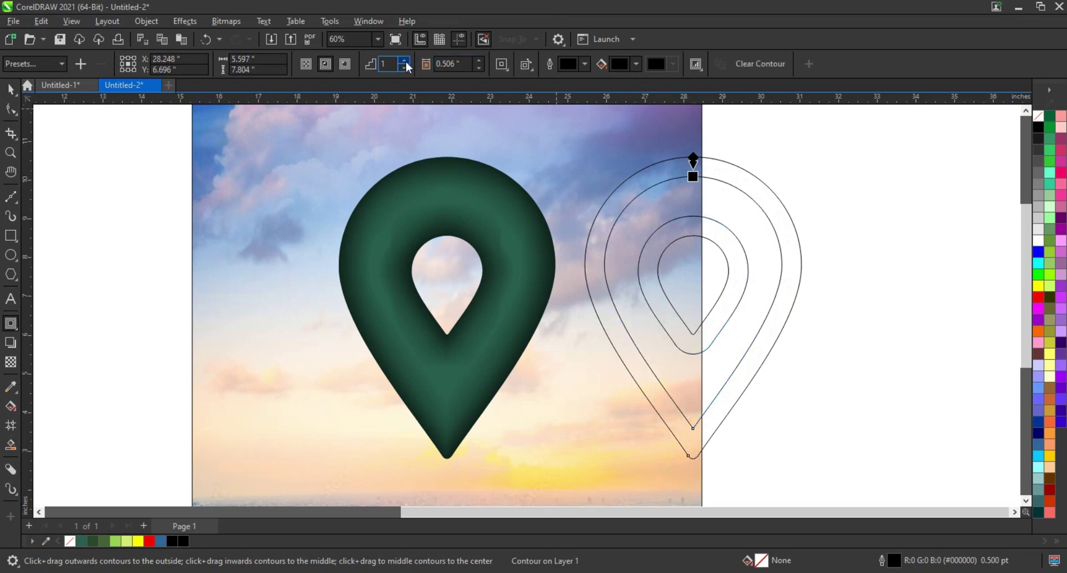
pyautogui.write('3')
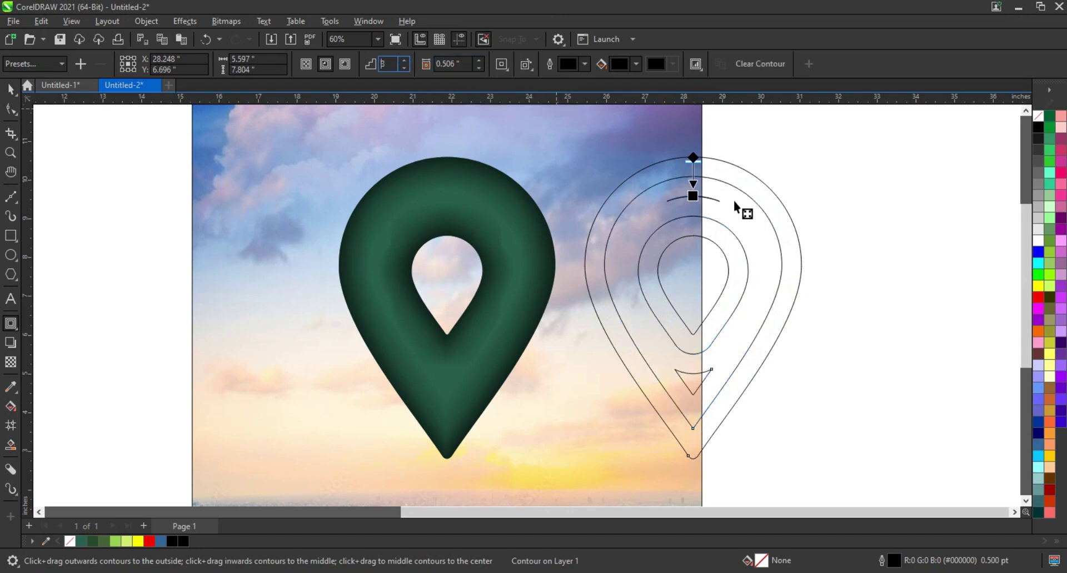
pyautogui.moveTo(693, 196); pyautogui.dragTo(700, 191)
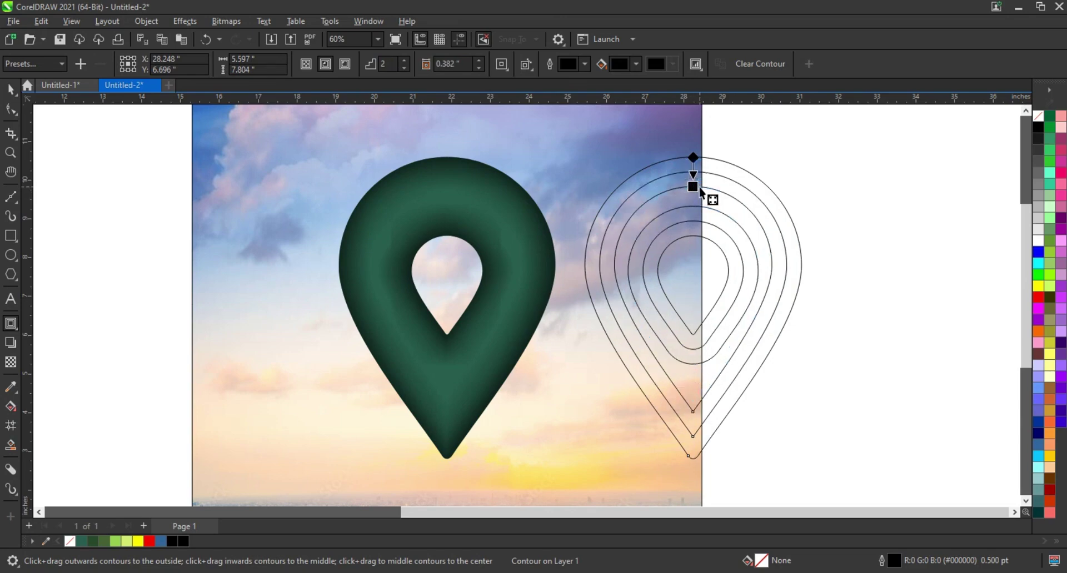
# Break the contour apart into separate curves and delete the unwanted rings
pyautogui.click(10, 96)
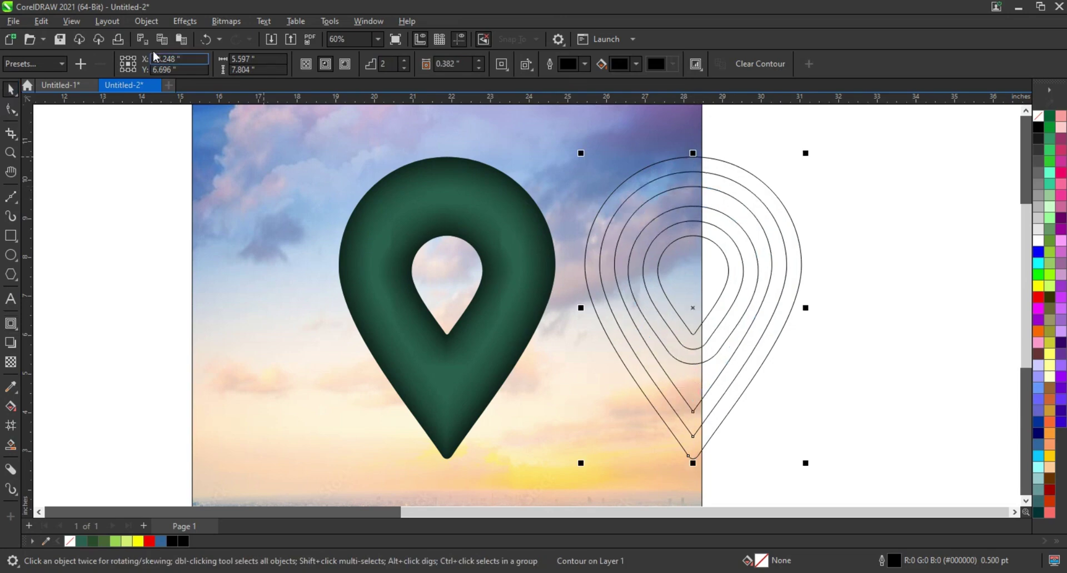
pyautogui.click(146, 21)
pyautogui.click(187, 330)
pyautogui.click(723, 181)
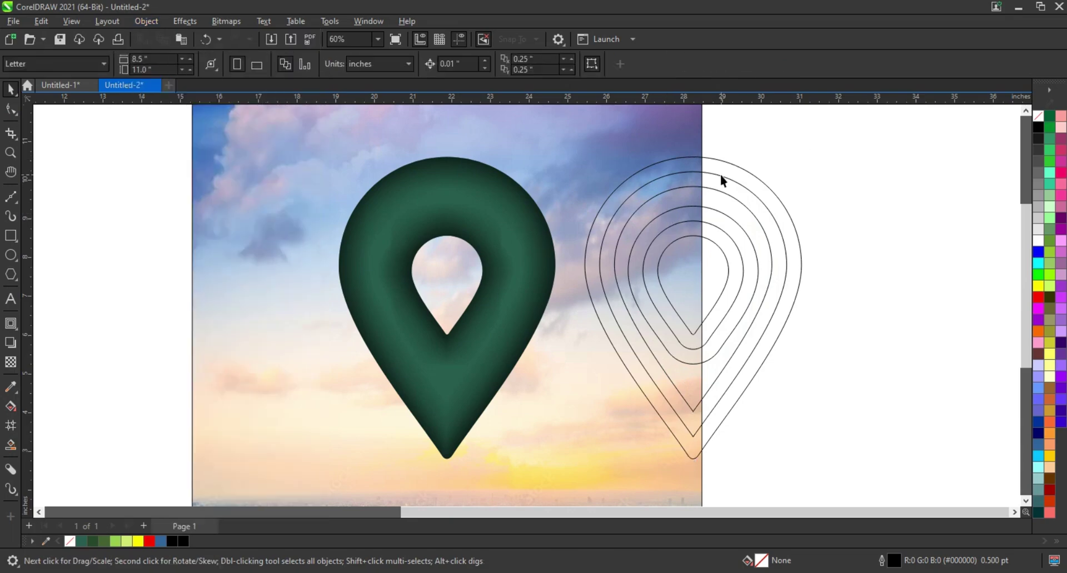
pyautogui.click(730, 164)
pyautogui.press('Delete')
# Ungroup and combine the remaining contour outlines, then break them into separate shapes
pyautogui.click(722, 175)
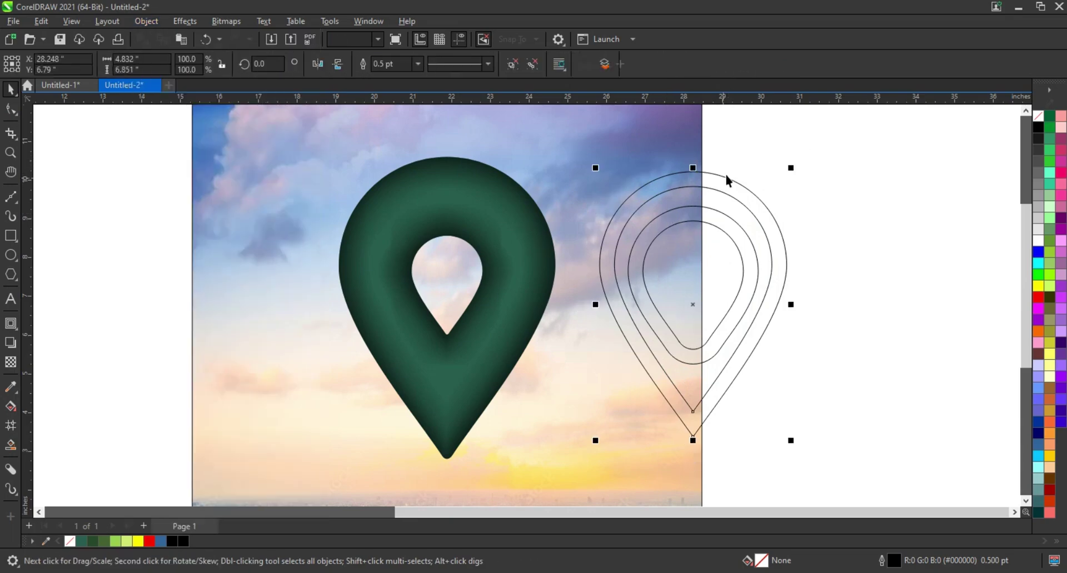
pyautogui.hotkey('ctrl', 'u')
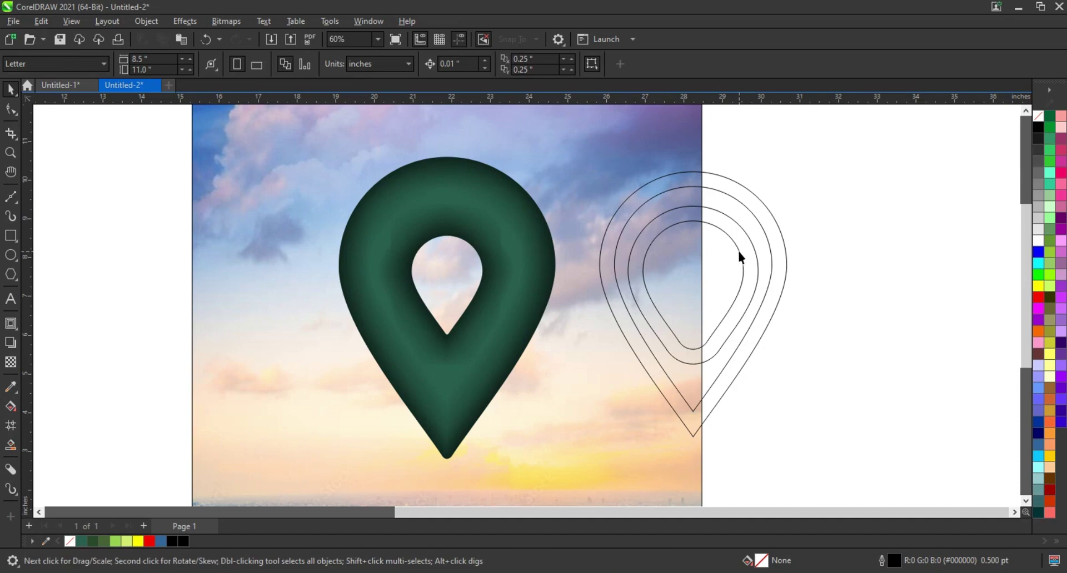
pyautogui.hotkey('ctrl', 'l')
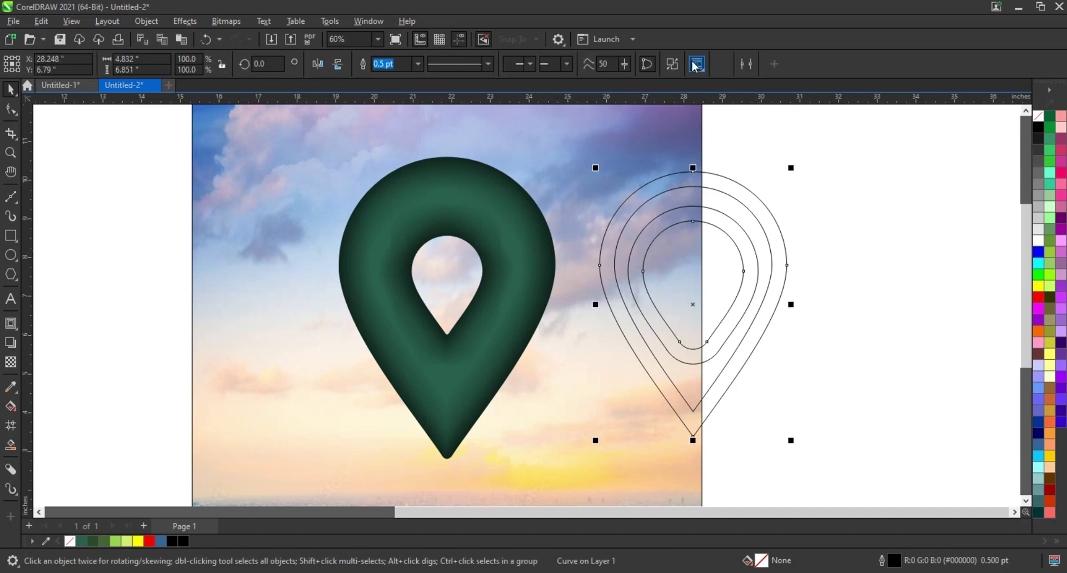
pyautogui.click(674, 65)
# Fill the innermost pin yellow, the next light green, the outer medium green, kept above the photo
pyautogui.click(731, 239)
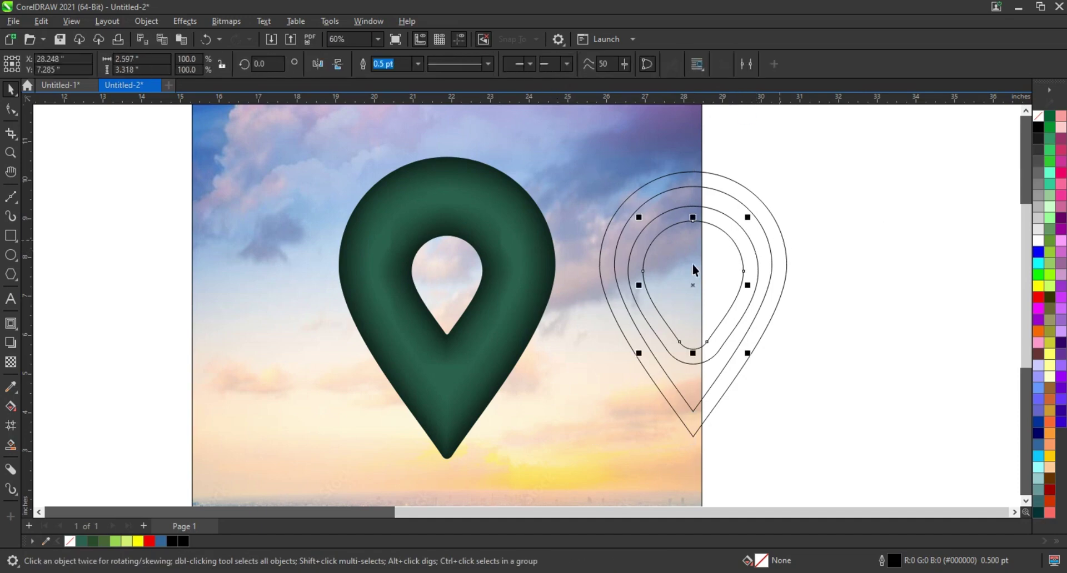
pyautogui.click(141, 541)
pyautogui.click(715, 209)
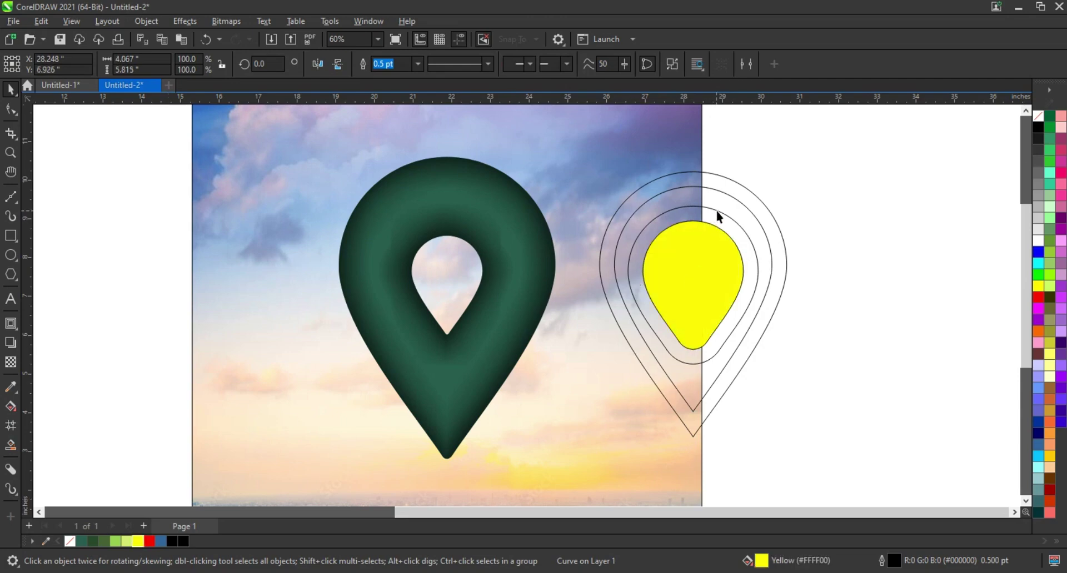
pyautogui.click(126, 542)
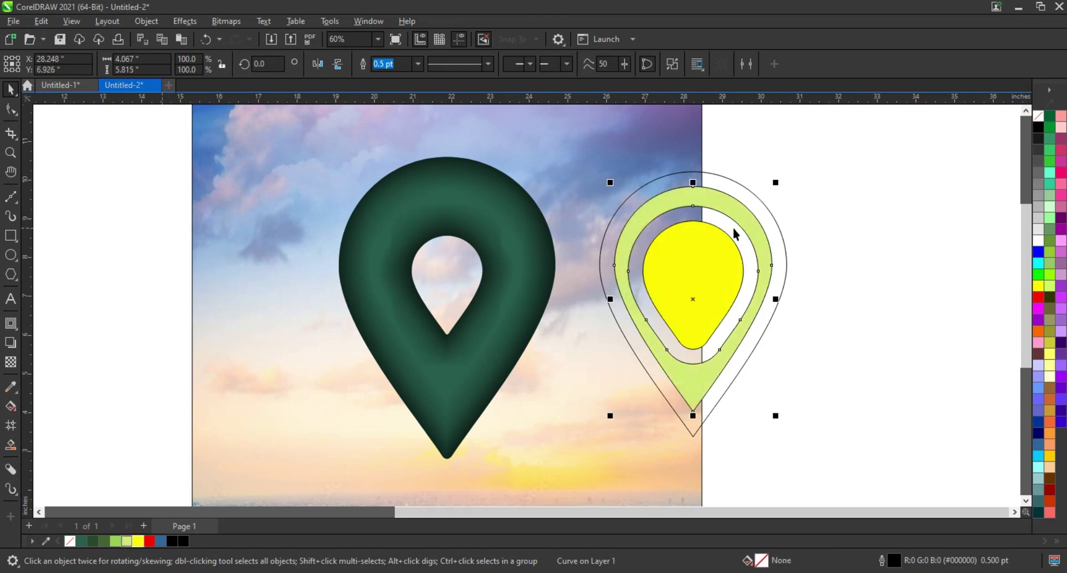
pyautogui.click(756, 198)
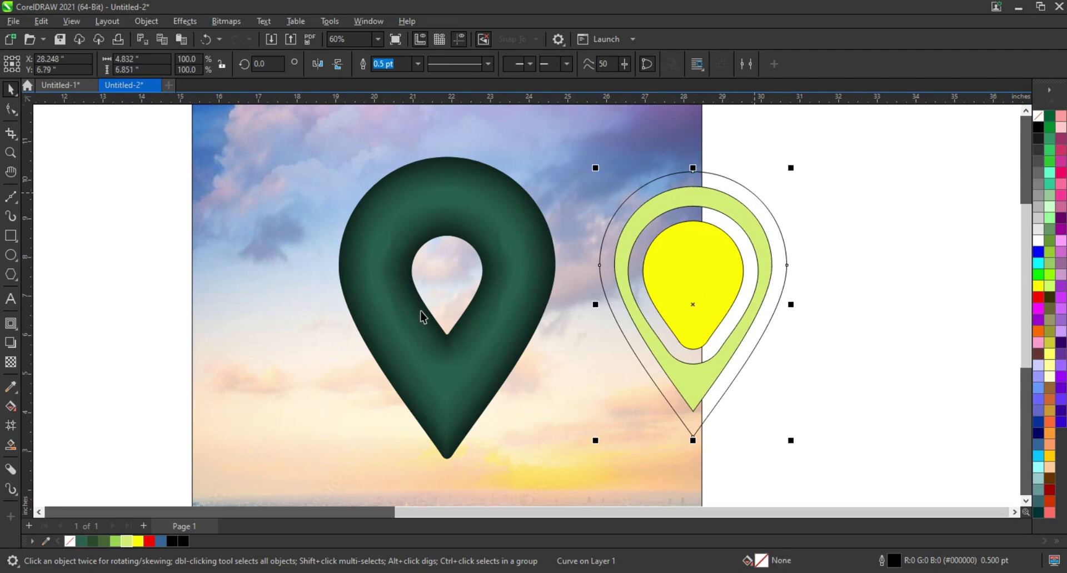
pyautogui.click(123, 542)
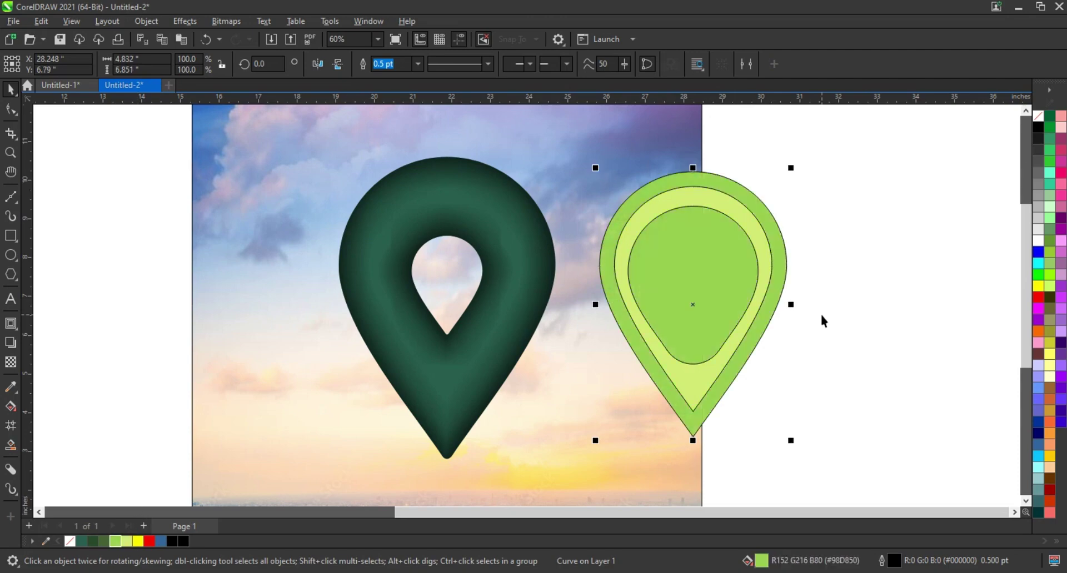
pyautogui.hotkey('shift', 'pagedown')
pyautogui.hotkey('ctrl', 'pageup')
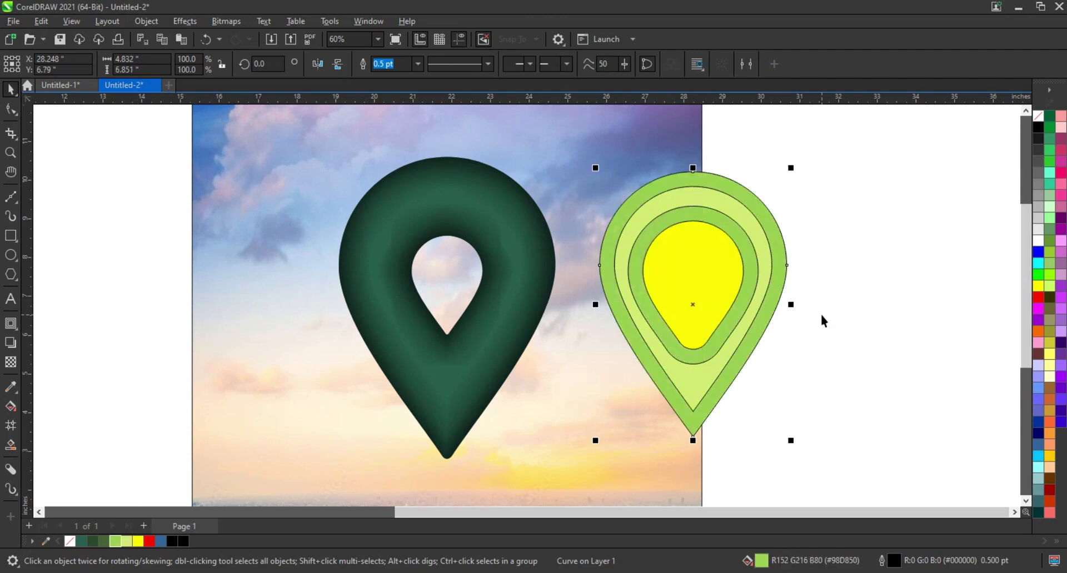
# Fill the outer pin rim dark green and remove outlines from all the coloured pin shapes
pyautogui.click(823, 321)
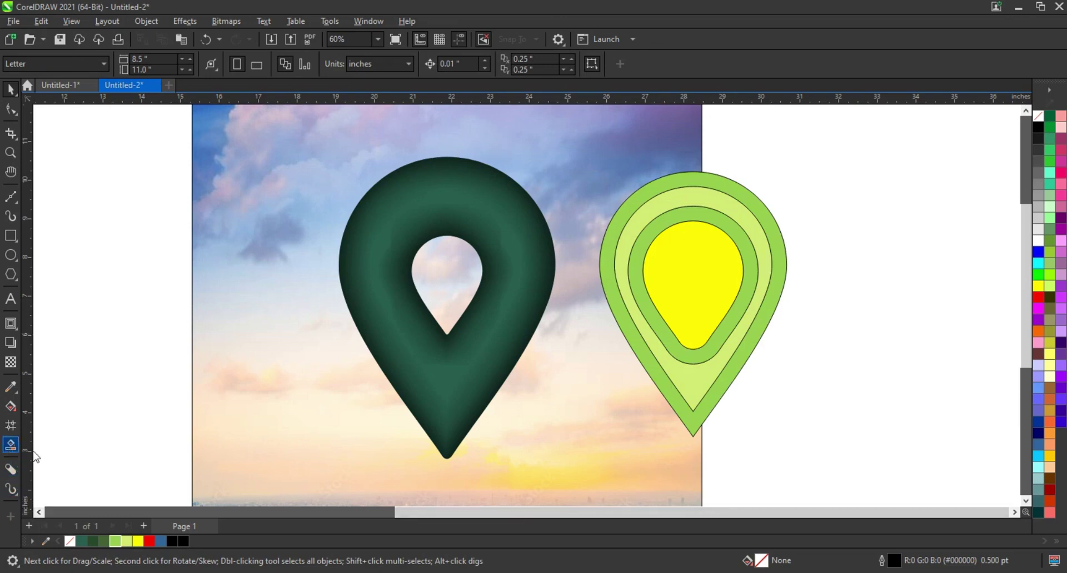
pyautogui.click(705, 360)
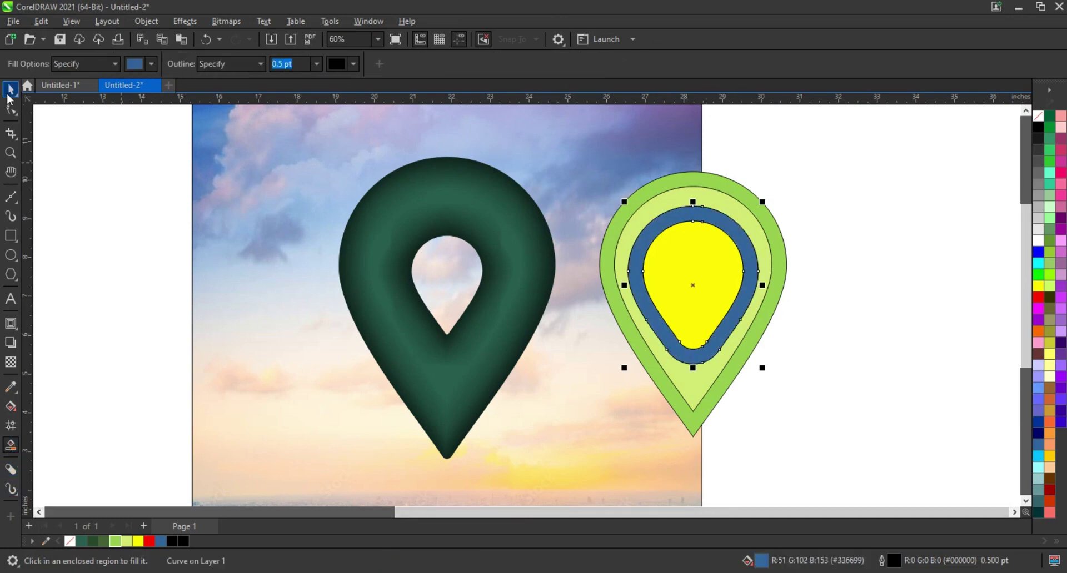
pyautogui.press('space')
pyautogui.hotkey('ctrl', 'z')
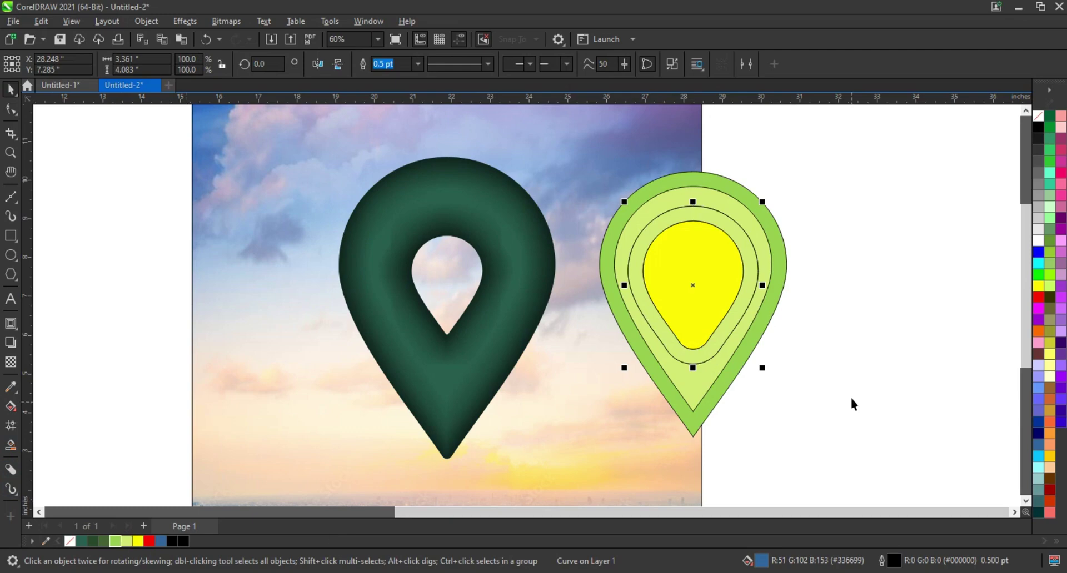
pyautogui.click(854, 405)
pyautogui.click(705, 395)
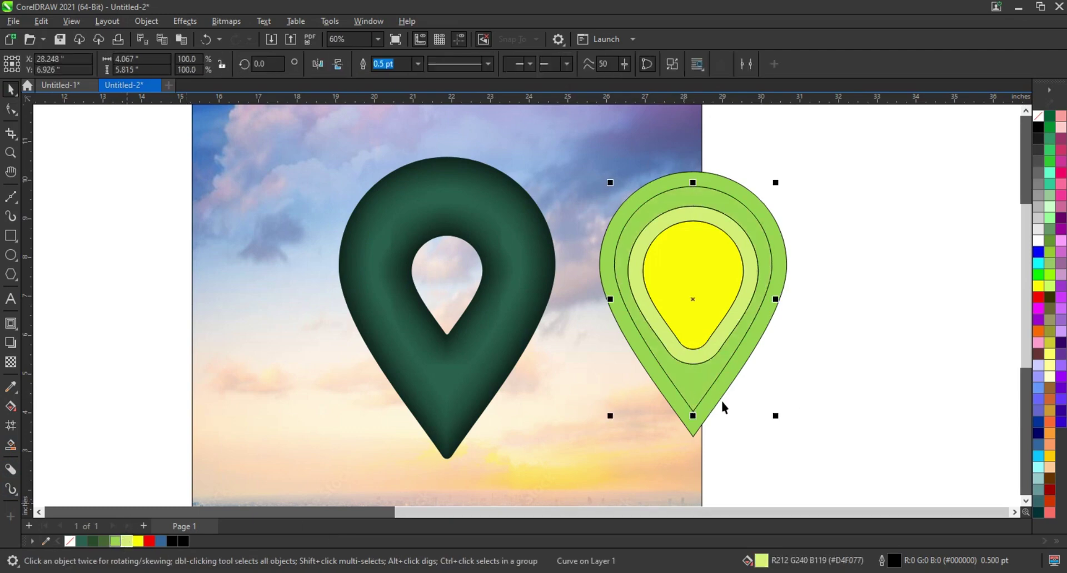
pyautogui.click(709, 420)
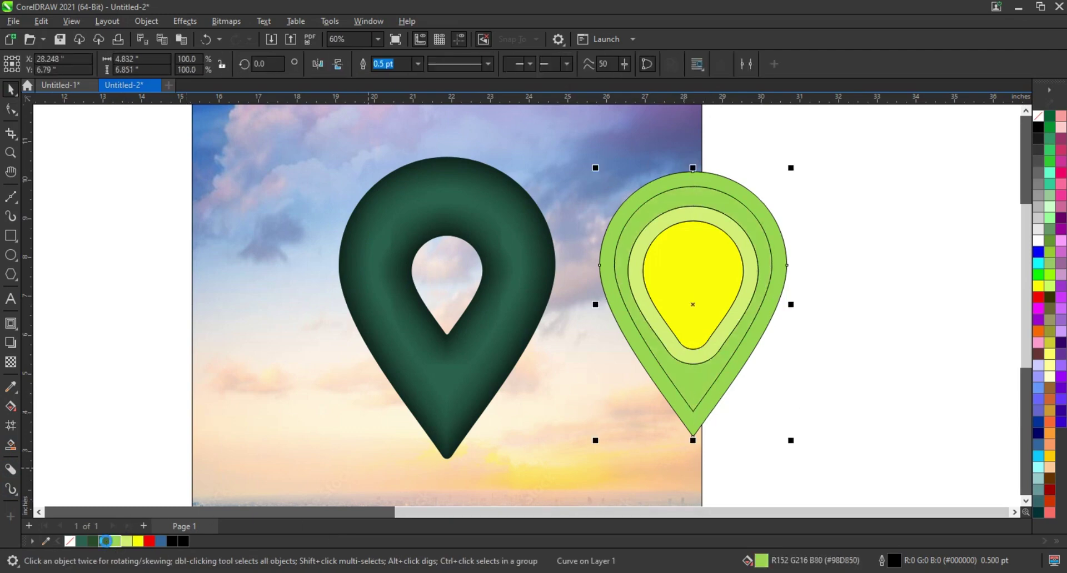
pyautogui.click(106, 541)
pyautogui.moveTo(845, 131); pyautogui.dragTo(591, 442)
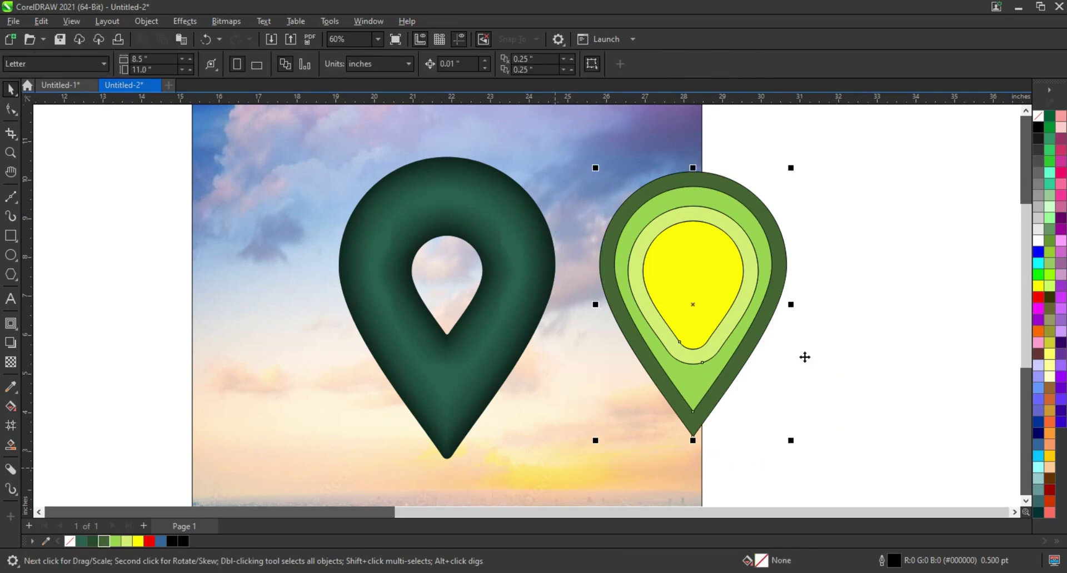
pyautogui.rightClick(1038, 118)
pyautogui.click(988, 127)
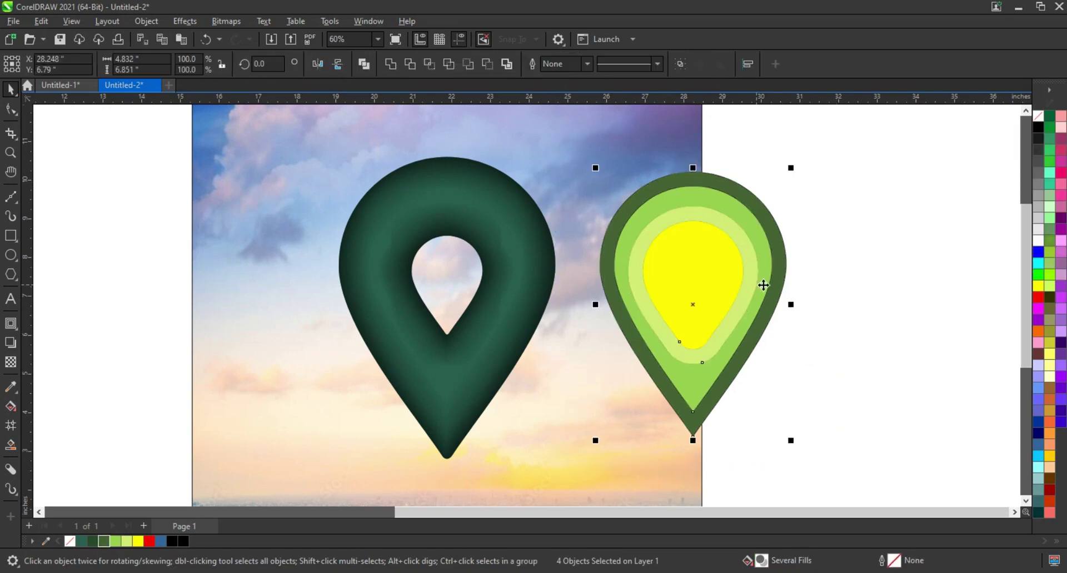
# Move the coloured pin shapes onto the dark pin and convert them to a 300 dpi bitmap
pyautogui.moveTo(763, 285); pyautogui.dragTo(516, 291)
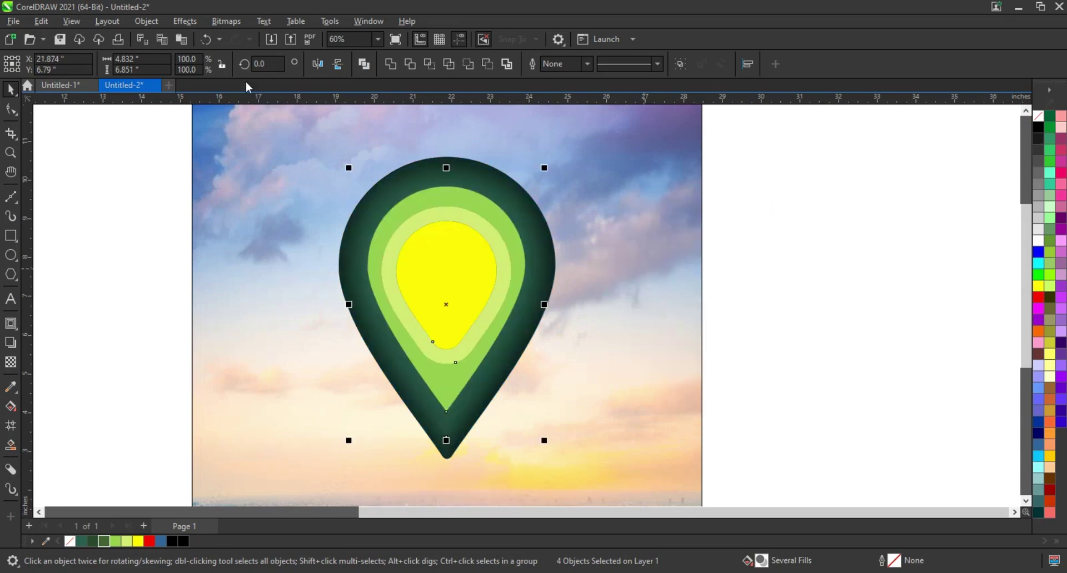
pyautogui.click(225, 22)
pyautogui.click(228, 38)
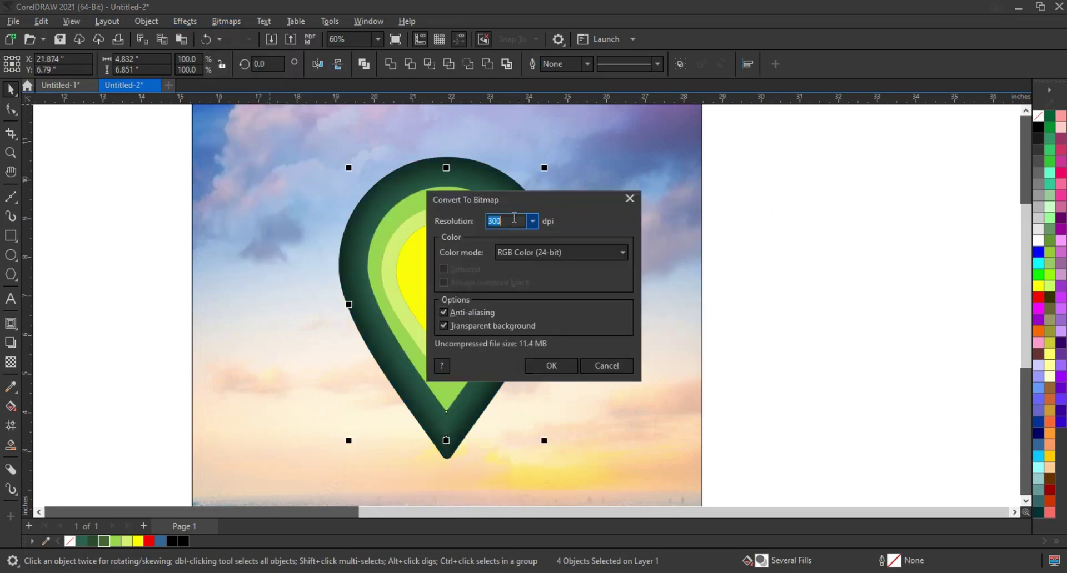
pyautogui.click(545, 366)
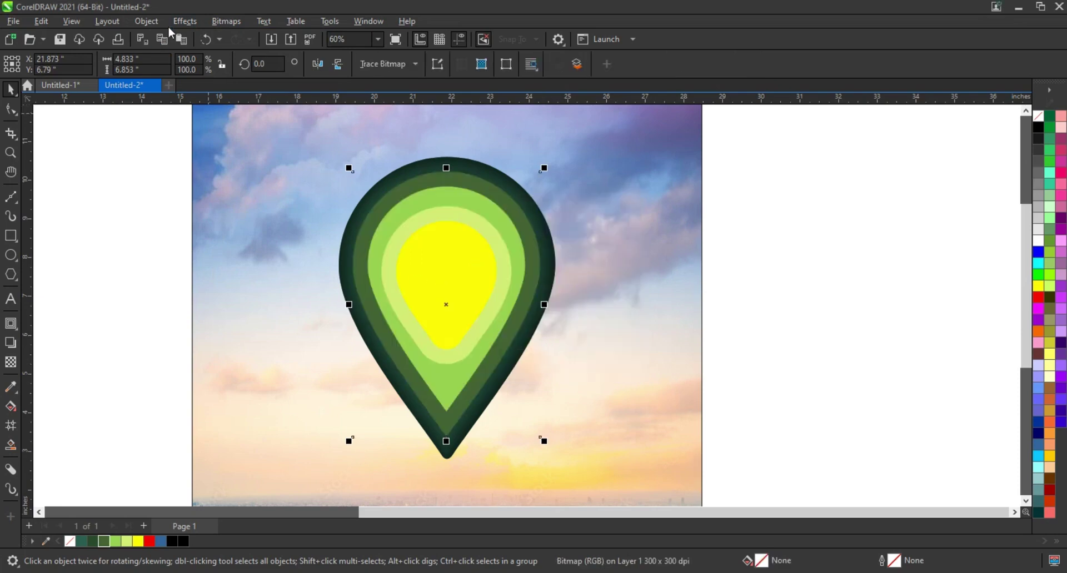
# Blur the pin bitmap 45 pixels, enlarge it to about 108.9%, nudge it down, and send it backward
pyautogui.click(184, 22)
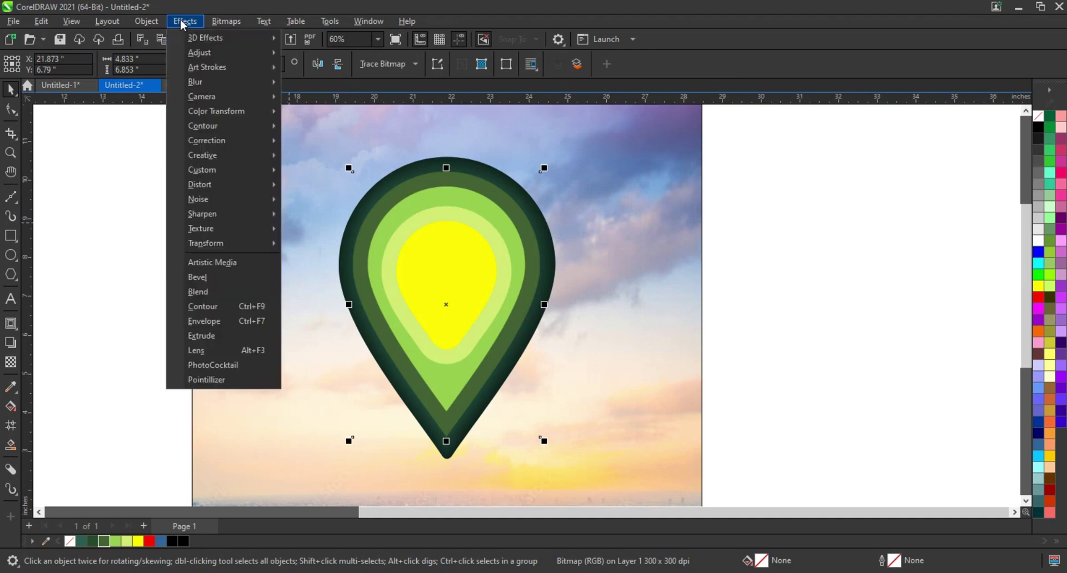
pyautogui.moveTo(221, 82)
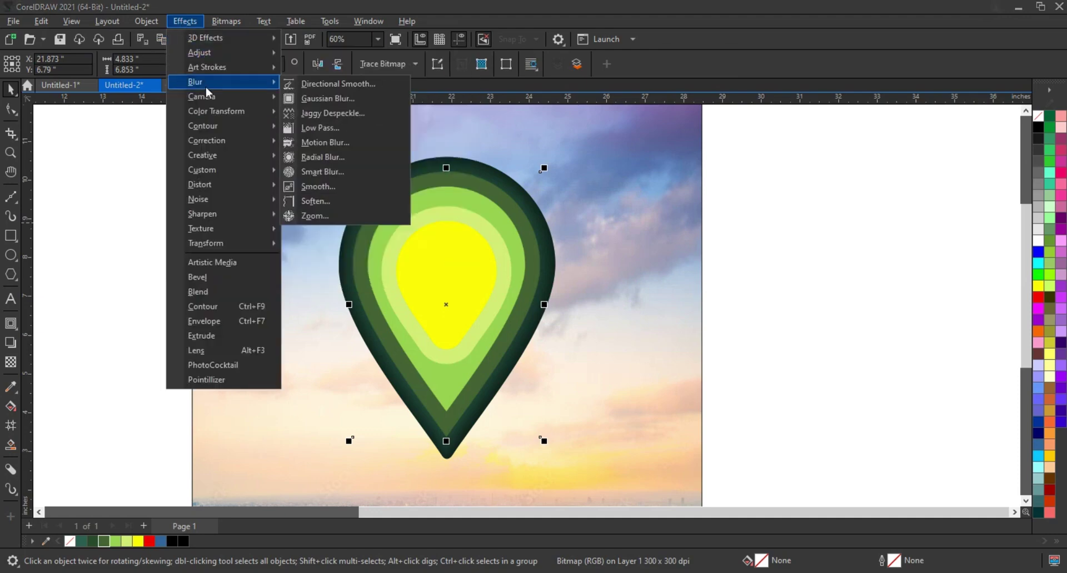
pyautogui.click(318, 99)
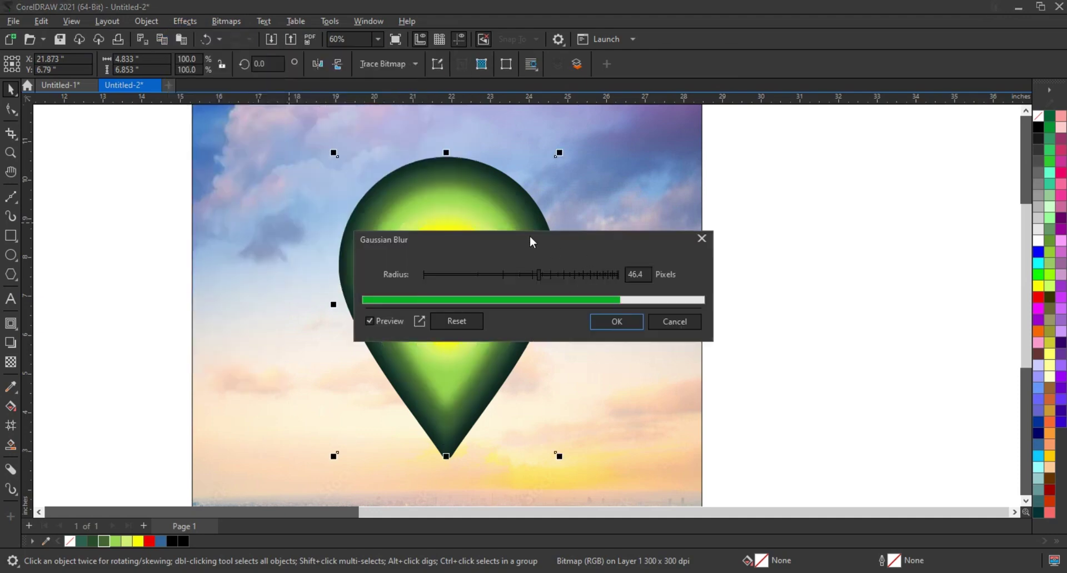
pyautogui.moveTo(535, 238); pyautogui.dragTo(872, 238)
pyautogui.click(875, 272)
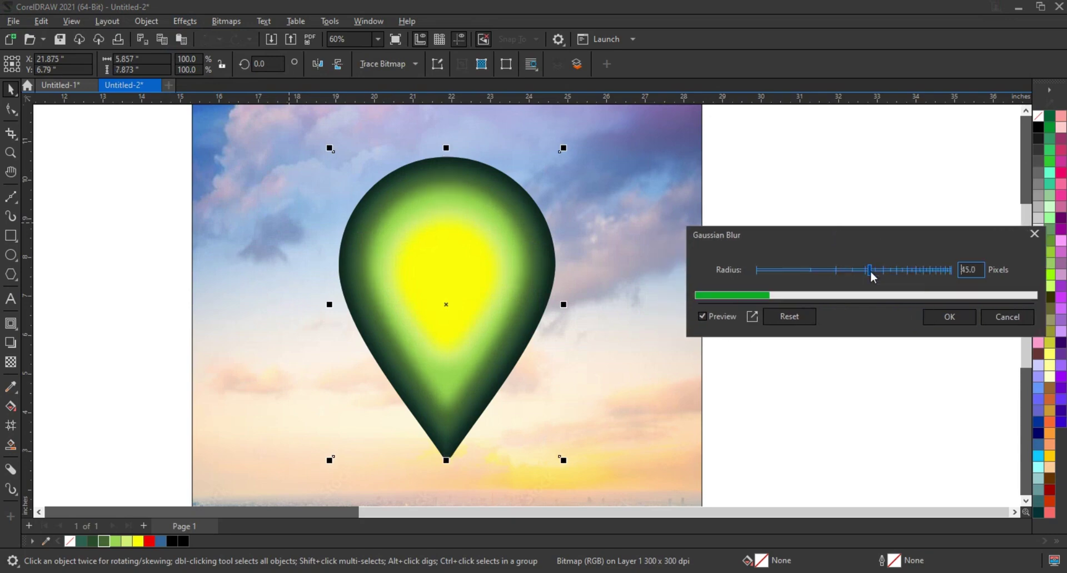
pyautogui.click(946, 319)
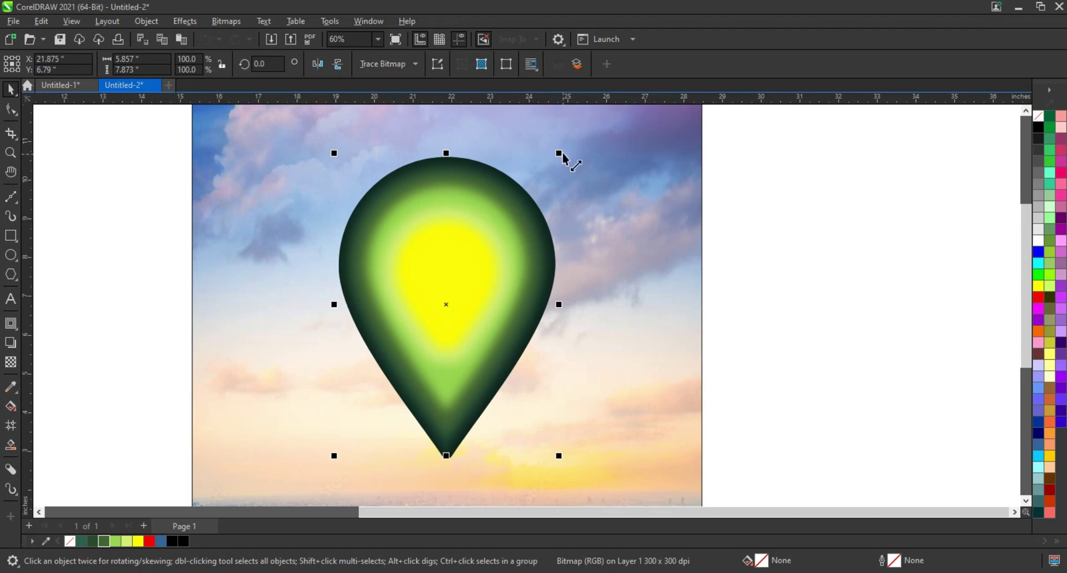
pyautogui.moveTo(560, 152); pyautogui.dragTo(567, 140)
pyautogui.moveTo(528, 225); pyautogui.dragTo(527, 231)
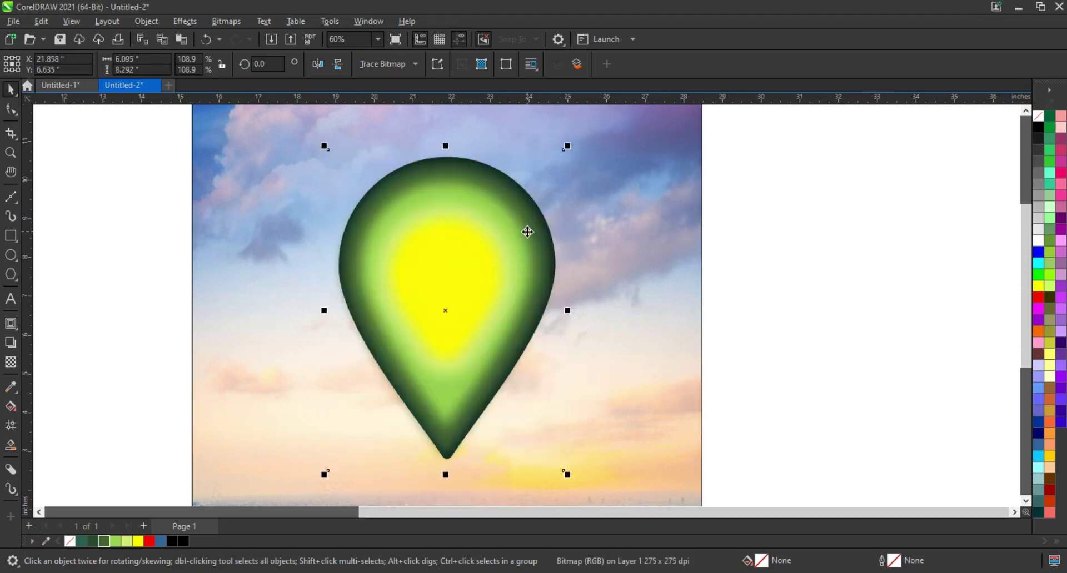
pyautogui.hotkey('ctrl', 'pagedown')
# PowerClip the blurred bitmap inside the green pin and enlarge the clipped image to about 160.7%
pyautogui.click(141, 21)
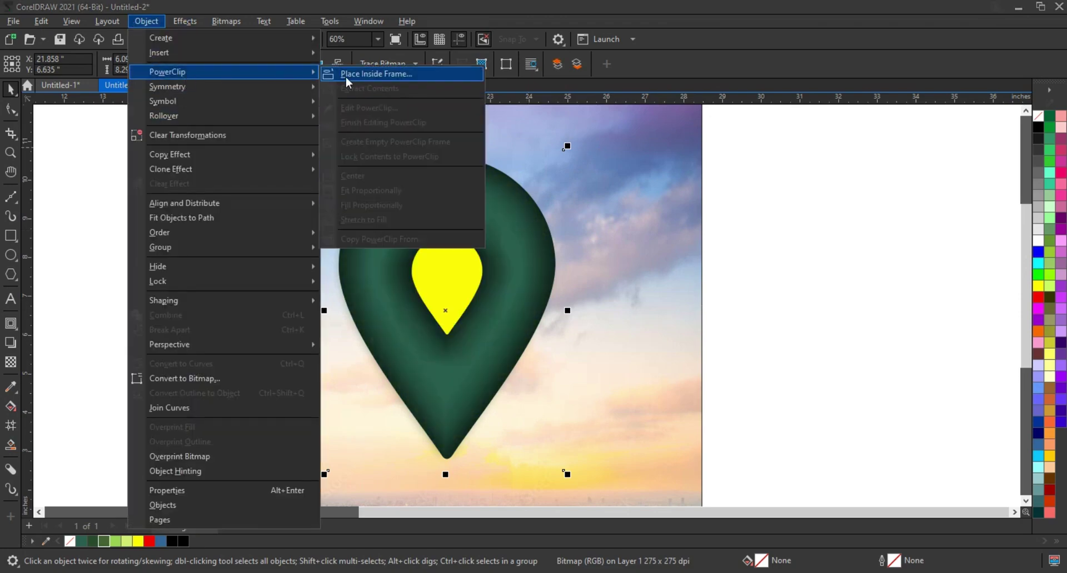
pyautogui.click(346, 76)
pyautogui.click(497, 191)
pyautogui.rightClick(498, 192)
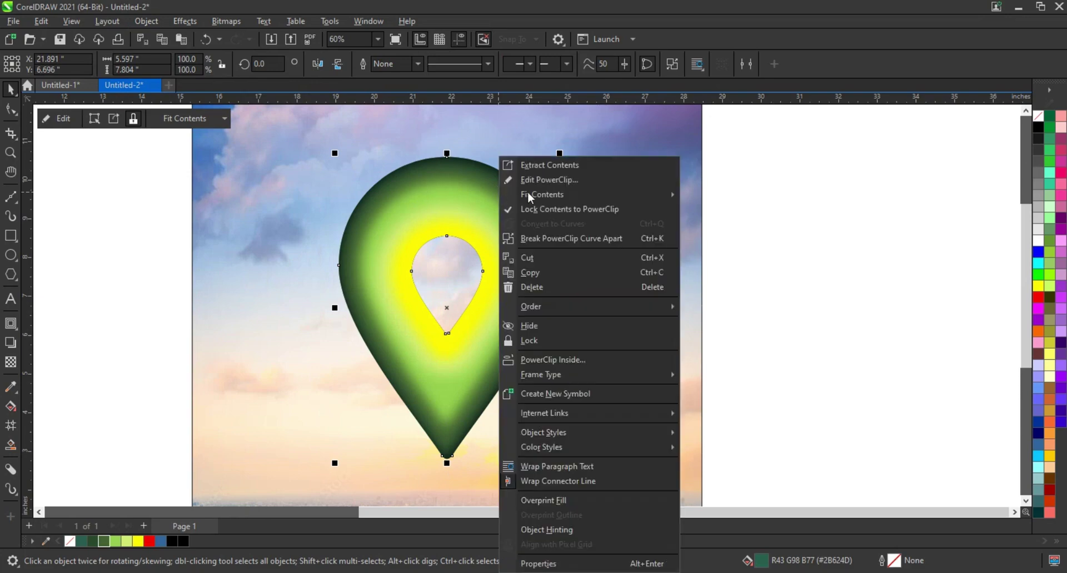
pyautogui.click(540, 179)
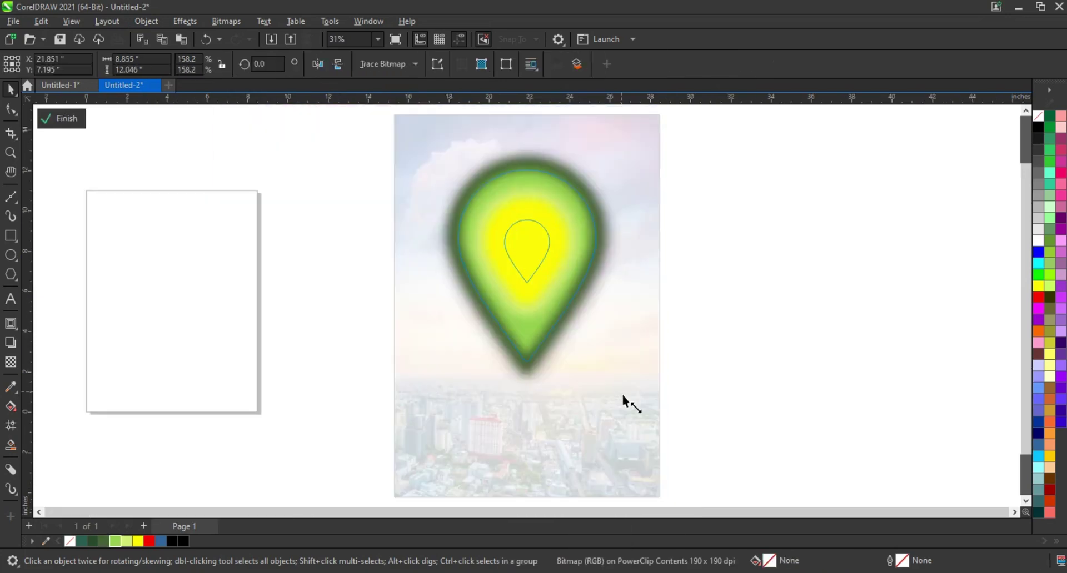
pyautogui.moveTo(620, 393); pyautogui.dragTo(623, 396)
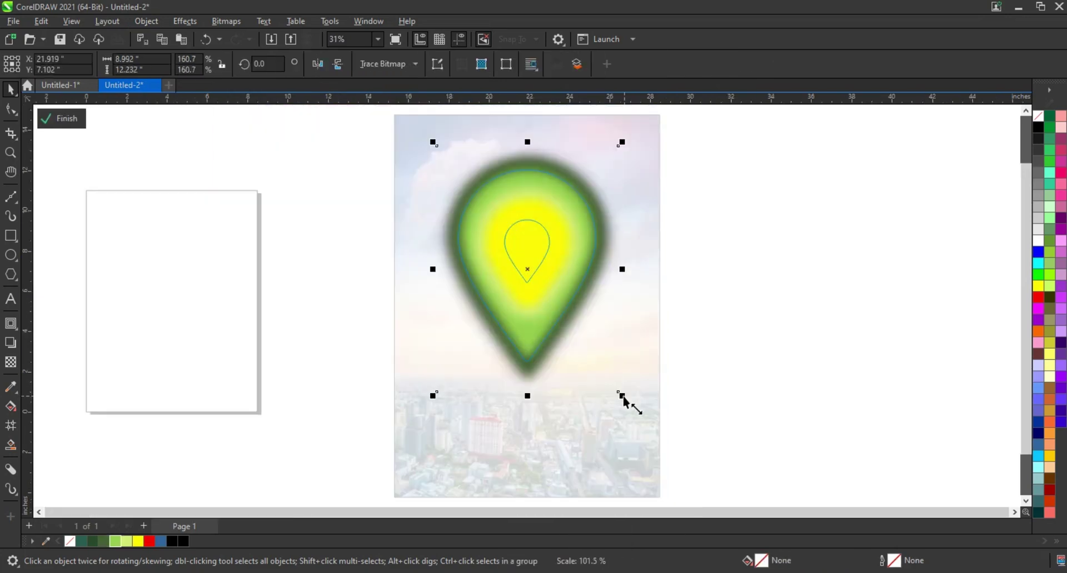
pyautogui.click(67, 119)
pyautogui.click(353, 312)
# Reselect the clipped pin, change its palette colour options, and zoom to fit it
pyautogui.click(558, 323)
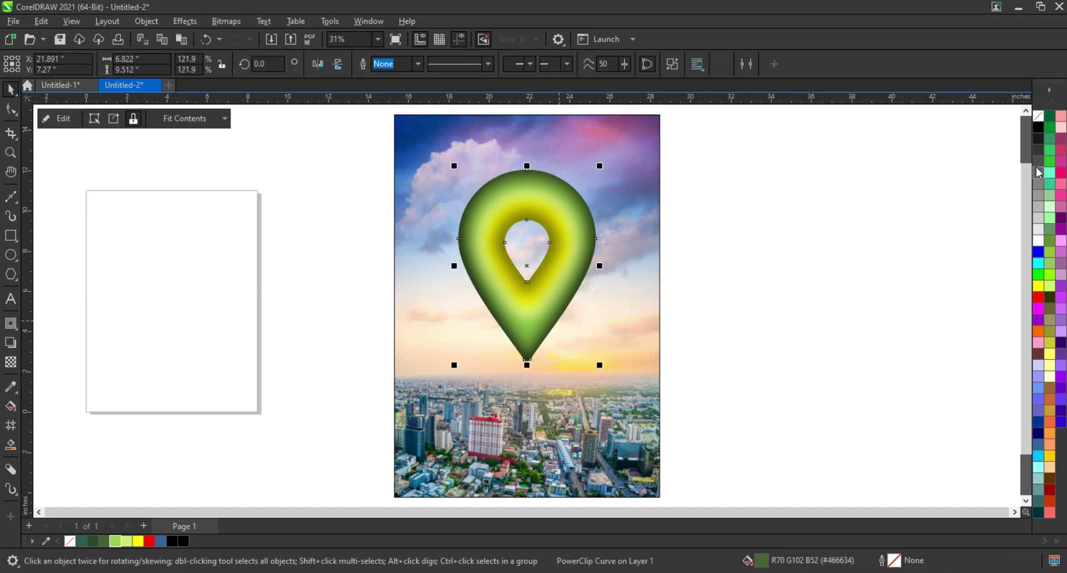
pyautogui.rightClick(1038, 126)
pyautogui.click(1022, 131)
pyautogui.click(592, 383)
pyautogui.click(712, 401)
pyautogui.scroll(-1, 656, 400)
pyautogui.click(553, 333)
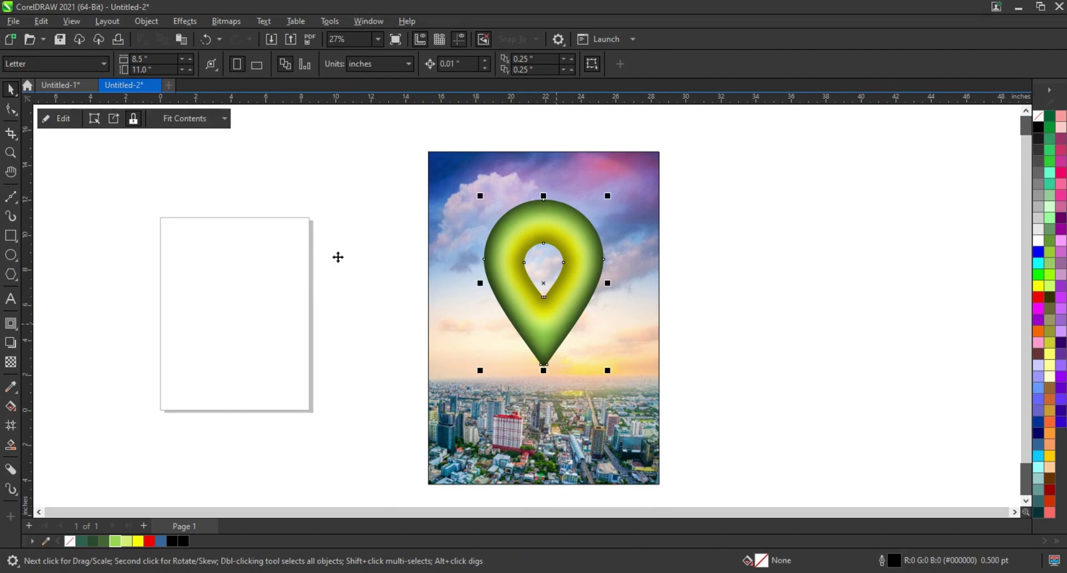
pyautogui.hotkey('shift', 'F2')
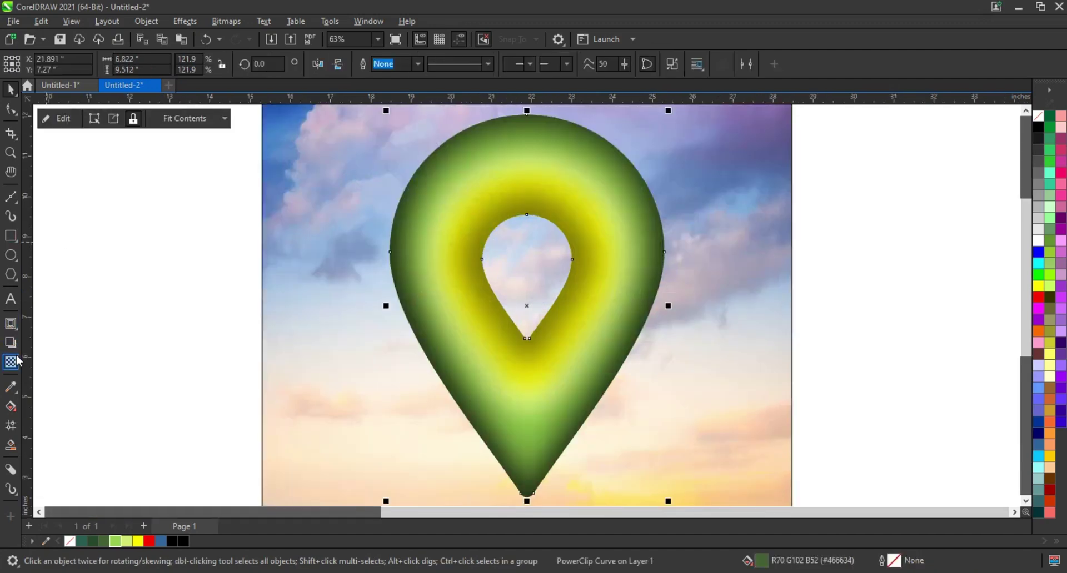
pyautogui.click(15, 326)
# Extrude the glowing pin so its inner hole shows a dark green 3D wall
pyautogui.click(17, 329)
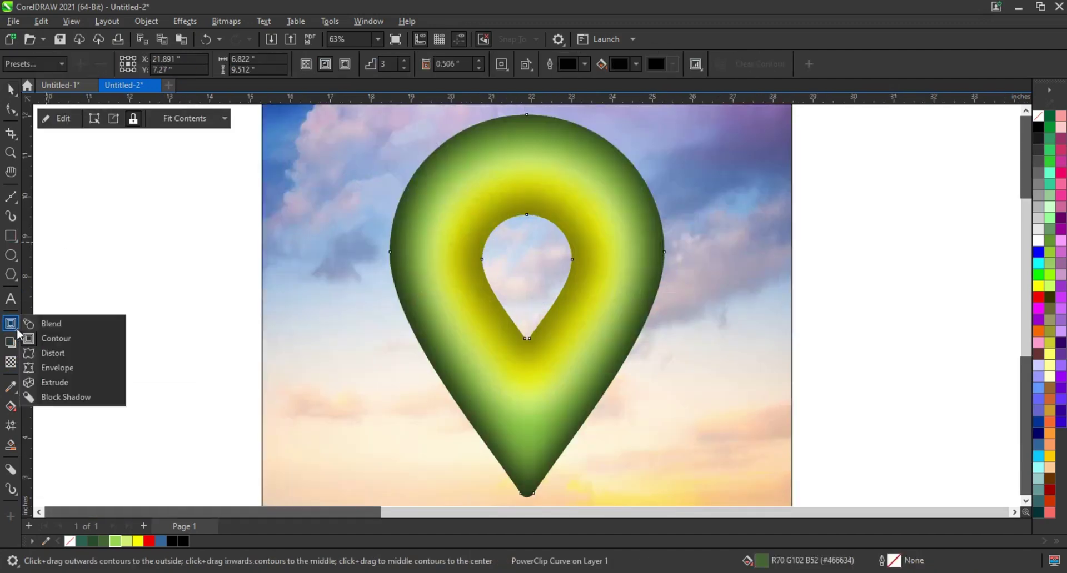
pyautogui.click(42, 373)
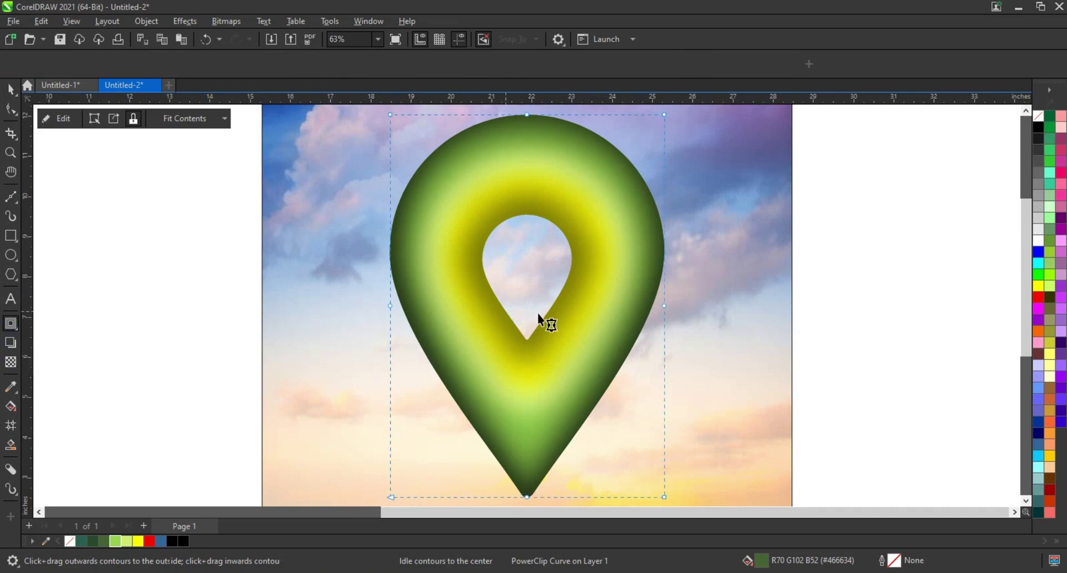
pyautogui.click(14, 349)
pyautogui.click(35, 385)
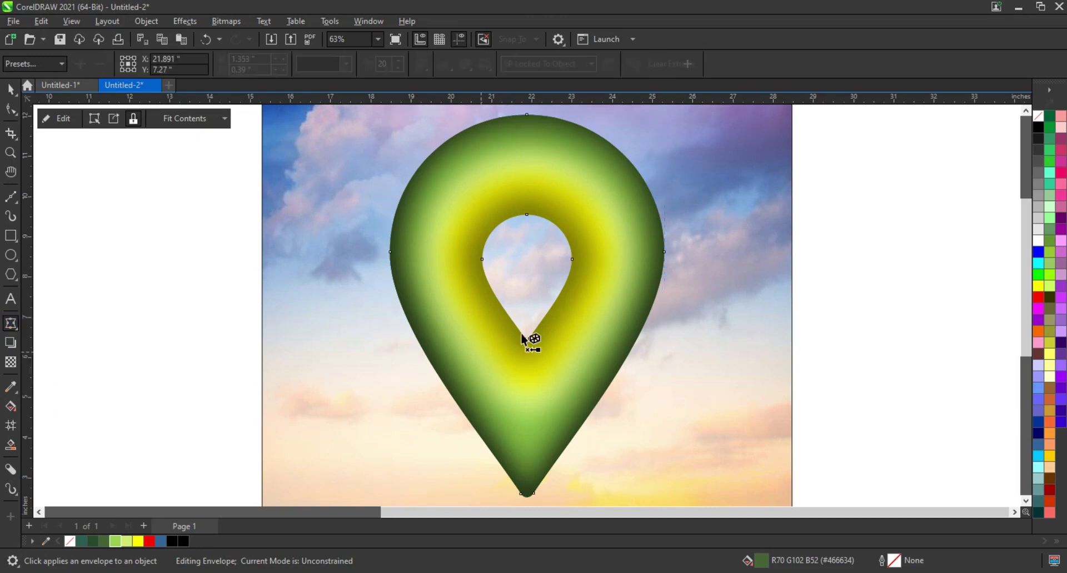
pyautogui.moveTo(522, 335)
pyautogui.mouseDown()
pyautogui.moveTo(594, 325)
pyautogui.moveTo(584, 314)
pyautogui.moveTo(544, 331)
pyautogui.moveTo(553, 334)
pyautogui.mouseUp()
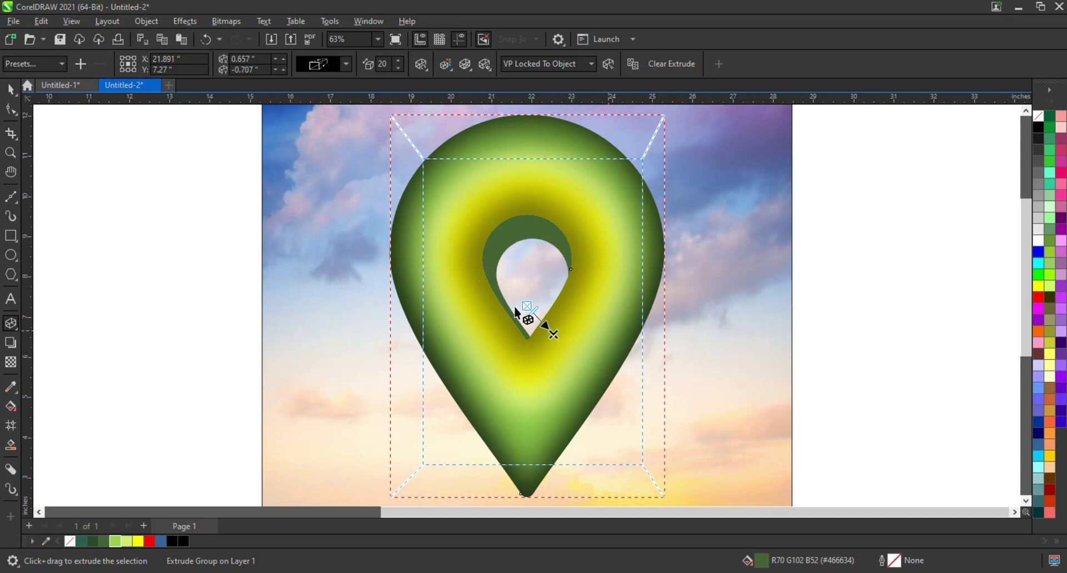
pyautogui.click(7, 94)
pyautogui.click(147, 21)
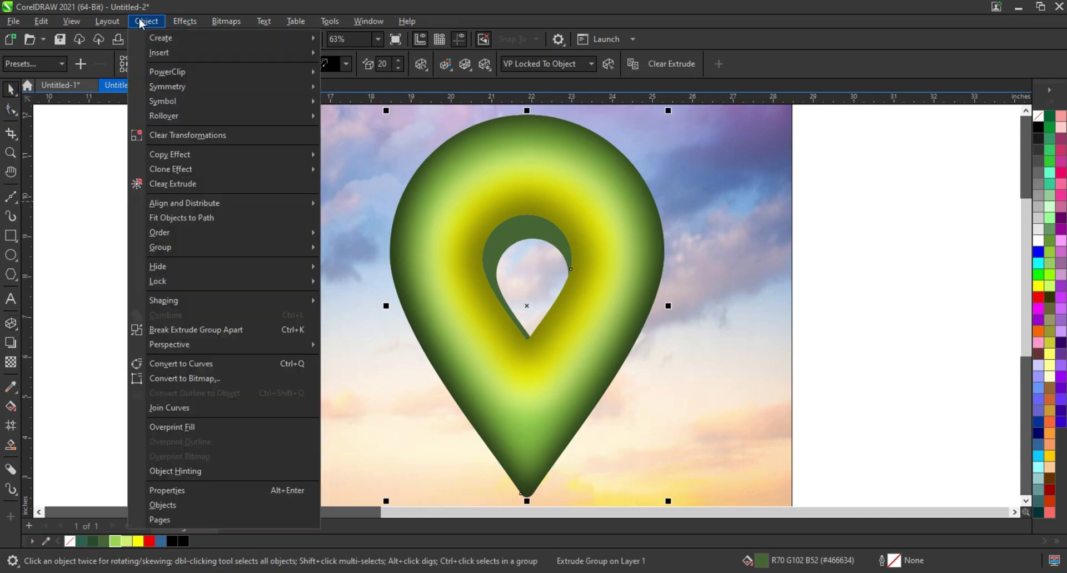
# Break the extrude group apart and give the hole's inner wall a dark-to-light green fountain fill
pyautogui.click(189, 330)
pyautogui.click(507, 241)
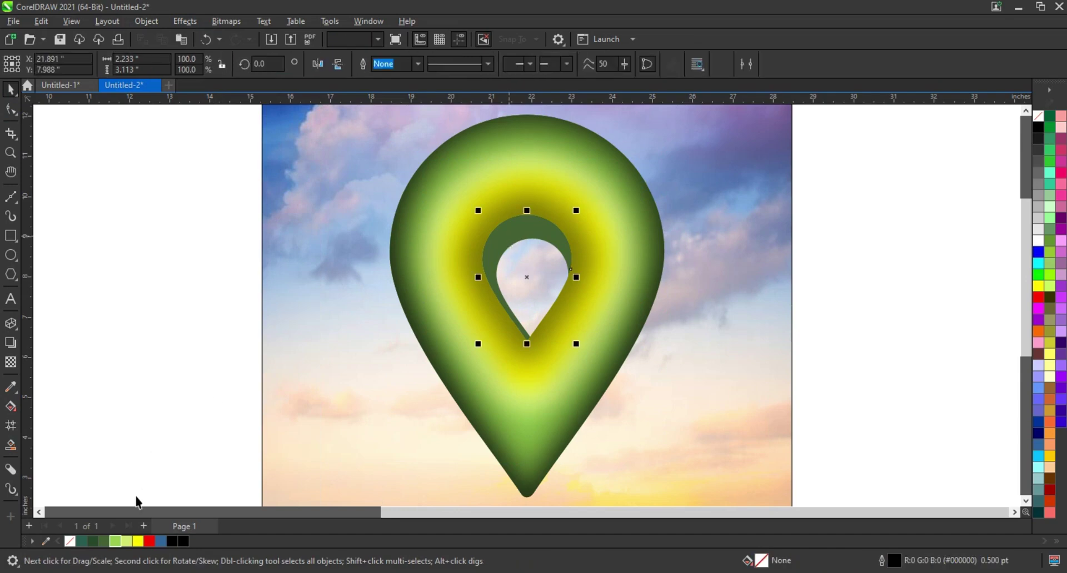
pyautogui.press('g')
pyautogui.moveTo(514, 216)
pyautogui.mouseDown()
pyautogui.moveTo(502, 318)
pyautogui.moveTo(504, 245)
pyautogui.mouseUp()
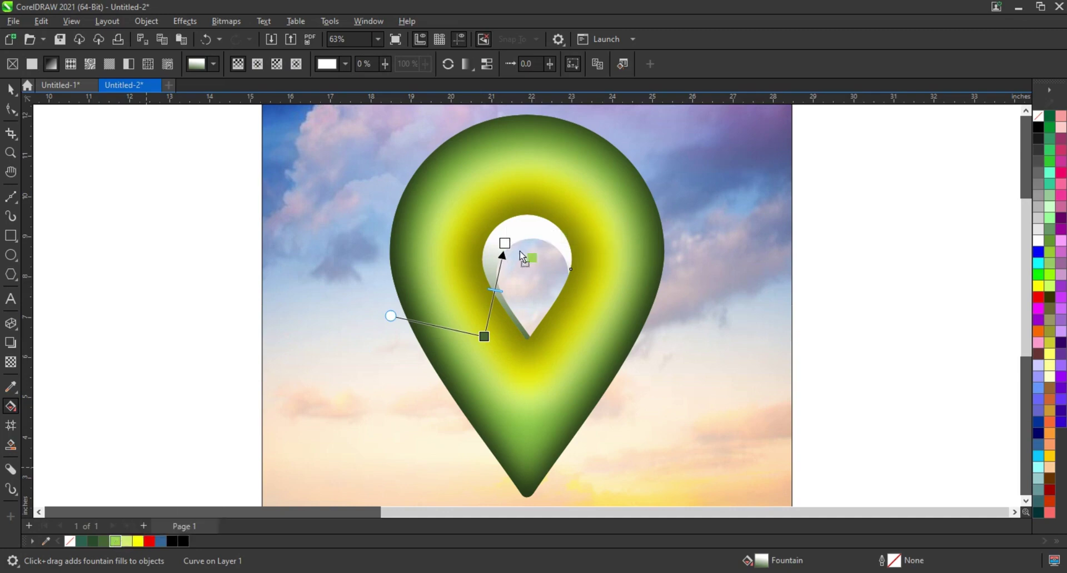
pyautogui.moveTo(509, 248); pyautogui.dragTo(505, 243)
pyautogui.moveTo(505, 243); pyautogui.dragTo(540, 175)
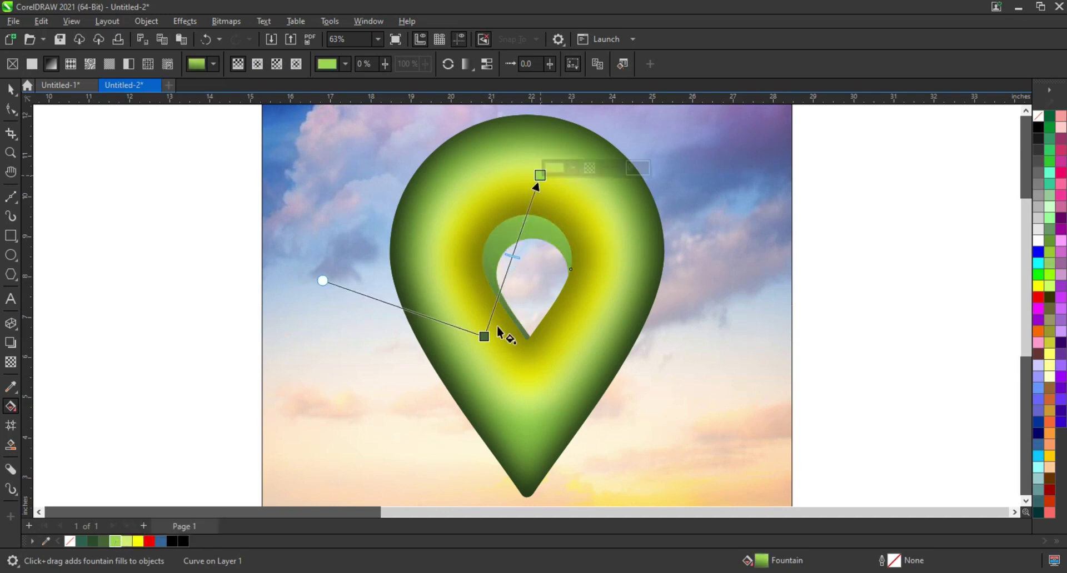
pyautogui.moveTo(484, 337); pyautogui.dragTo(474, 299)
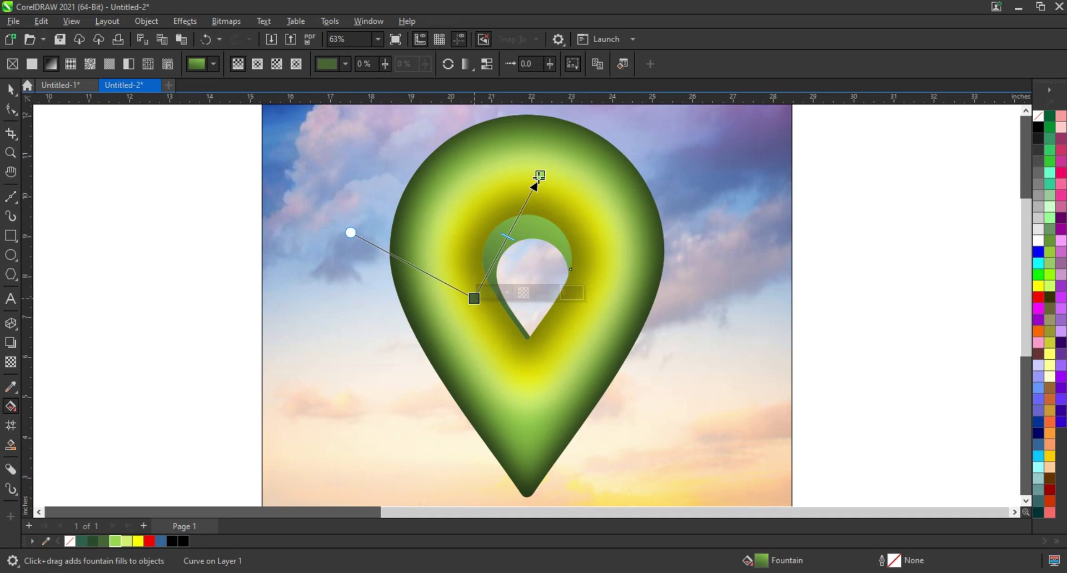
pyautogui.moveTo(540, 175); pyautogui.dragTo(534, 189)
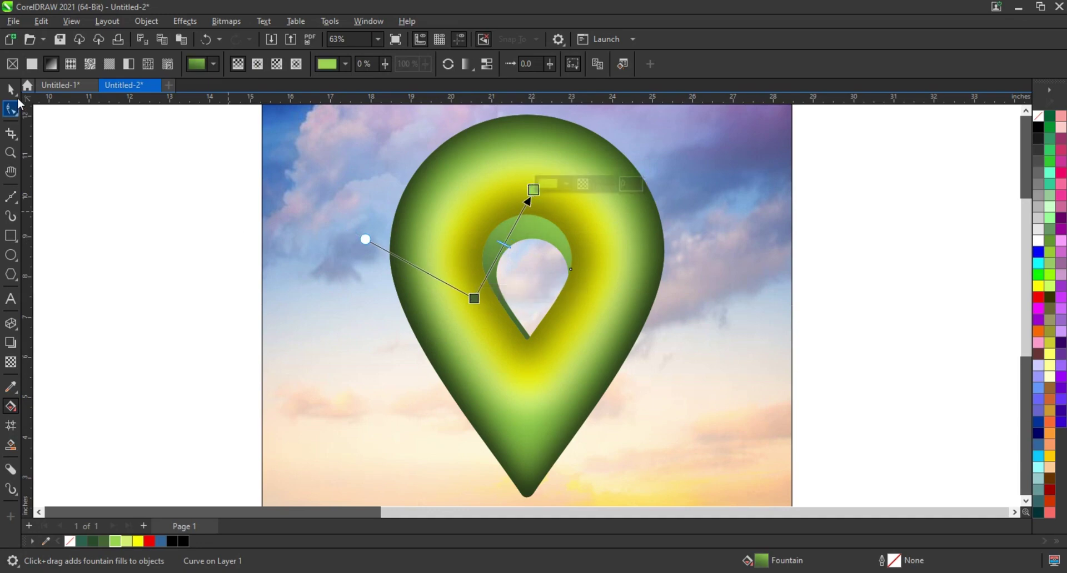
# Select the pin and its inner wall and group them together
pyautogui.click(10, 89)
pyautogui.scroll(-2, 232, 322)
pyautogui.click(231, 322)
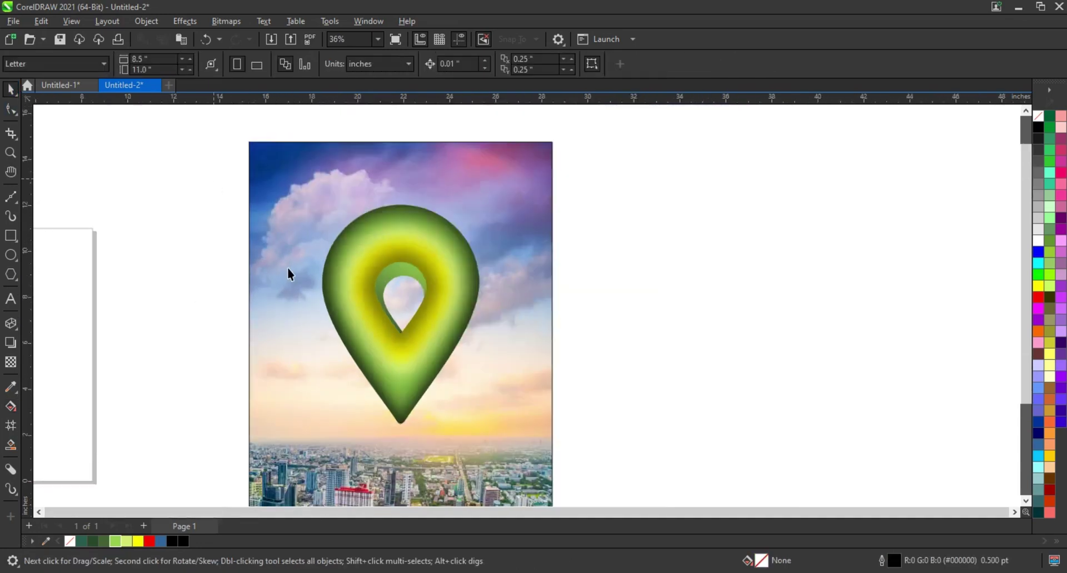
pyautogui.moveTo(213, 179); pyautogui.dragTo(512, 439)
pyautogui.scroll(-2, 509, 435)
pyautogui.click(555, 389)
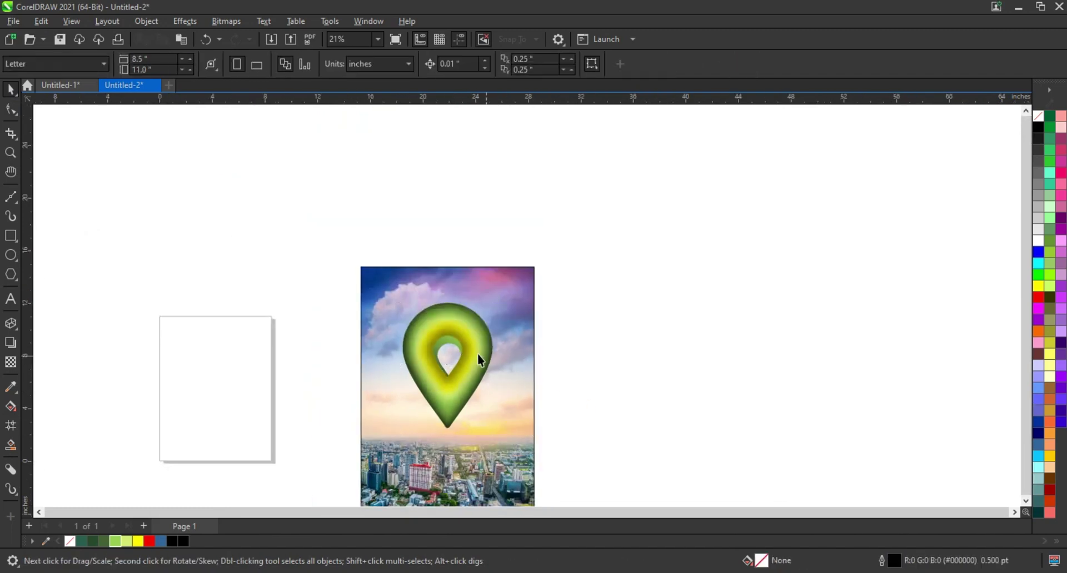
pyautogui.moveTo(383, 459); pyautogui.dragTo(384, 459)
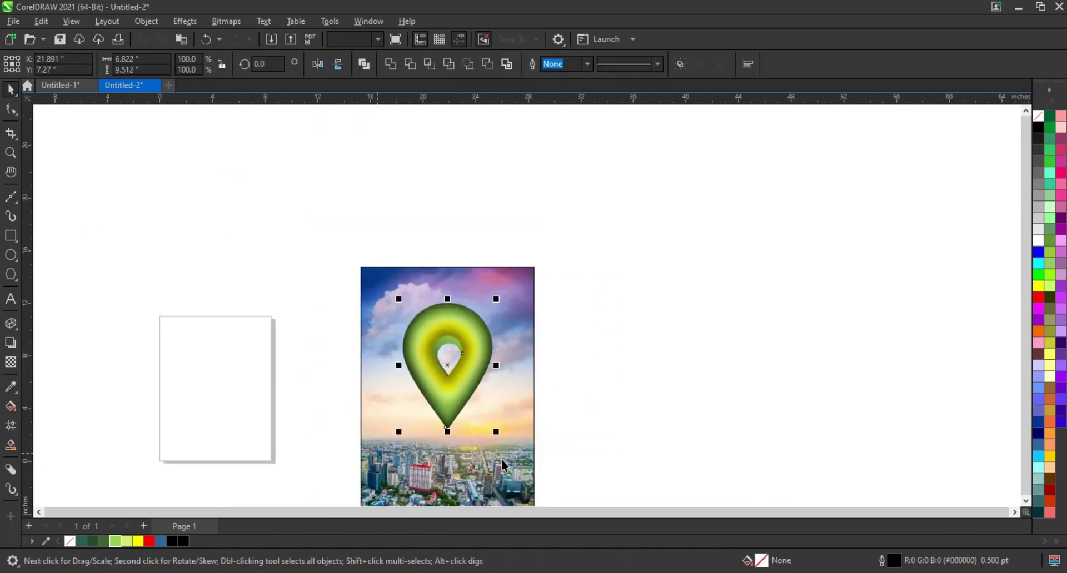
pyautogui.hotkey('ctrl', 'g')
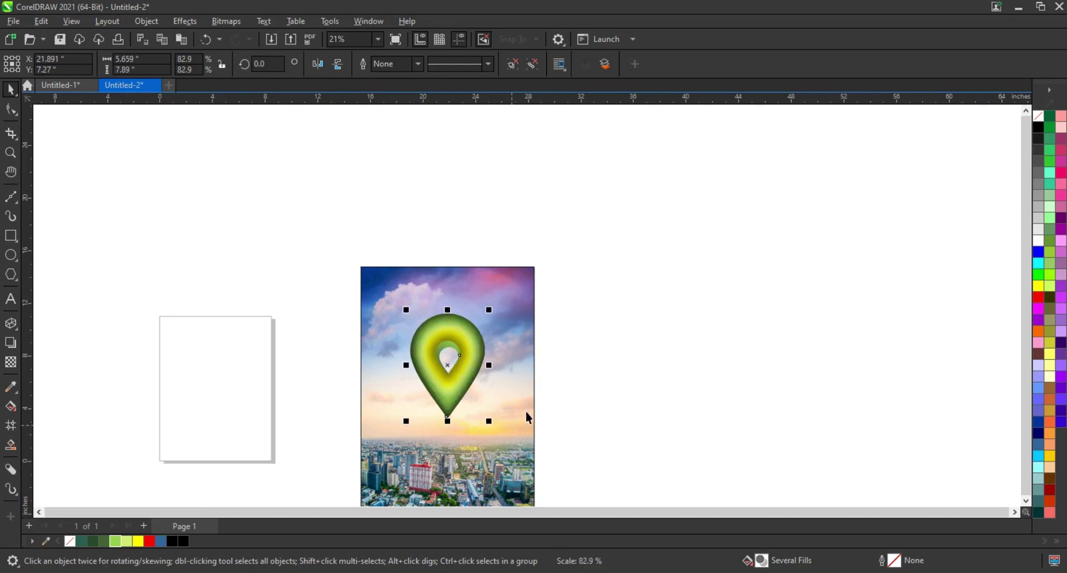
# Move the pin group lower so it sits centred in the sky above the city
pyautogui.click(527, 417)
pyautogui.hotkey('shift', 'F2')
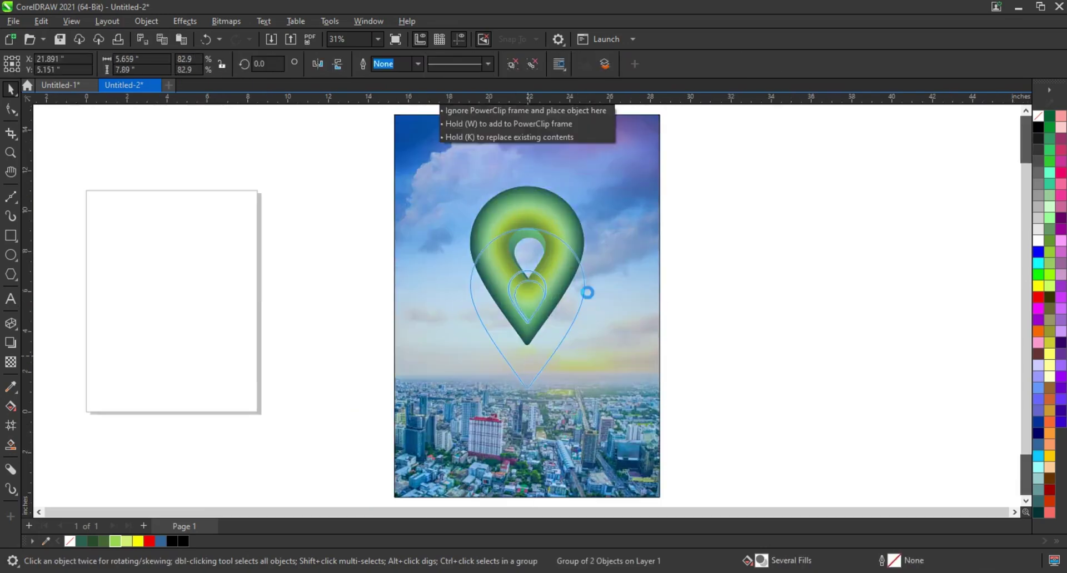
pyautogui.moveTo(531, 364); pyautogui.dragTo(607, 214)
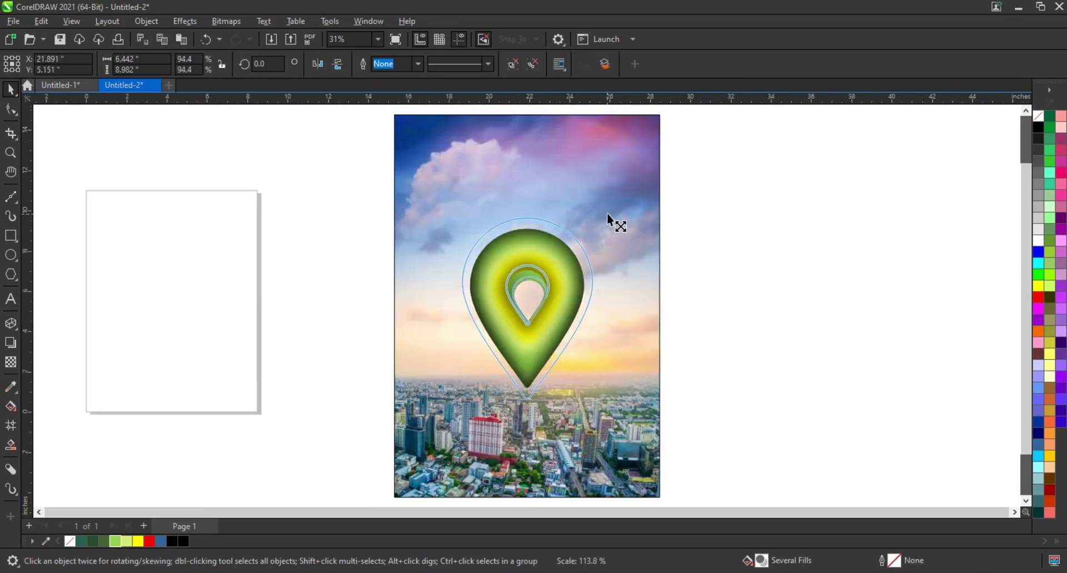
pyautogui.click(621, 283)
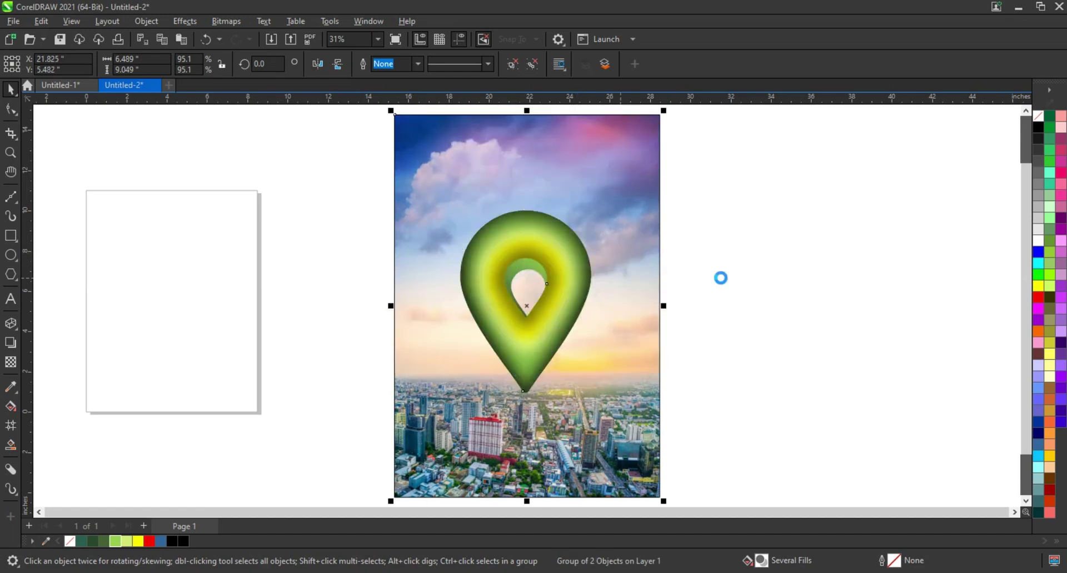
# Place cloud images over the pin's tip and upper right, shrinking them to fit
pyautogui.click(721, 284)
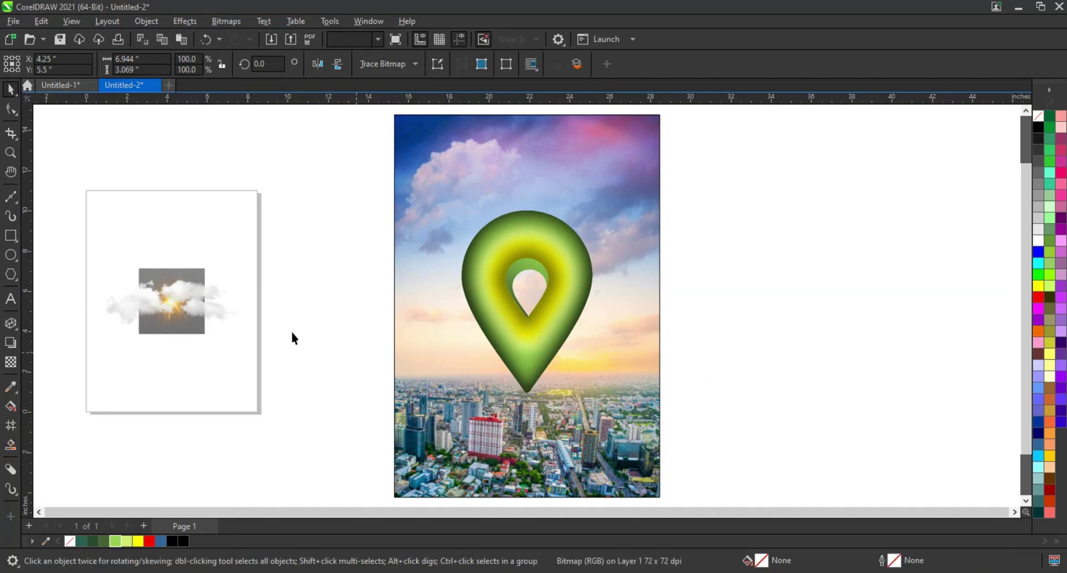
pyautogui.moveTo(191, 307)
pyautogui.mouseDown()
pyautogui.moveTo(532, 355)
pyautogui.moveTo(574, 385)
pyautogui.moveTo(583, 370)
pyautogui.mouseUp()
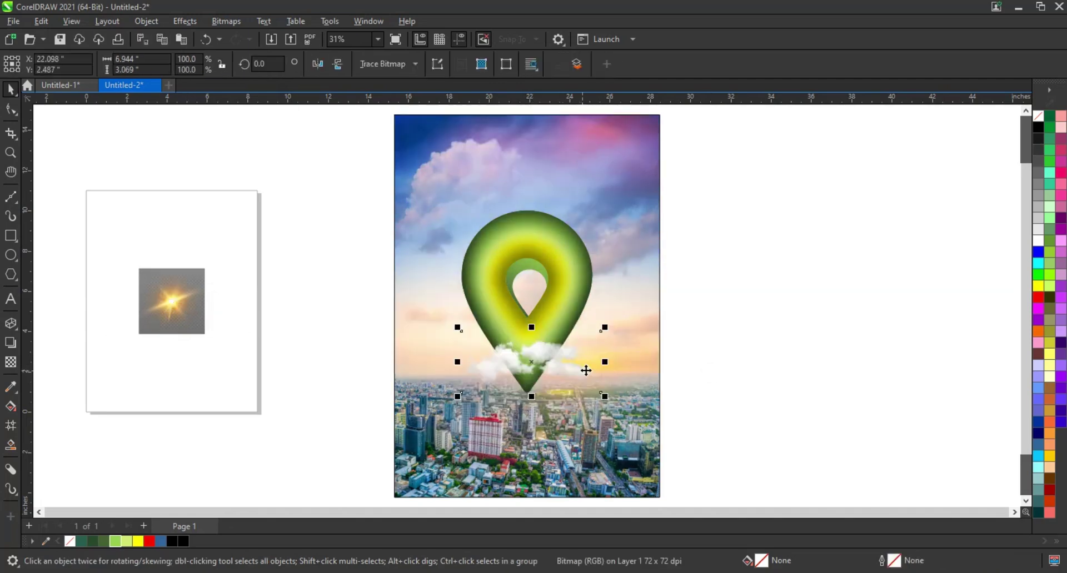
pyautogui.moveTo(605, 328)
pyautogui.mouseDown()
pyautogui.moveTo(581, 340)
pyautogui.moveTo(515, 281)
pyautogui.mouseUp()
pyautogui.moveTo(556, 250)
pyautogui.mouseDown()
pyautogui.moveTo(541, 256)
pyautogui.moveTo(580, 248)
pyautogui.mouseUp()
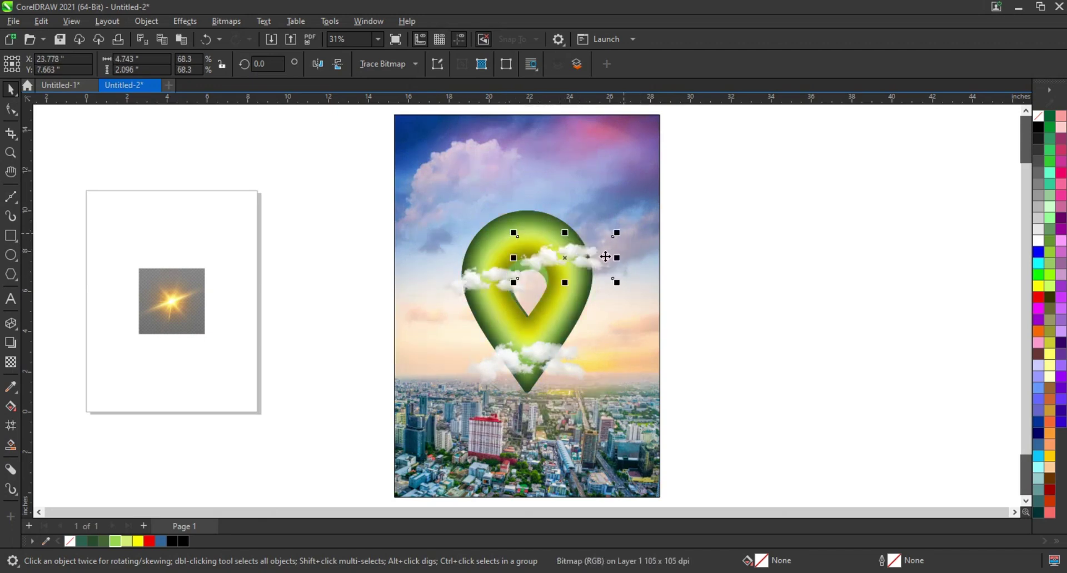
# Nudge the tip cloud, then shift the pin, clouds and background slightly upward
pyautogui.moveTo(715, 188); pyautogui.dragTo(385, 465)
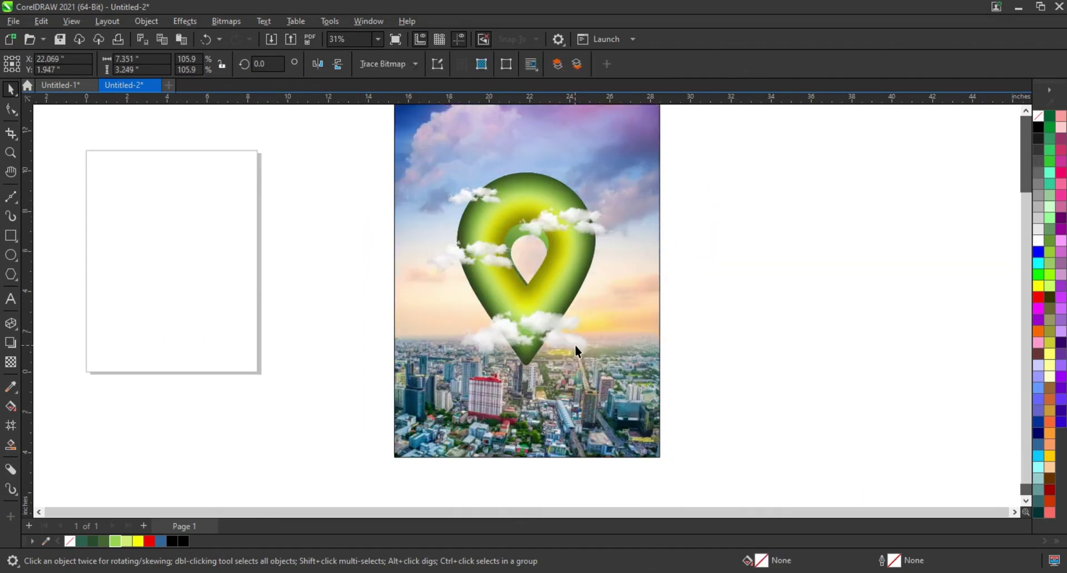
pyautogui.moveTo(575, 350); pyautogui.dragTo(578, 349)
pyautogui.moveTo(359, 148); pyautogui.dragTo(928, 366)
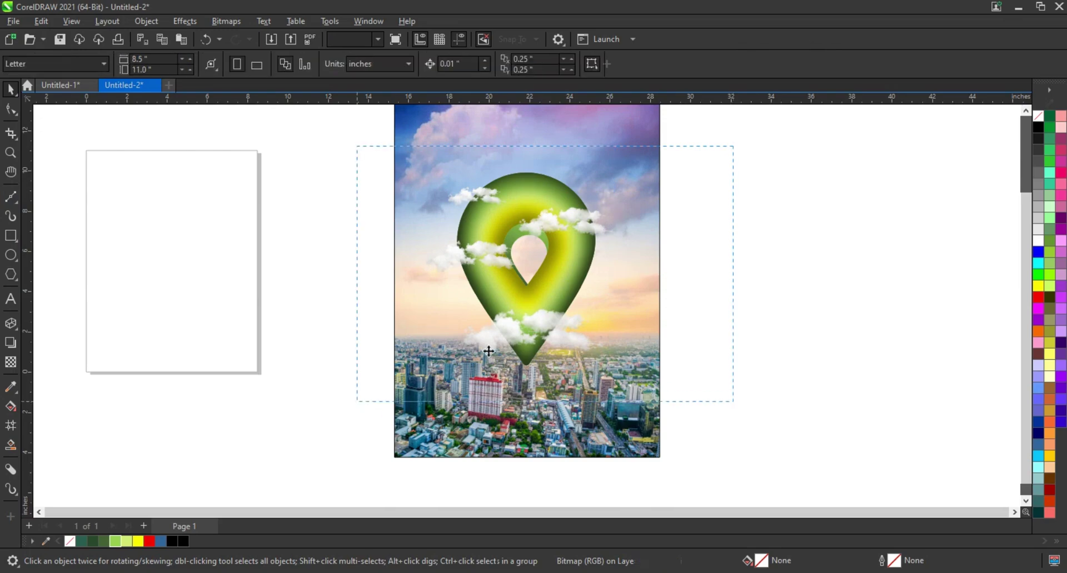
pyautogui.moveTo(519, 312); pyautogui.dragTo(519, 302)
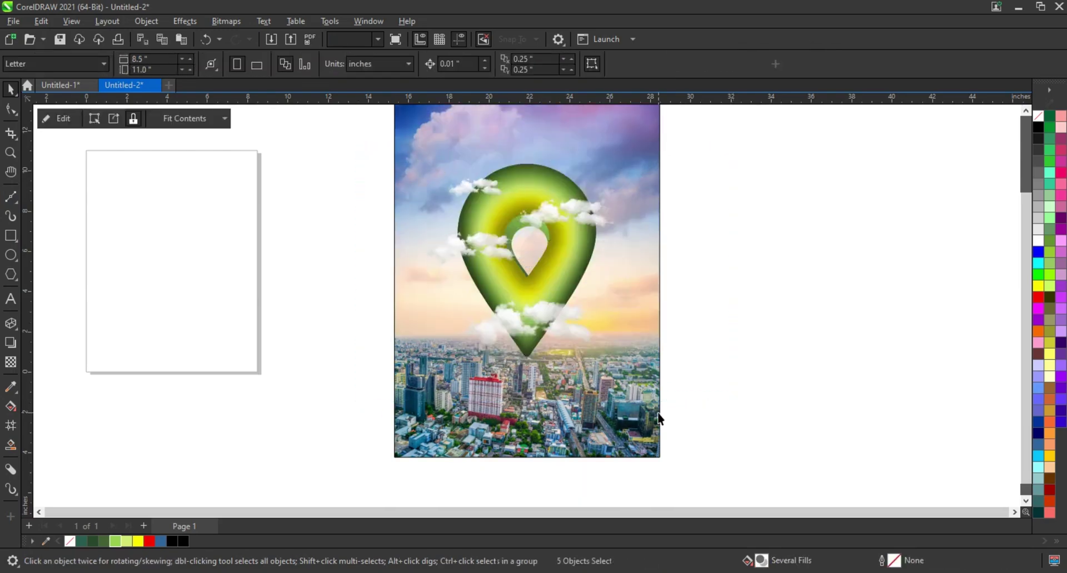
pyautogui.click(670, 418)
pyautogui.scroll(1, 738, 388)
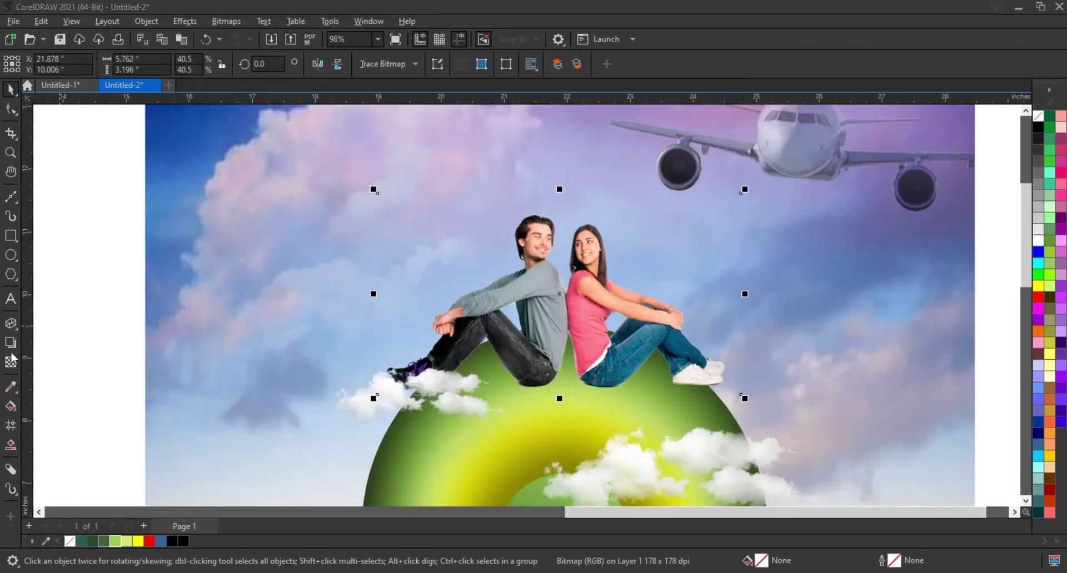
# Cast a drop shadow from the couple onto the pin and break the shadow apart
pyautogui.click(11, 343)
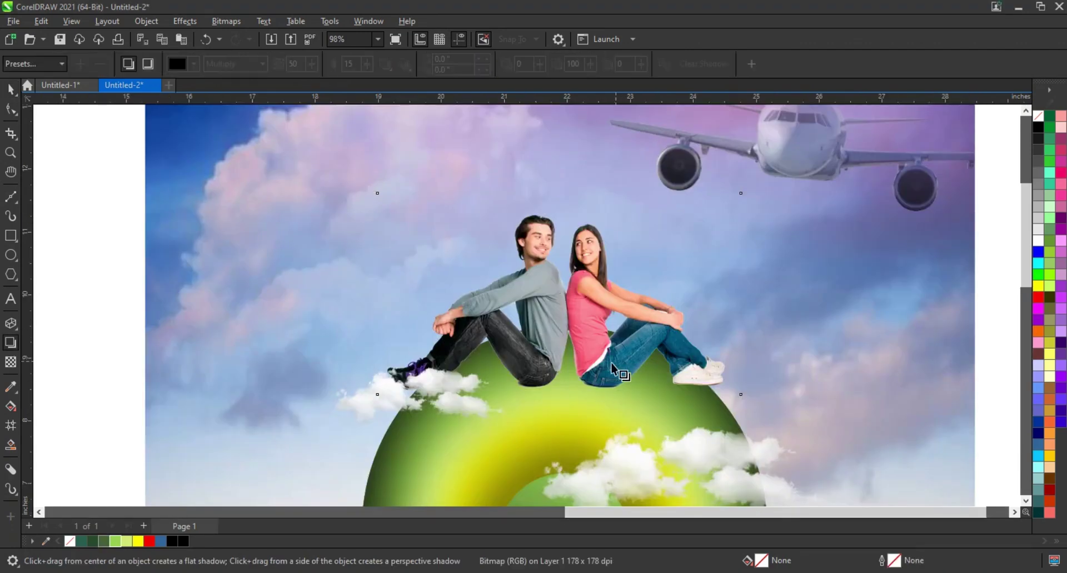
pyautogui.moveTo(557, 394); pyautogui.dragTo(559, 332)
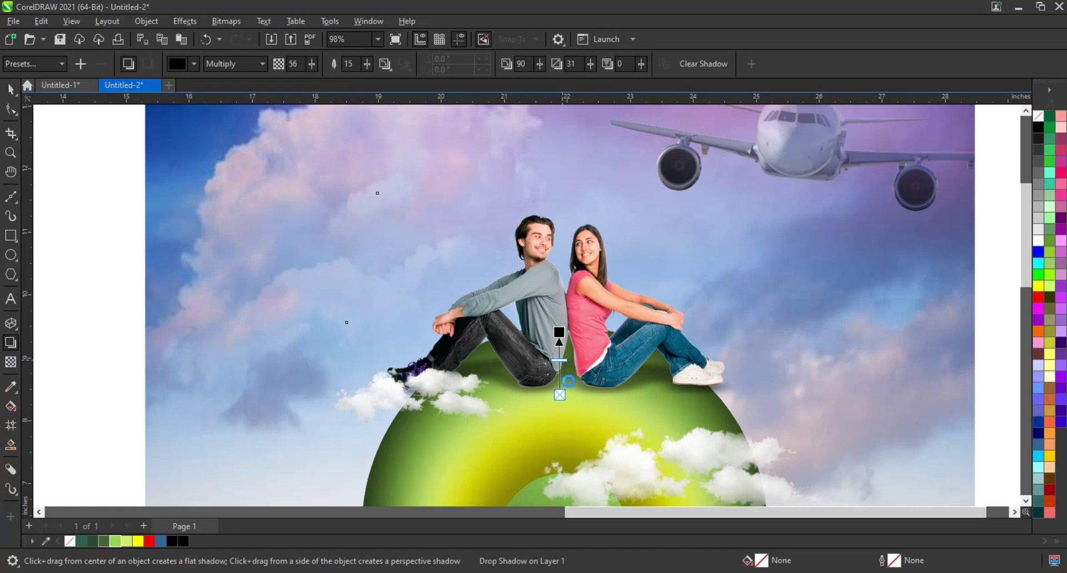
pyautogui.click(10, 90)
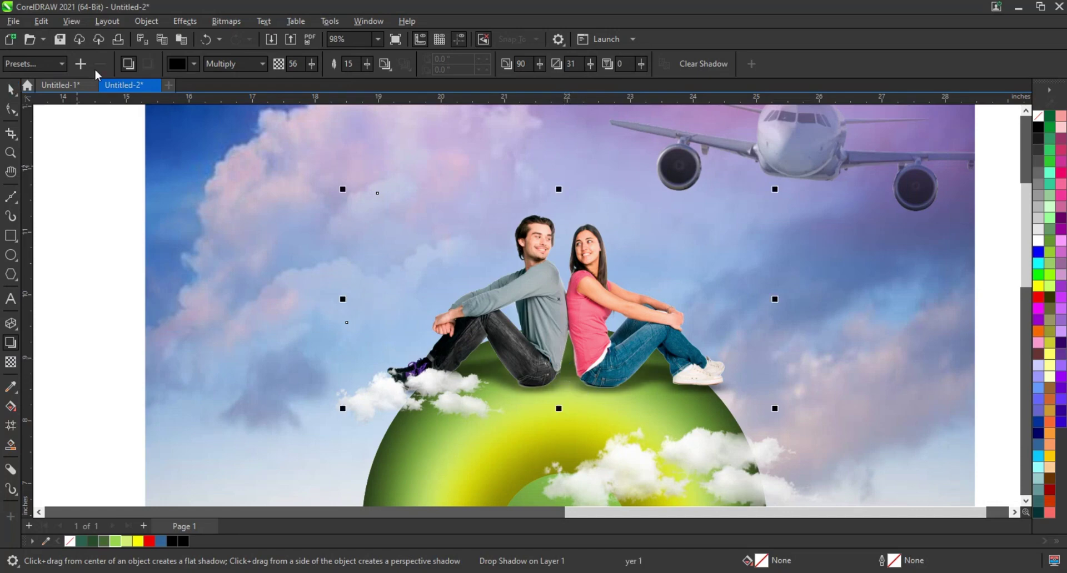
pyautogui.click(104, 25)
pyautogui.moveTo(146, 21)
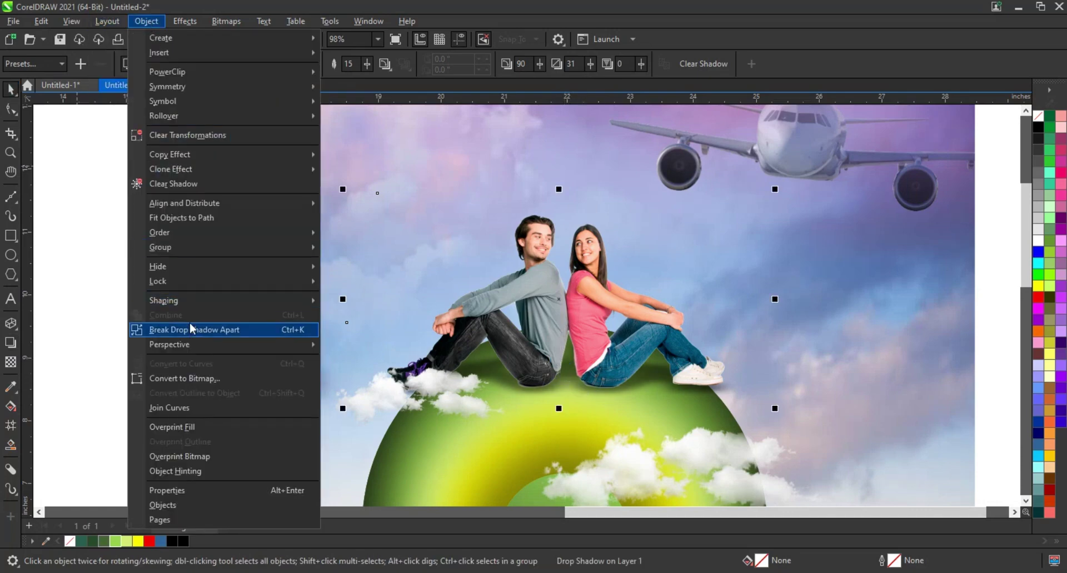
pyautogui.click(190, 329)
pyautogui.scroll(-1, 138, 230)
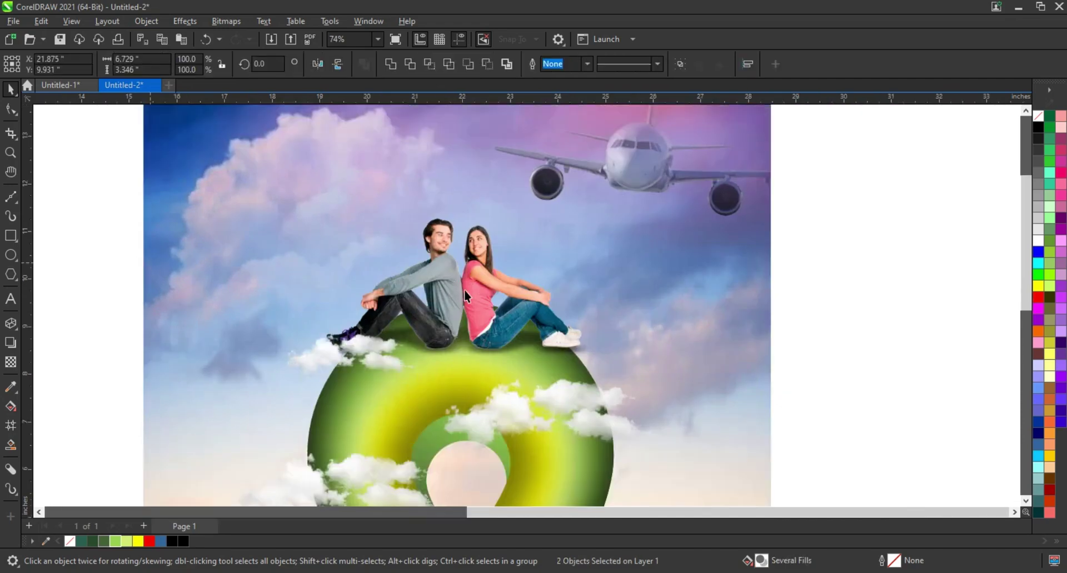
# Colour-balance the couple image with Cyan–Red -11 and Magenta–Green 9
pyautogui.click(466, 296)
pyautogui.click(185, 21)
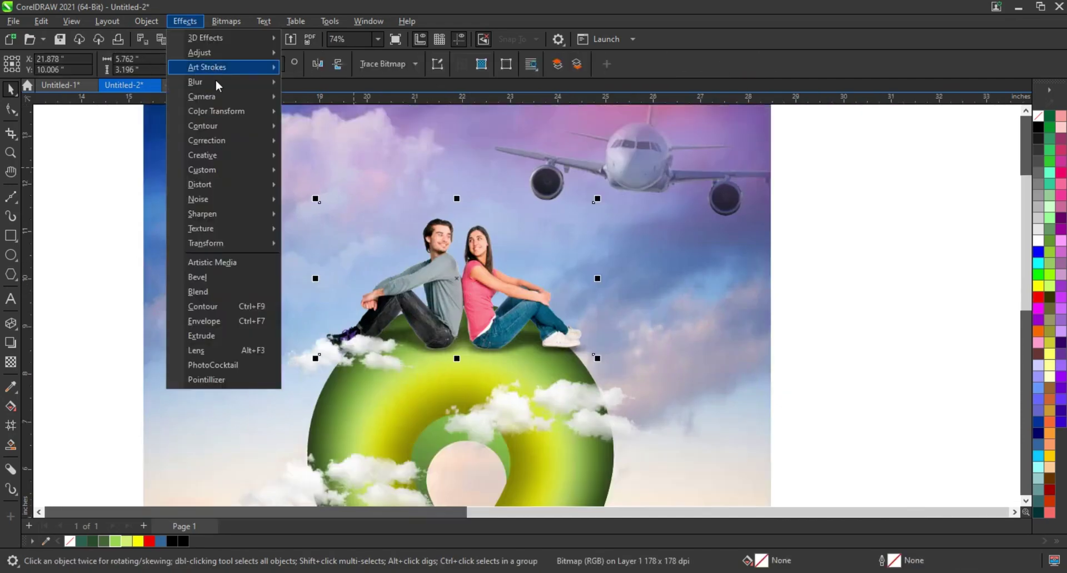
pyautogui.click(643, 278)
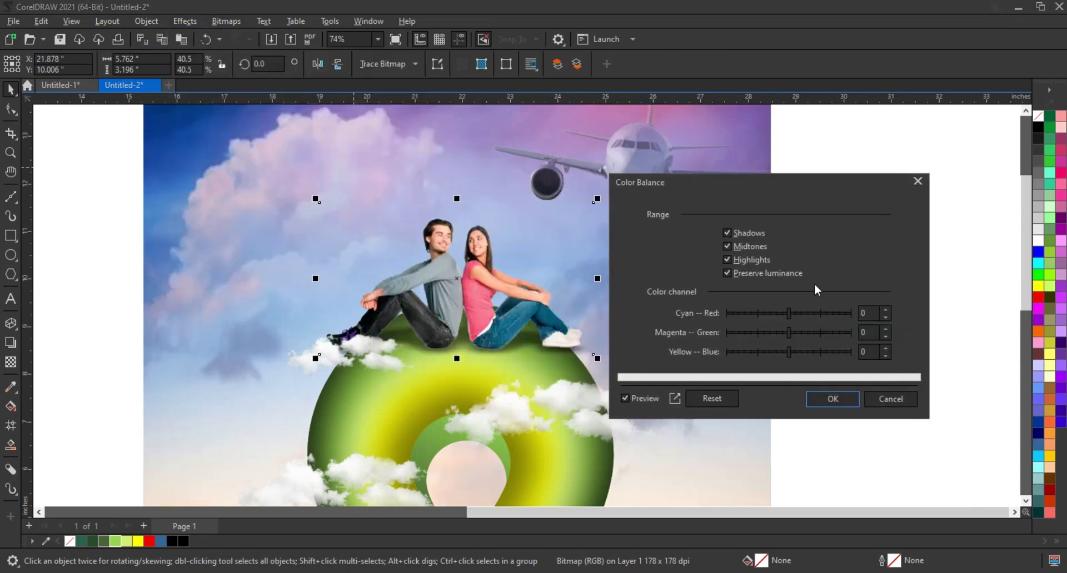
pyautogui.moveTo(784, 311); pyautogui.dragTo(781, 311)
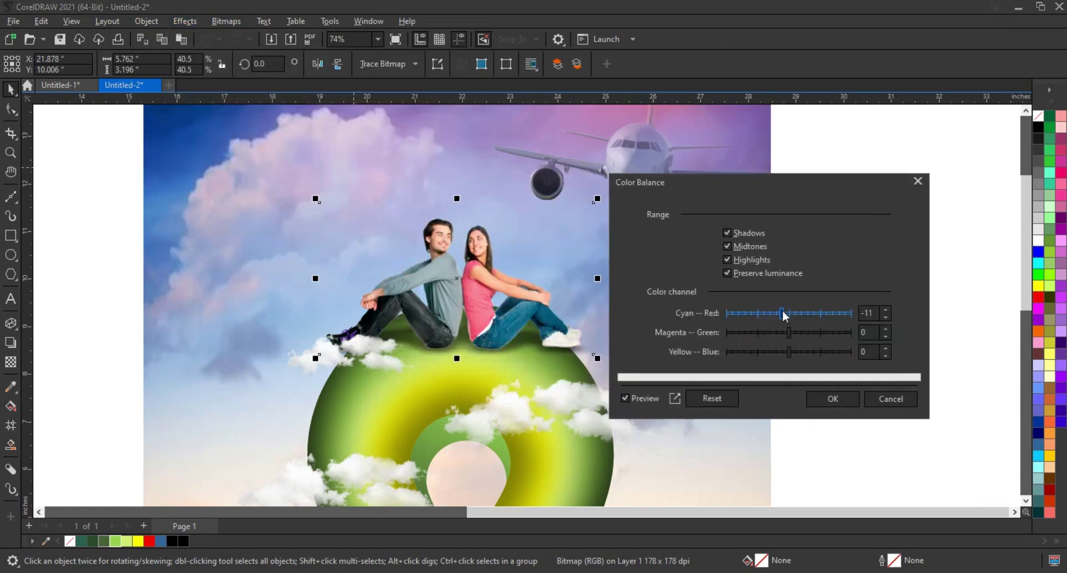
pyautogui.click(794, 335)
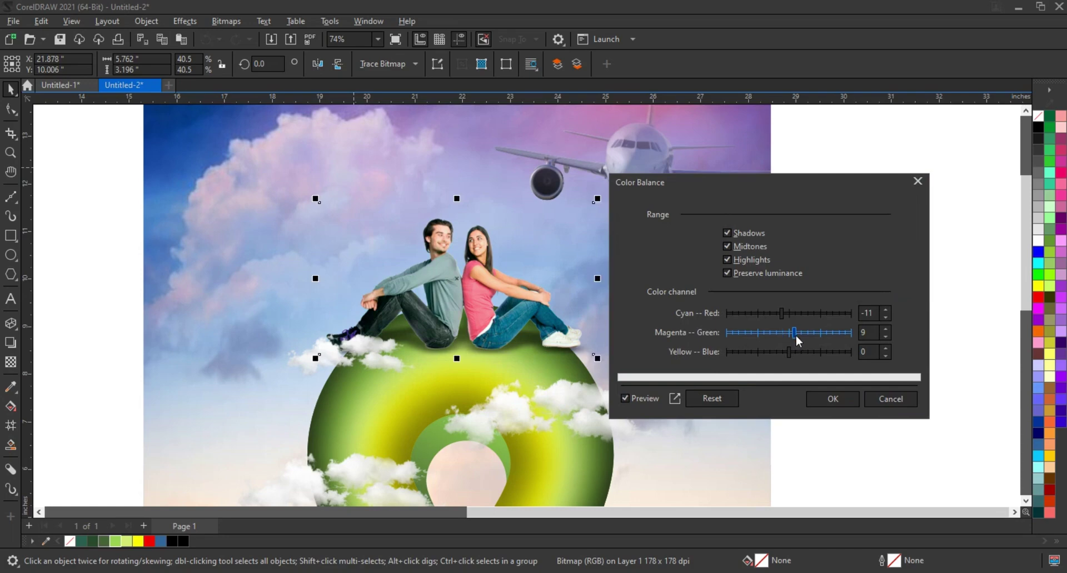
pyautogui.click(841, 401)
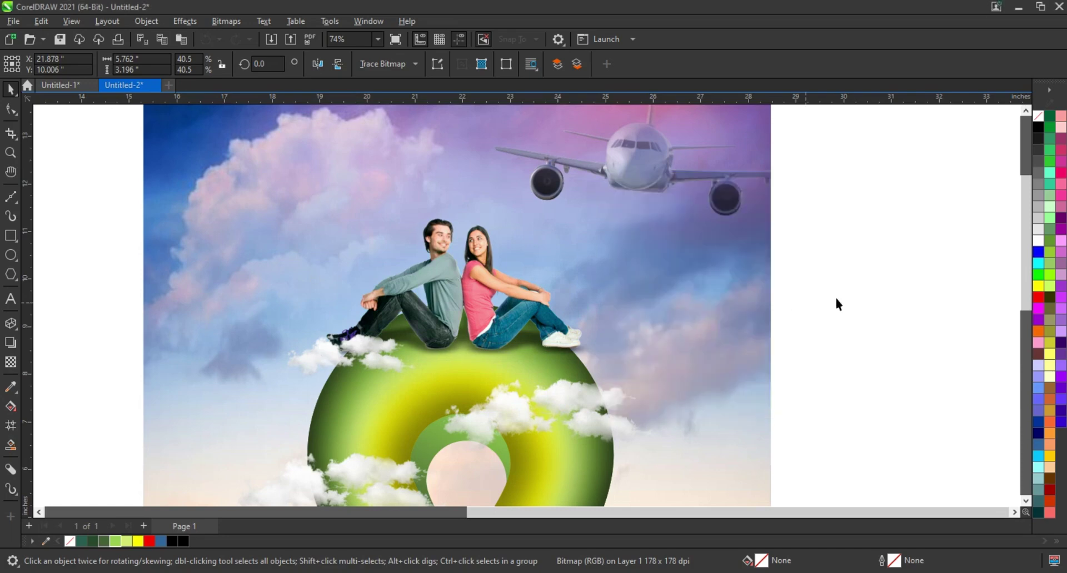
pyautogui.scroll(-2, 835, 296)
pyautogui.click(797, 422)
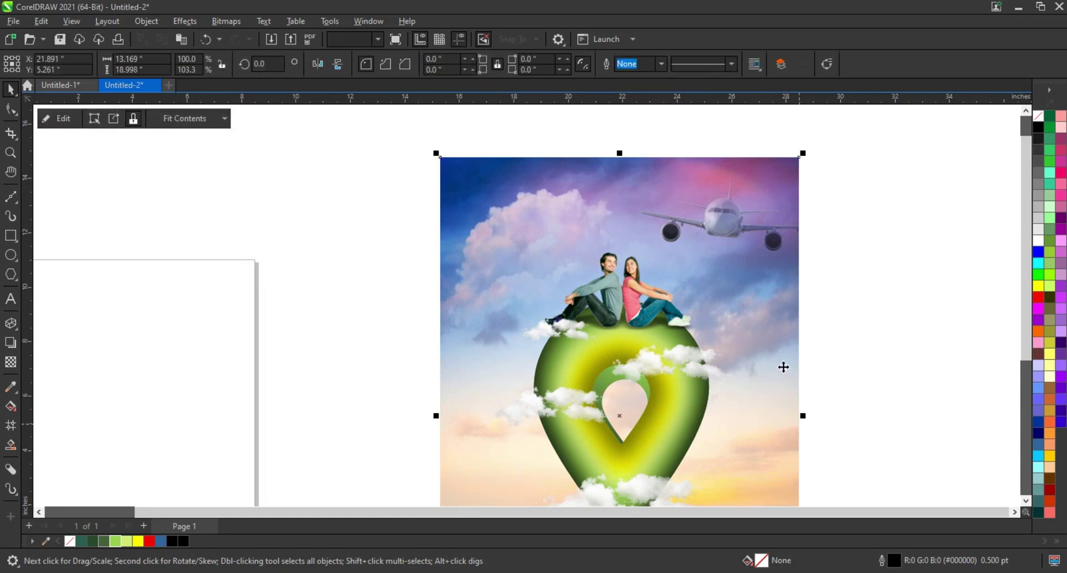
# Zoom in to frame the poster on the canvas
pyautogui.hotkey('shift', 'F2')
pyautogui.click(741, 241)
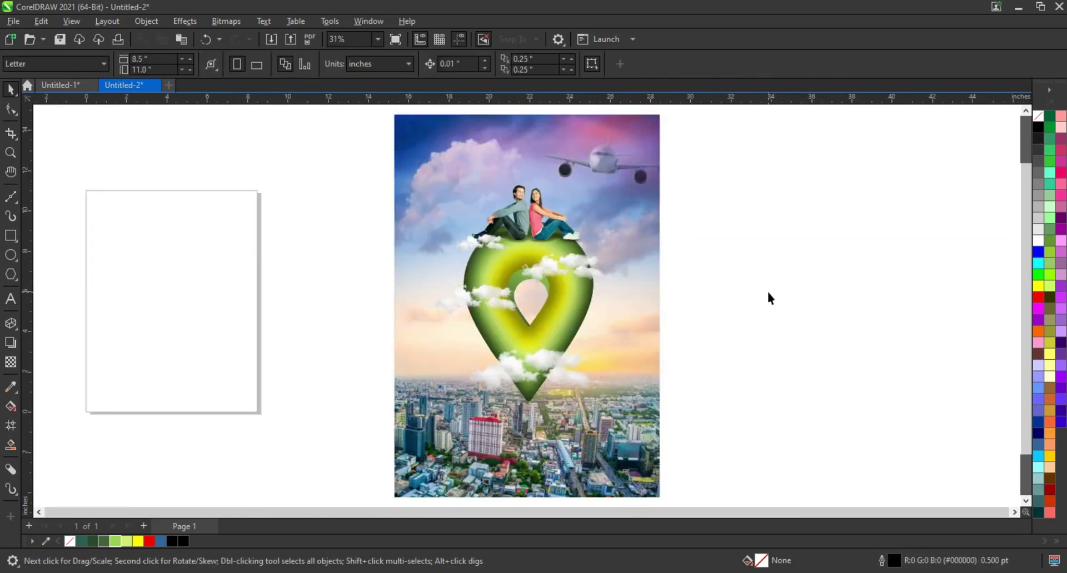
pyautogui.click(10, 153)
pyautogui.scroll(-1, 459, 238)
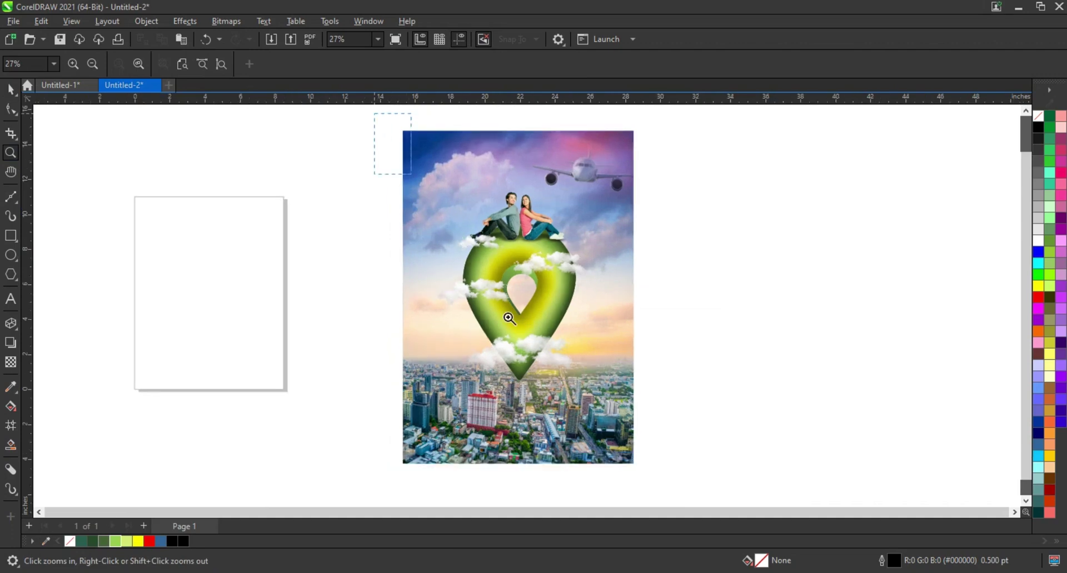
pyautogui.moveTo(509, 319); pyautogui.dragTo(650, 474)
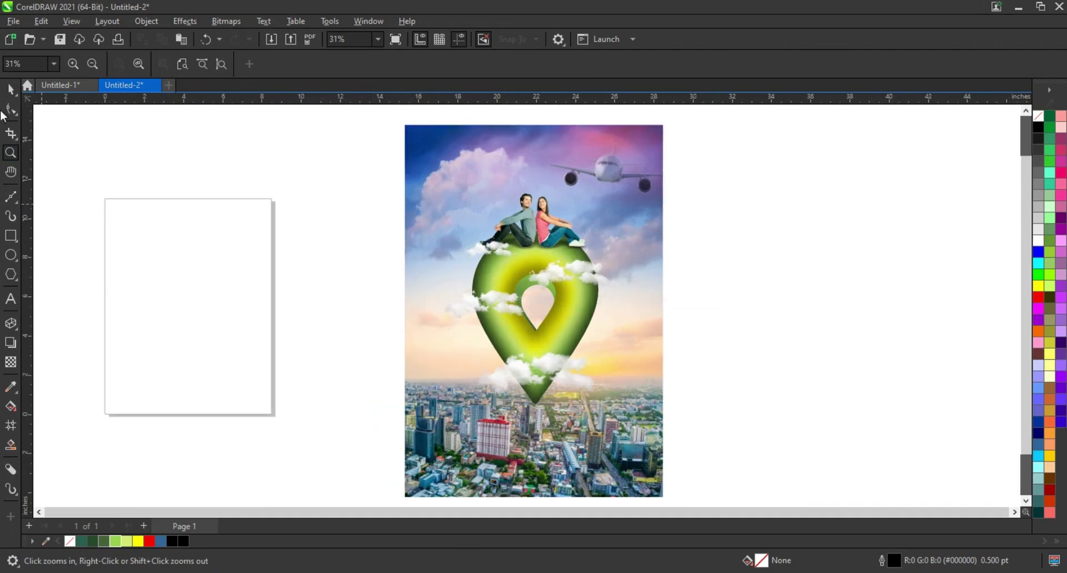
pyautogui.click(10, 89)
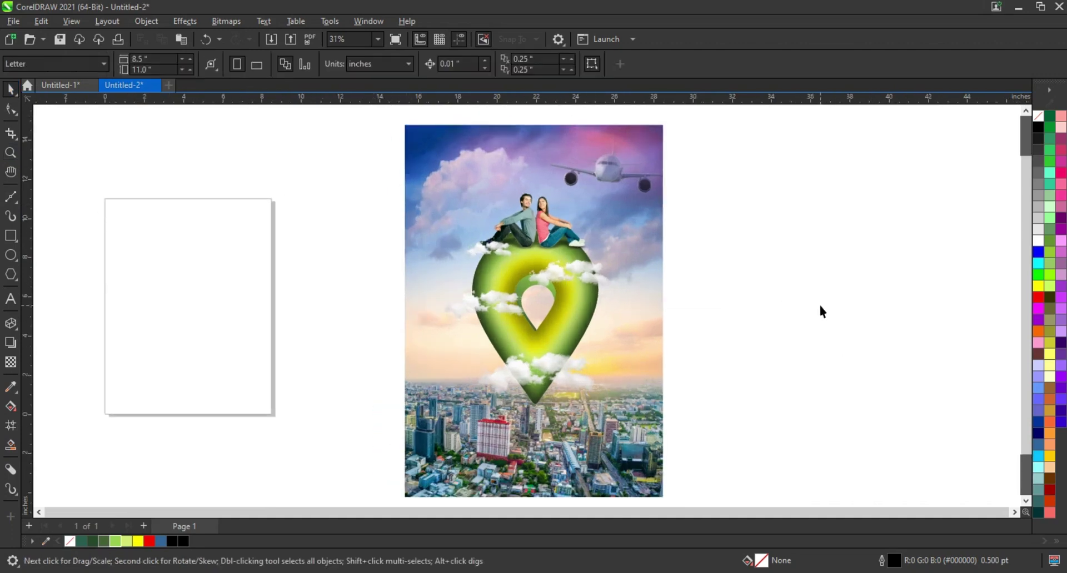
# Line up the warmer and cooler poster versions edge to edge and preview them full-screen
pyautogui.click(665, 420)
pyautogui.click(805, 273)
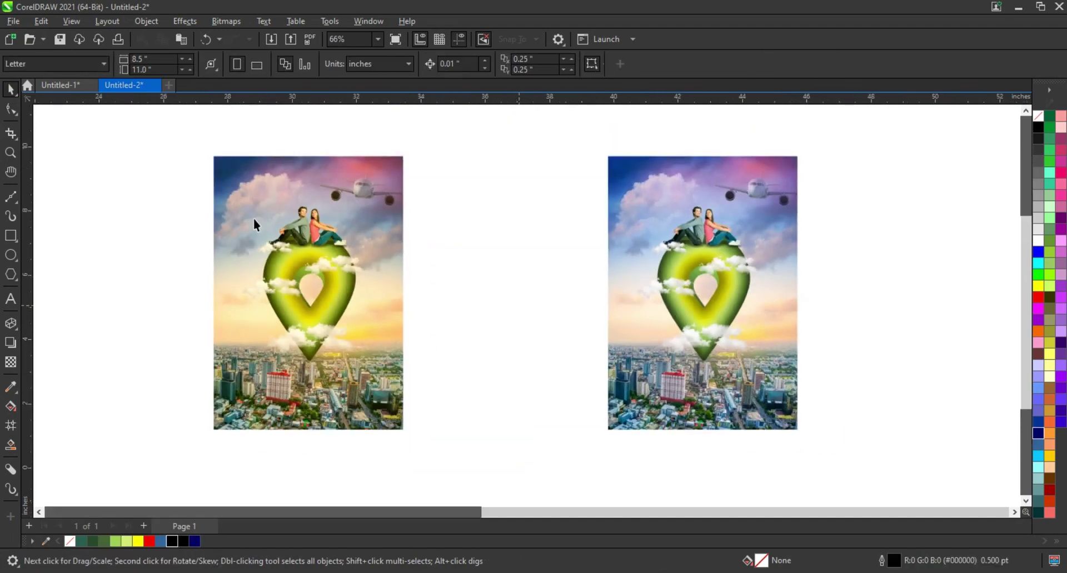
pyautogui.moveTo(185, 136)
pyautogui.mouseDown()
pyautogui.moveTo(347, 354)
pyautogui.moveTo(551, 361)
pyautogui.mouseUp()
pyautogui.moveTo(365, 139); pyautogui.dragTo(841, 453)
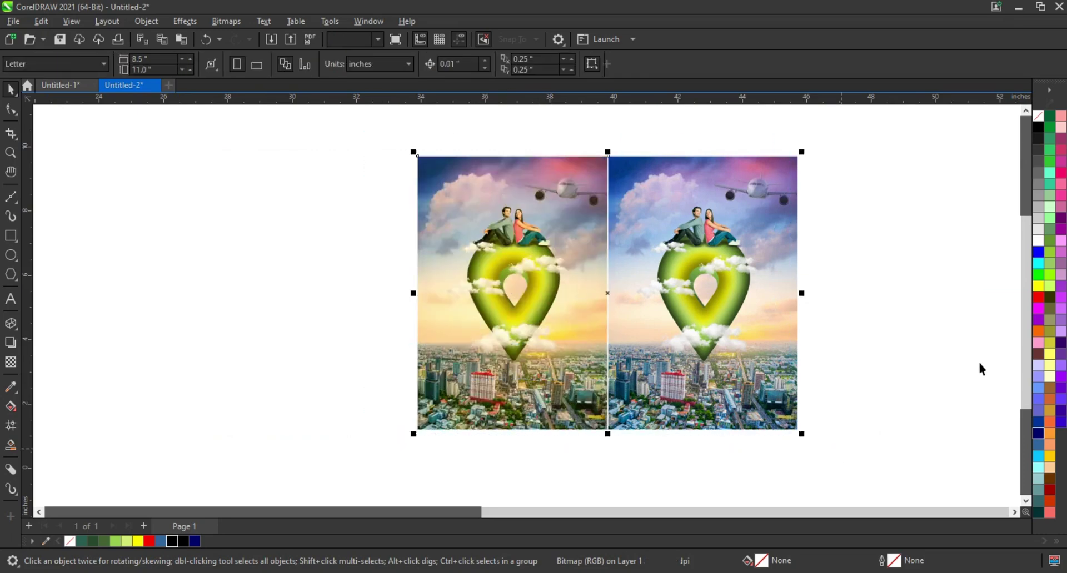
pyautogui.hotkey('shift', 'F2')
pyautogui.press('F9')
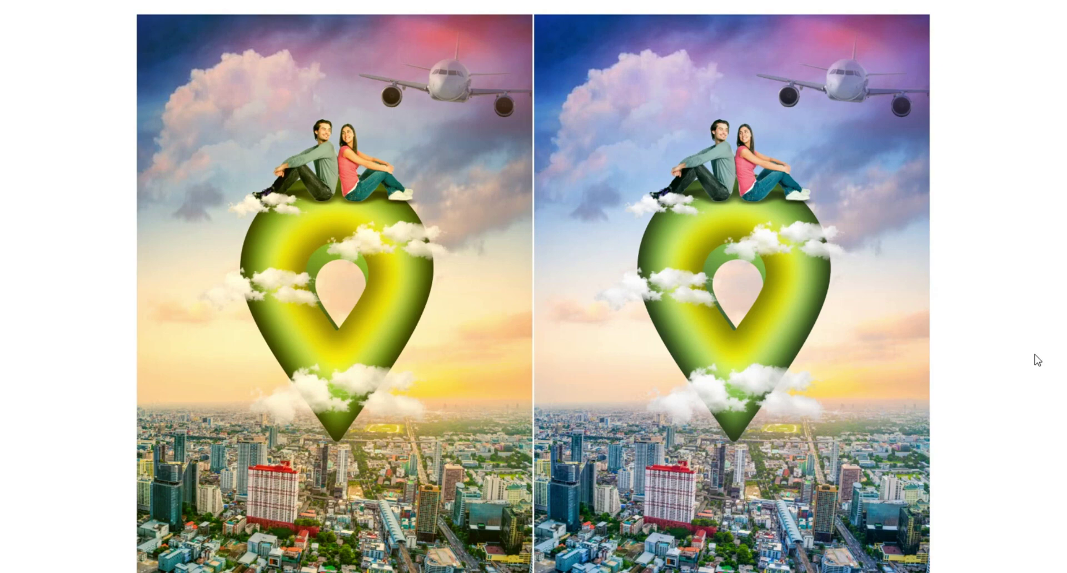